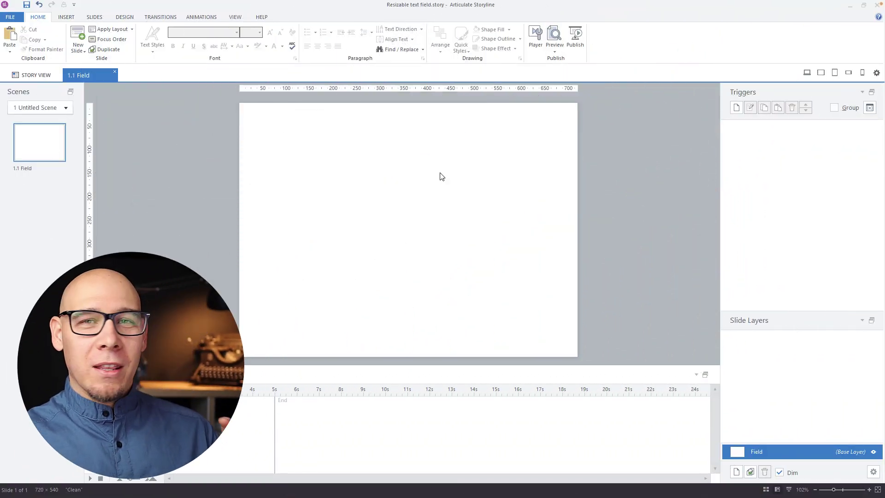
Insert a rounded rectangle about 217 by 76 px near the slide's centre and fully round its corners
click(62, 19)
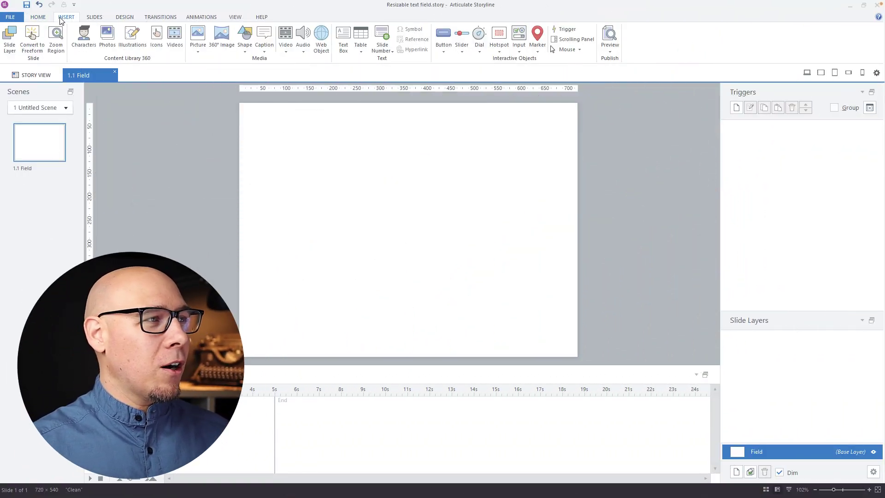
click(248, 53)
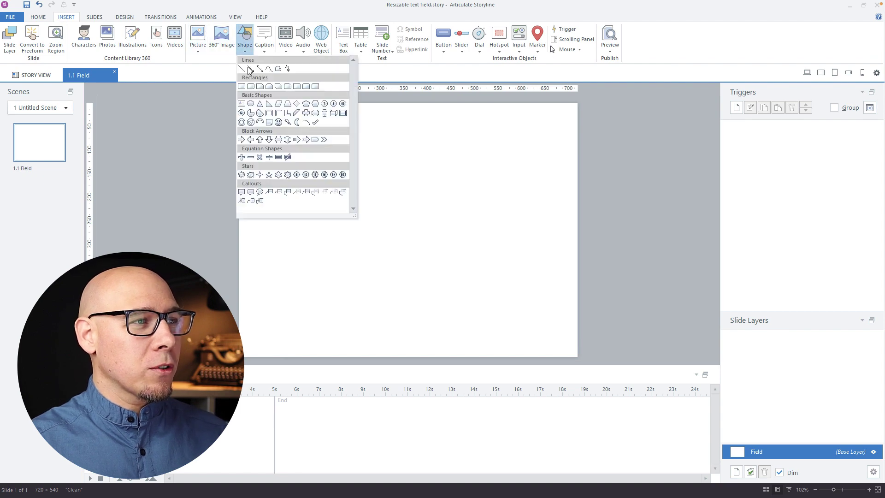
click(251, 87)
mouse_move(350, 183)
mouse_down()
mouse_move(444, 209)
mouse_move(452, 219)
mouse_up()
drag(363, 184, 378, 185)
click(515, 188)
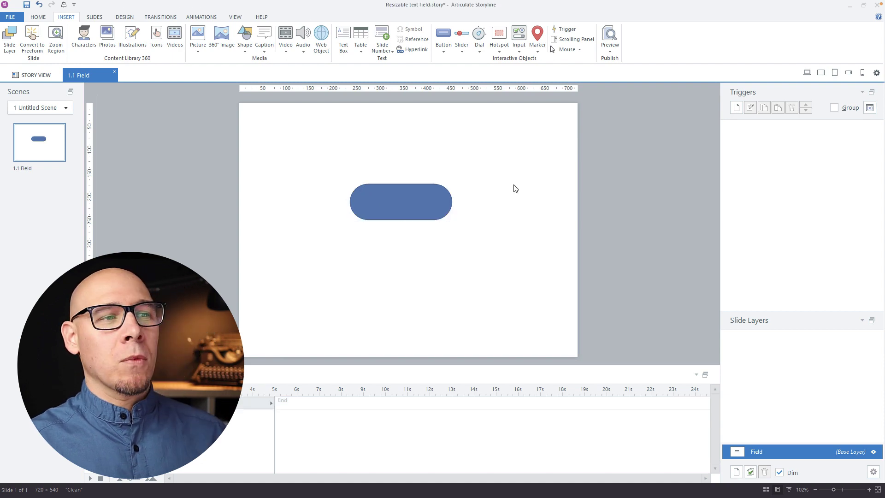
click(444, 193)
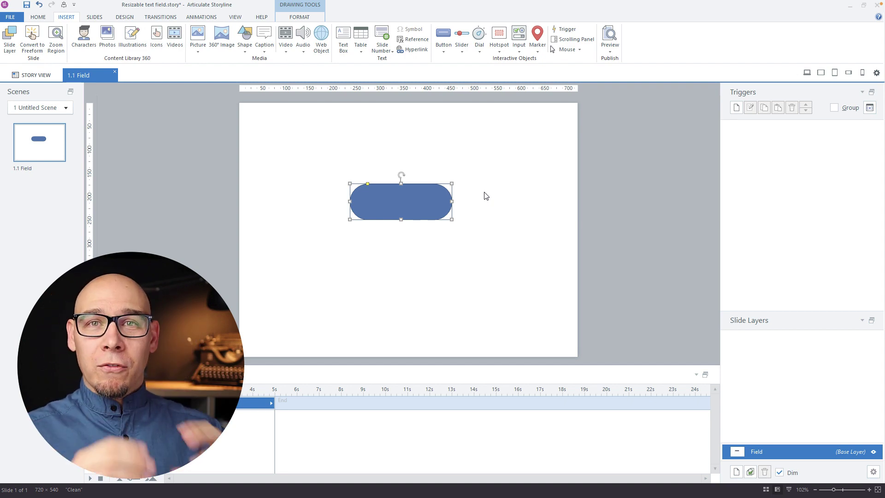
drag(439, 193, 452, 190)
click(480, 180)
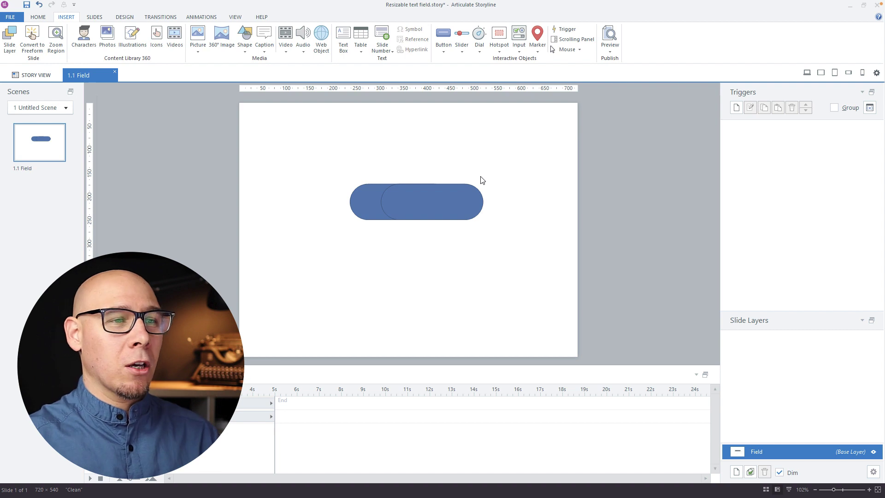
click(476, 185)
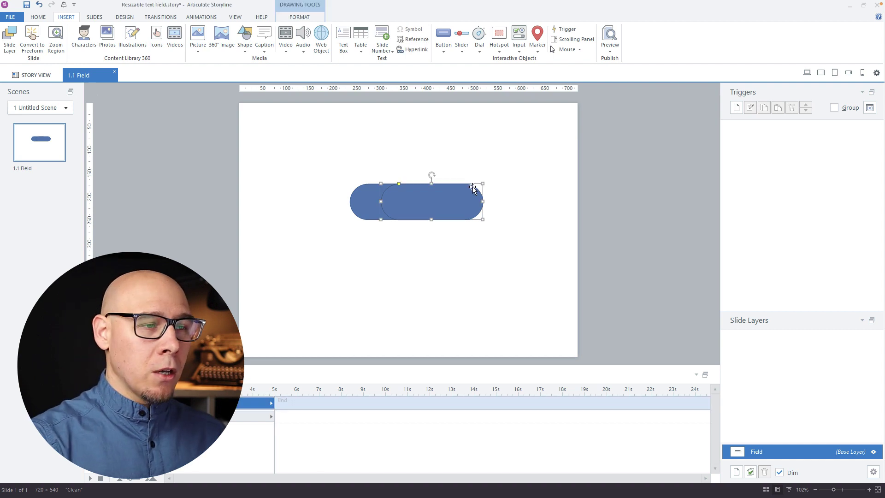
key(Delete)
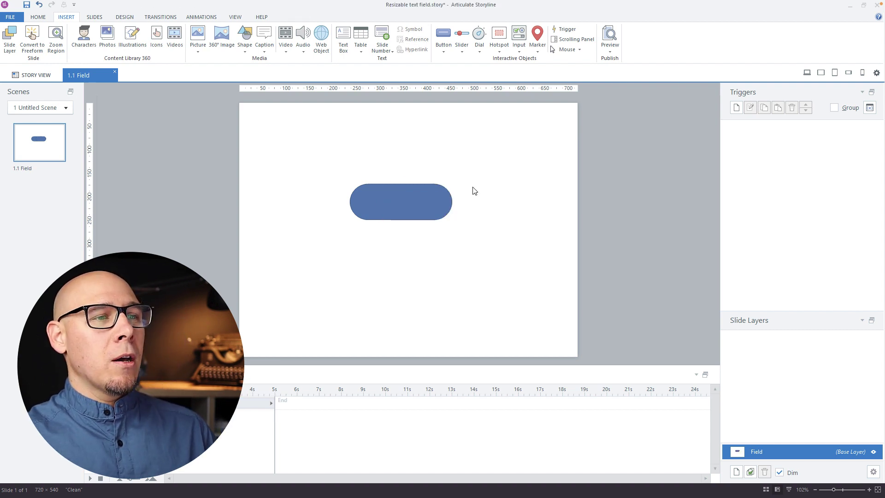
Resize the rounded shape to 160 px wide by 65 px high and move it to X 280, Y 195 px
click(446, 196)
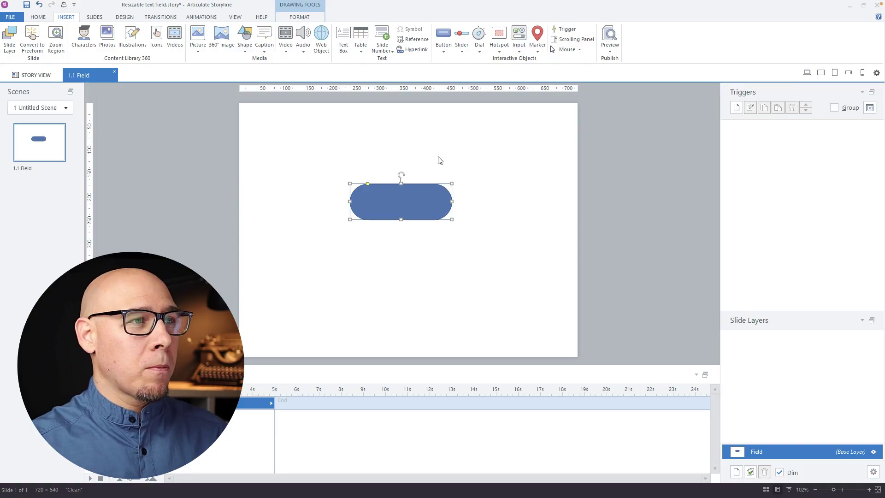
click(297, 13)
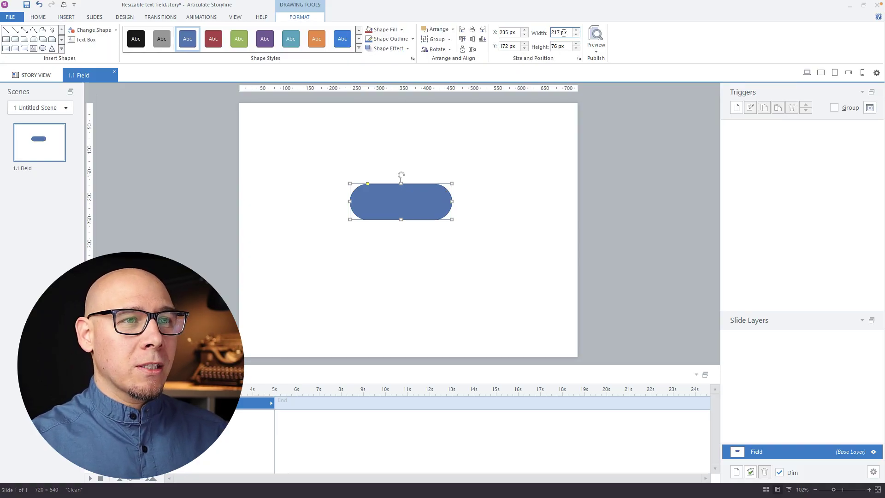
text(2)
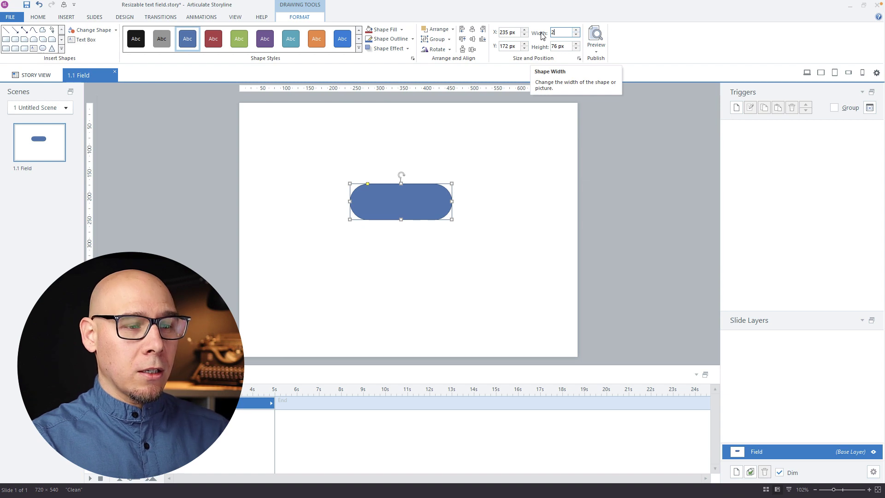
text(60)
key(Tab)
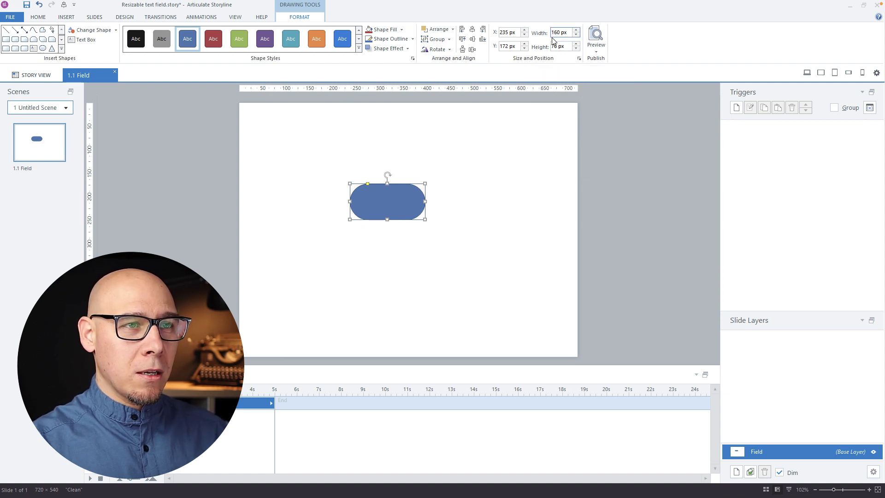
text(64)
key(Return)
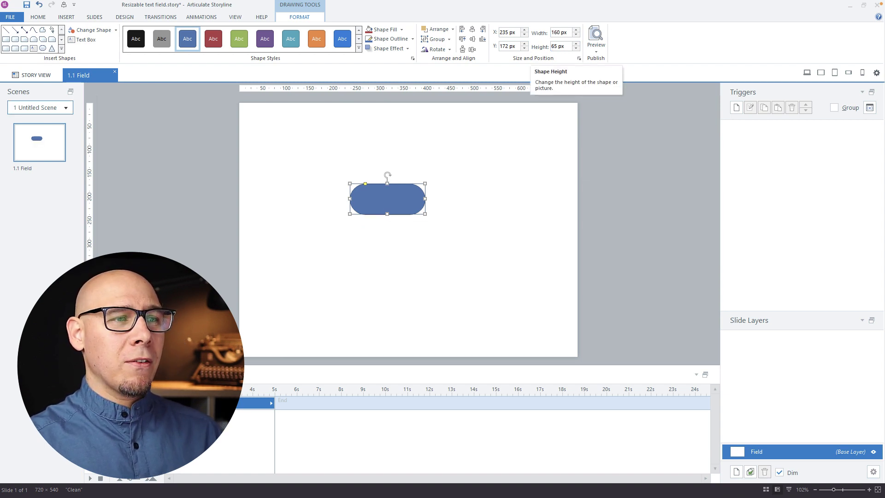
click(493, 154)
mouse_move(400, 201)
mouse_down()
mouse_move(413, 209)
mouse_move(416, 187)
mouse_up()
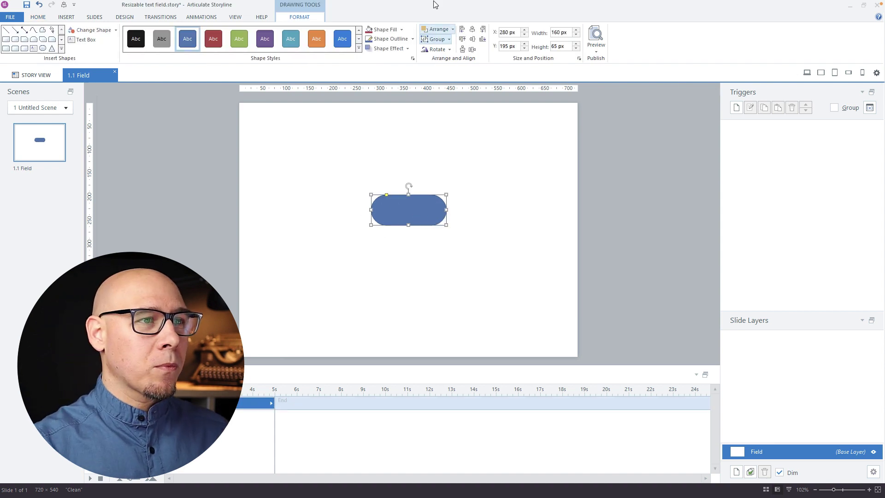
Remove the rounded shape's fill and make its outline black
click(401, 29)
click(388, 106)
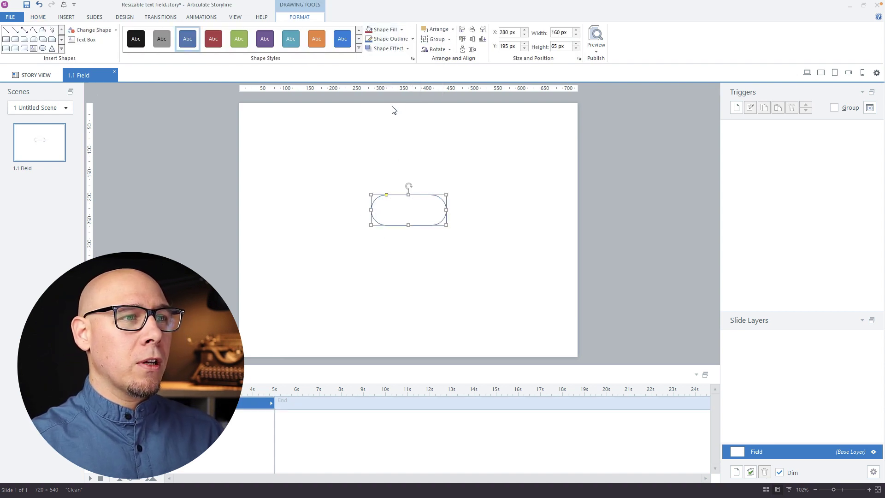
click(413, 39)
click(376, 57)
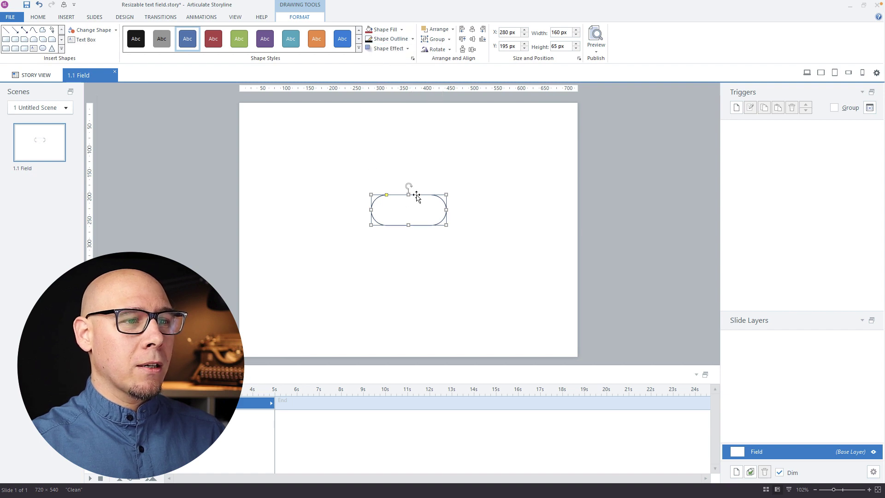
click(481, 201)
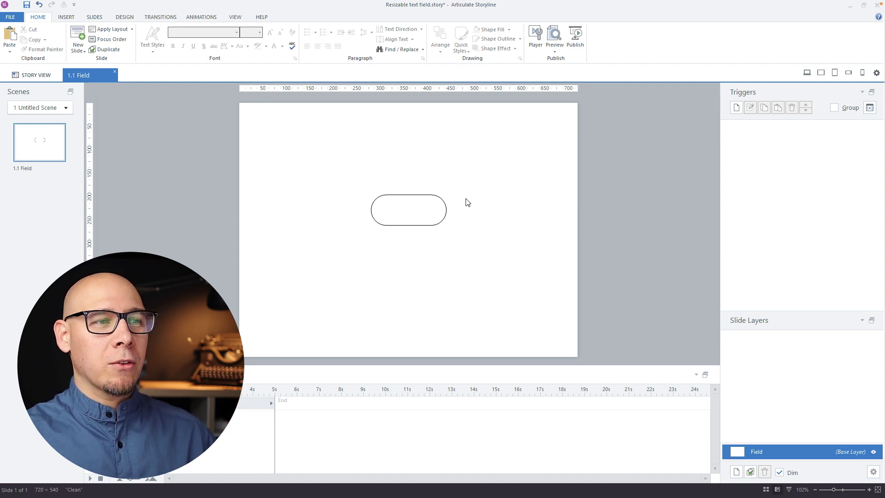
Format the shape's outline as a gradient line with the Linear Left 180° direction
click(408, 196)
double_click(408, 198)
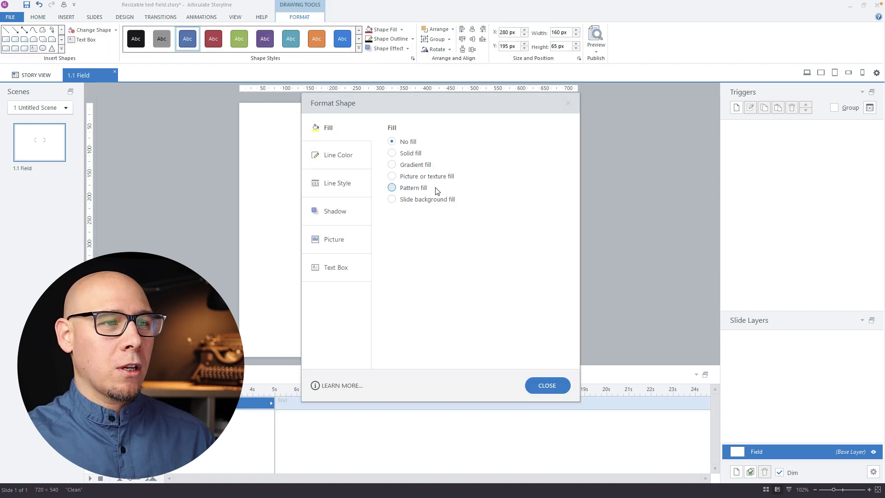
drag(440, 109, 644, 137)
click(557, 211)
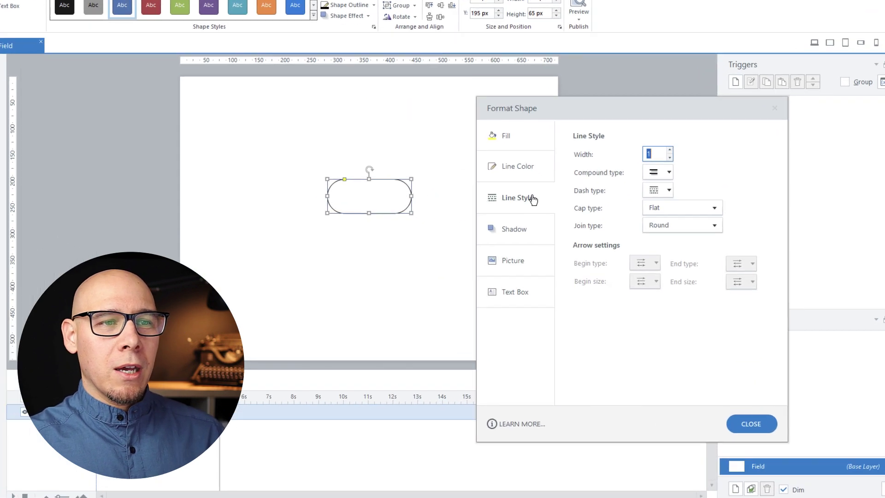
click(561, 195)
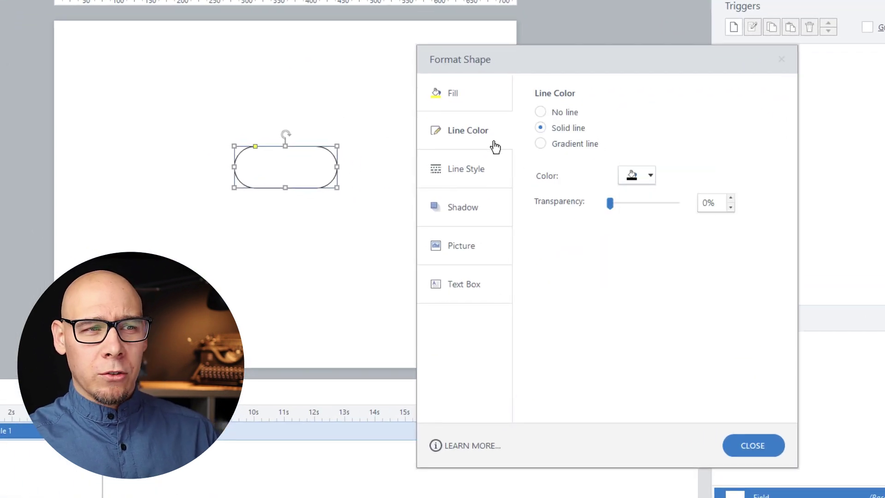
click(589, 145)
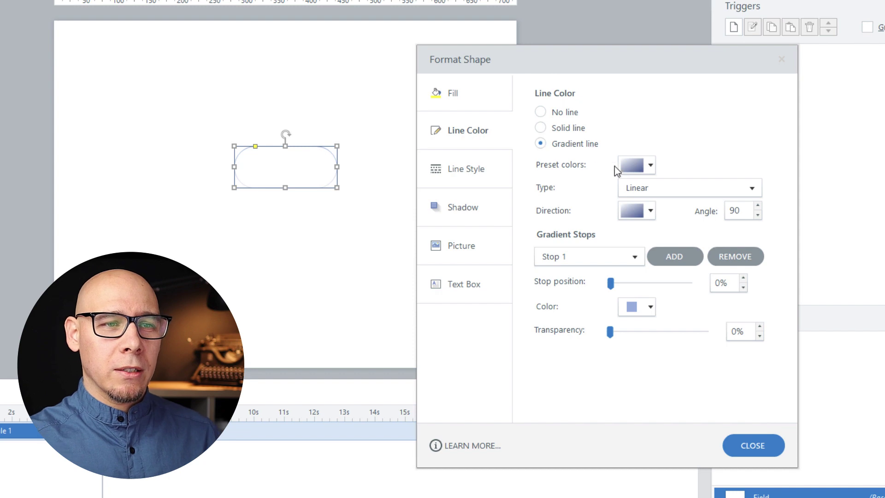
click(637, 210)
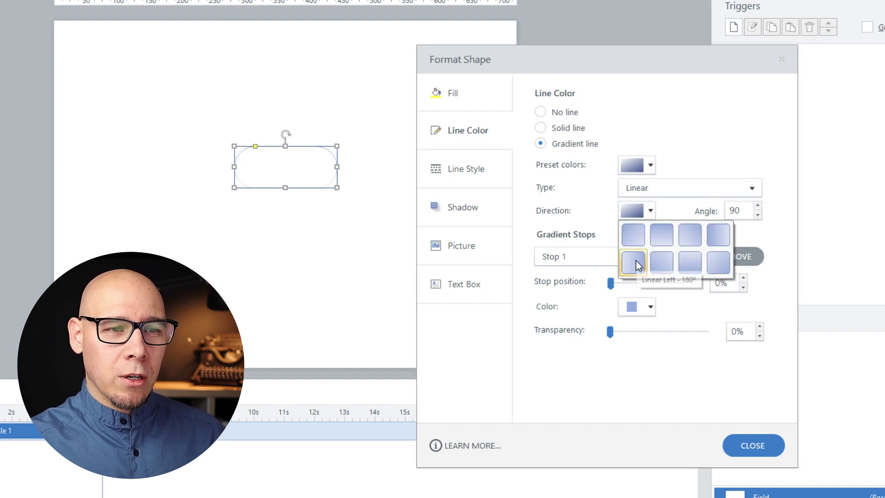
click(635, 263)
Set the outline's gradient stops 1, 2 and 3 to black
click(634, 261)
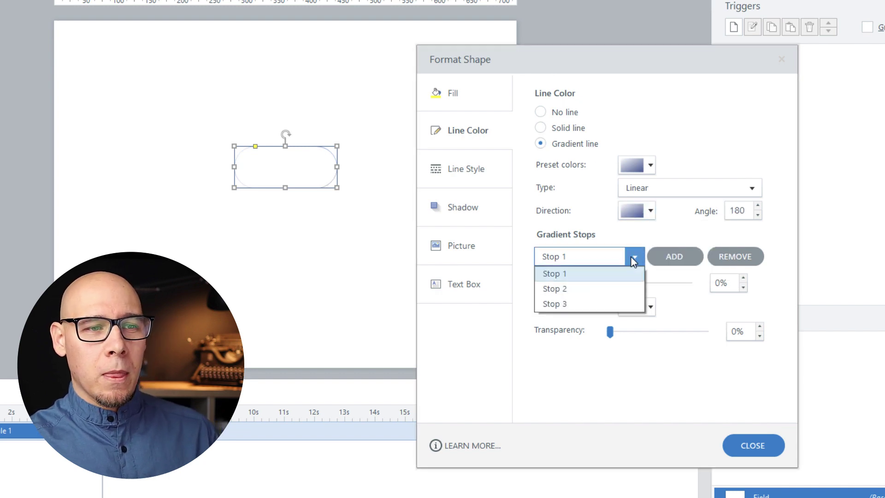
click(654, 289)
click(650, 305)
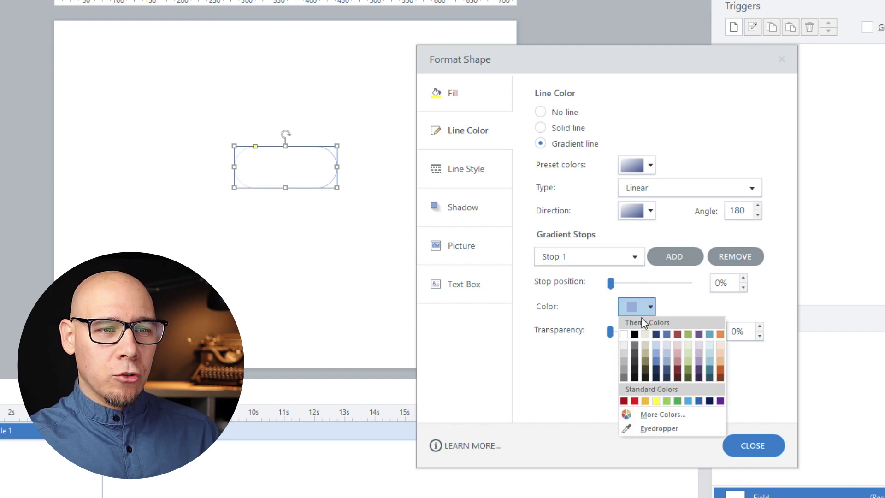
click(634, 333)
click(635, 256)
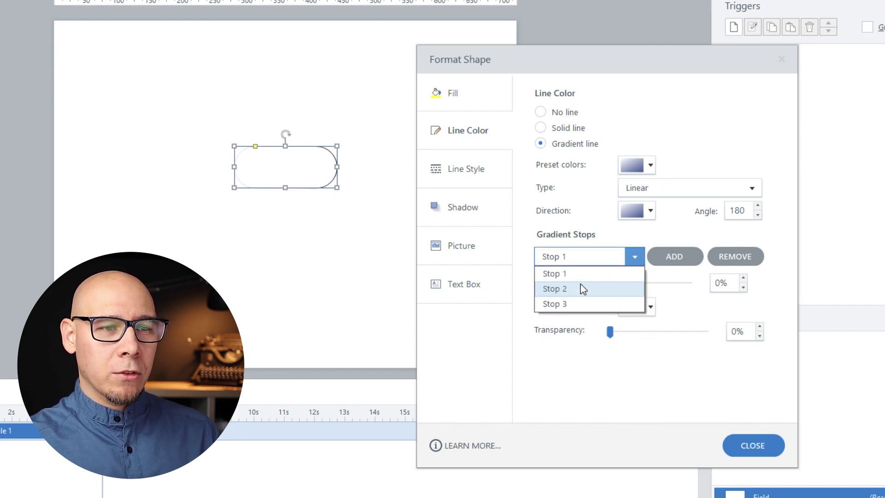
click(580, 288)
click(643, 305)
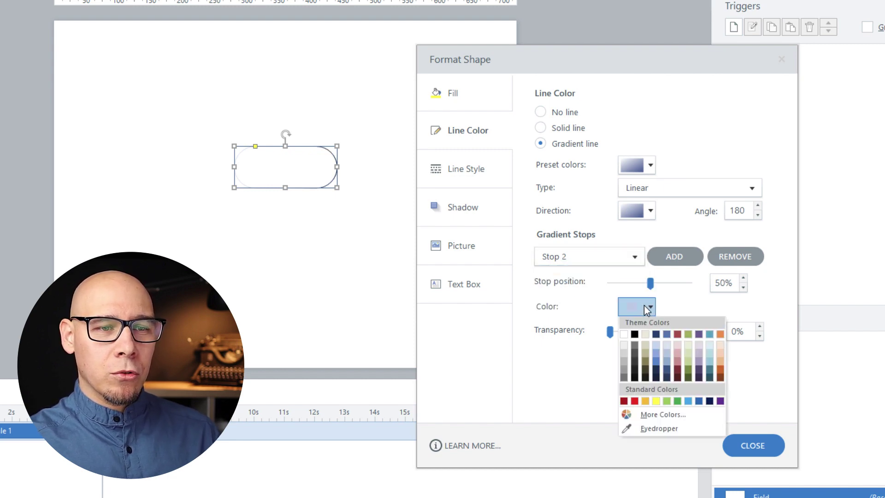
click(635, 334)
click(634, 256)
click(592, 304)
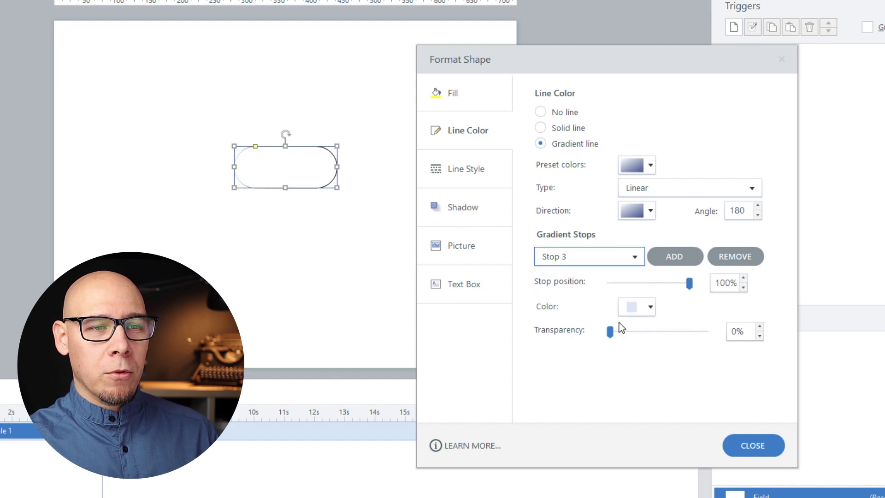
click(641, 307)
click(635, 333)
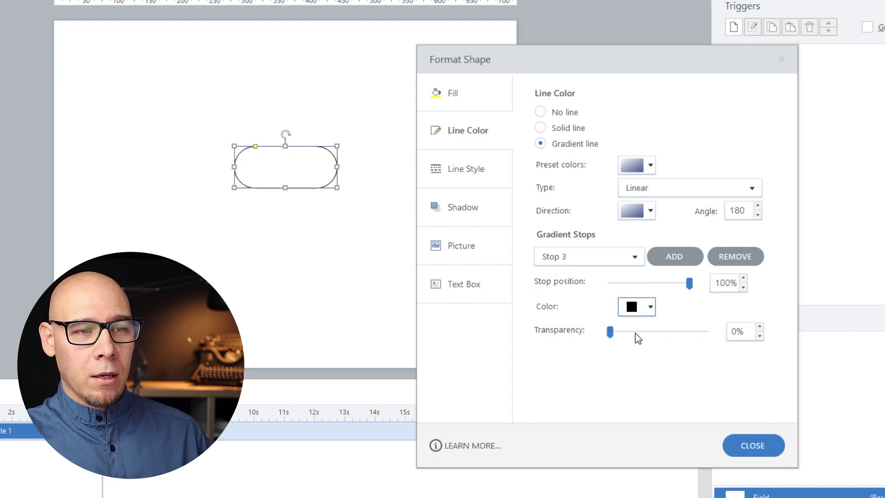
Set gradient Stop 3 to 100% transparency at position 0%, move Stop 2 to 80%, and close the shape formatting
drag(609, 331, 723, 336)
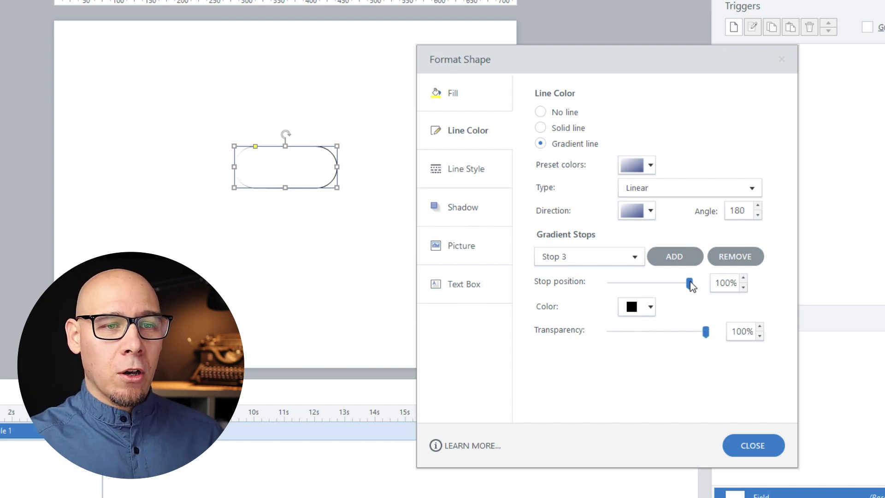
drag(690, 283, 510, 283)
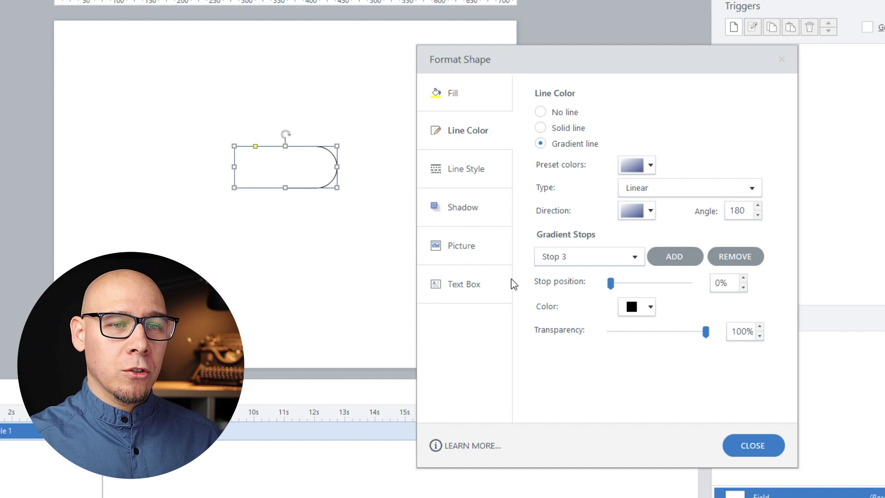
click(565, 258)
click(566, 288)
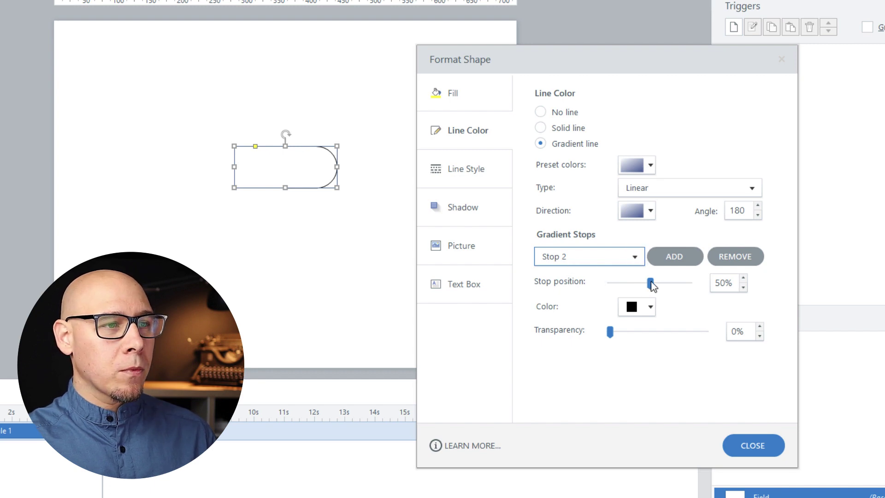
drag(650, 284, 683, 288)
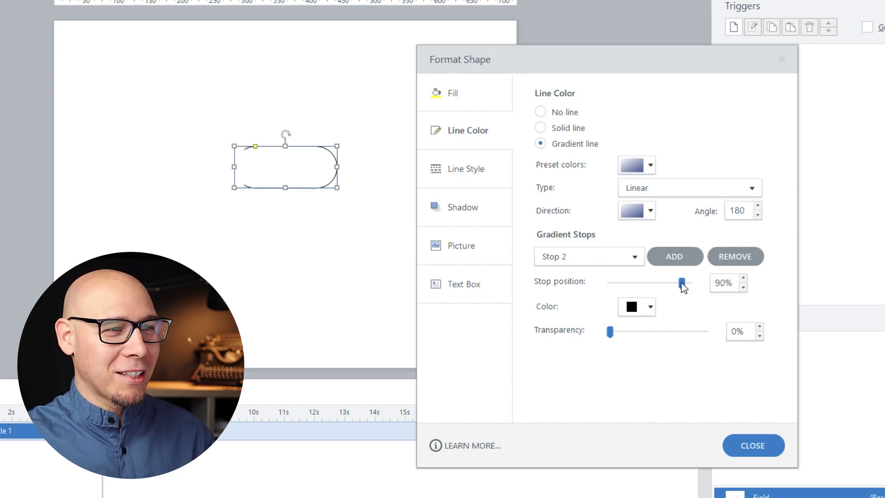
drag(683, 288, 678, 288)
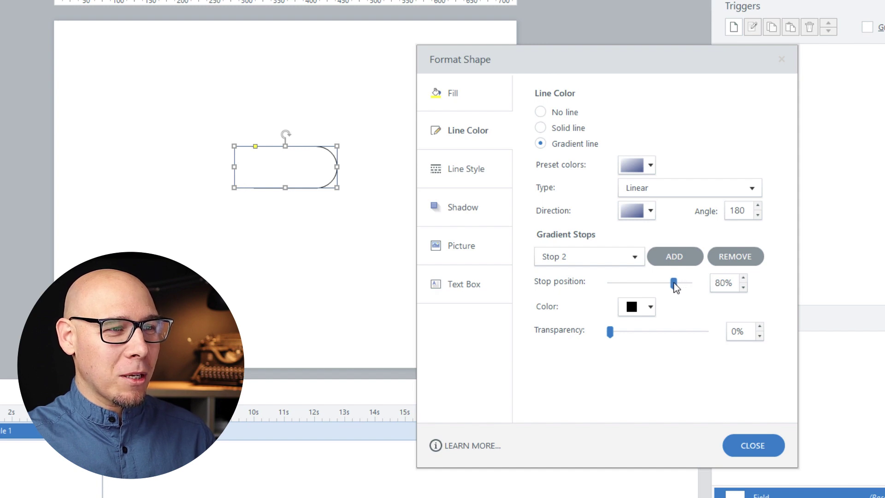
click(236, 248)
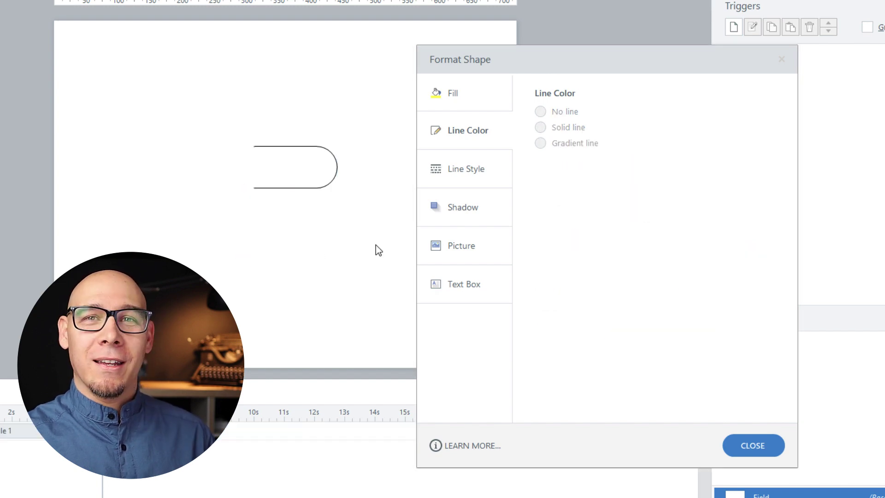
click(747, 442)
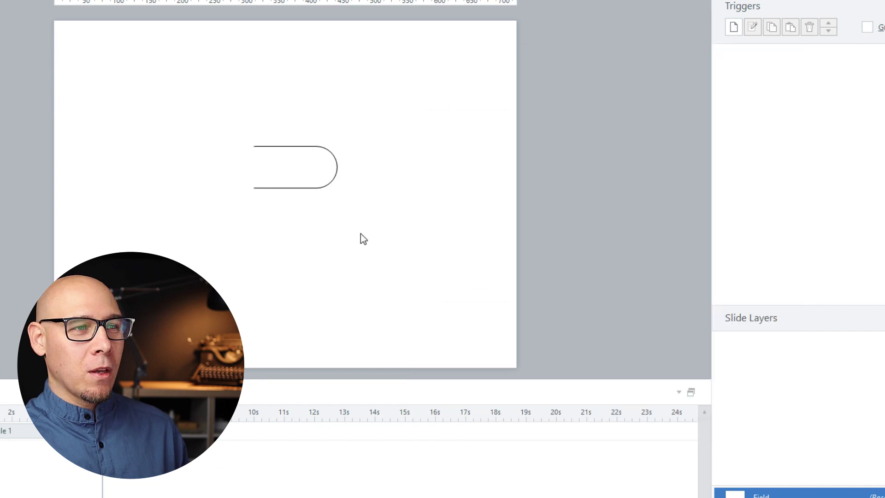
Duplicate the rounded outline just below the original and set the copy's gradient line direction to an angle of 0°
click(294, 189)
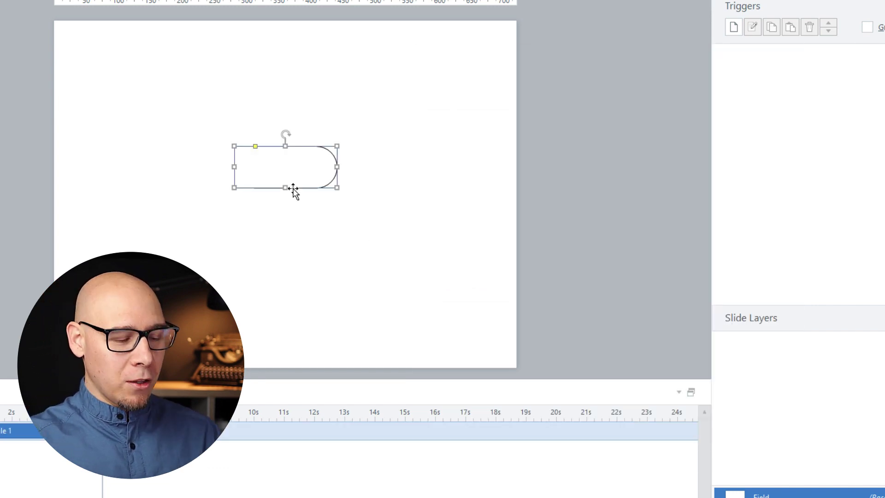
drag(294, 188, 317, 237)
double_click(317, 237)
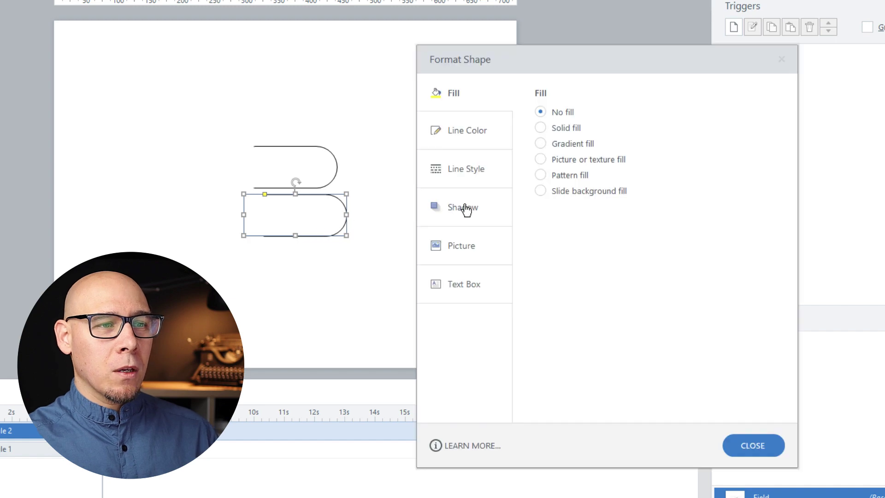
click(484, 138)
click(650, 210)
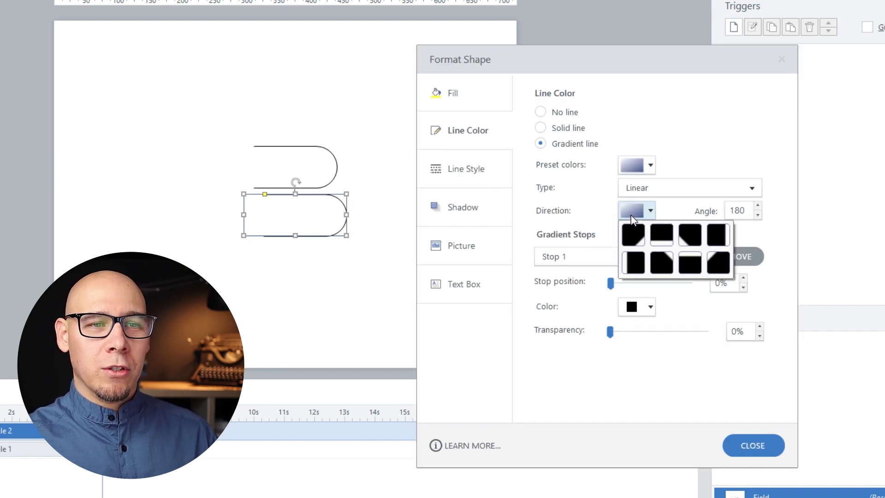
click(716, 235)
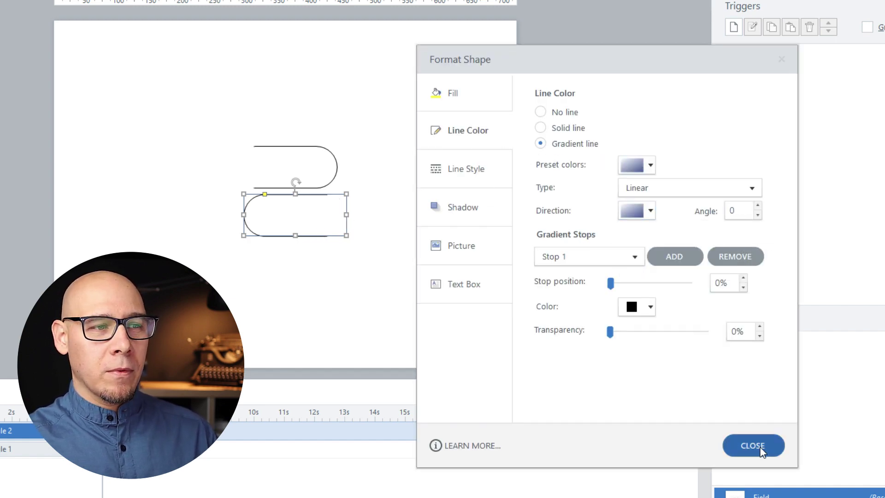
click(754, 446)
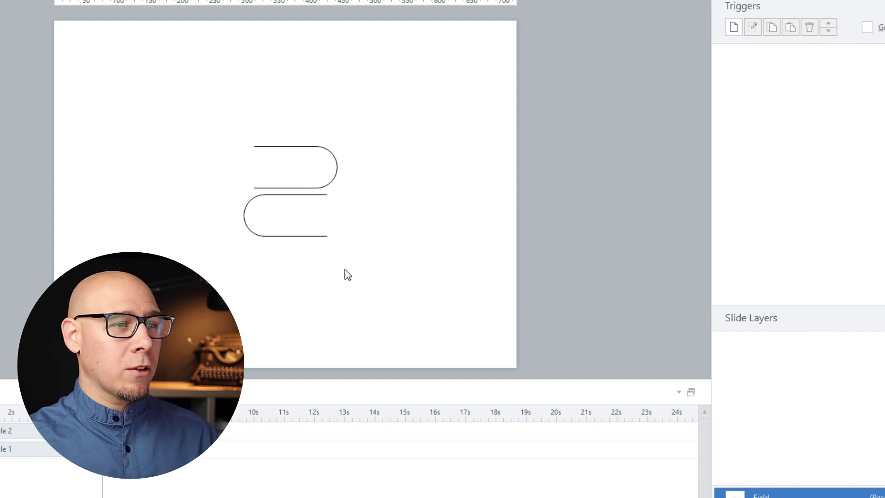
Move the copied outline over the original and align both shapes so they form one closed rounded field
drag(311, 238, 303, 200)
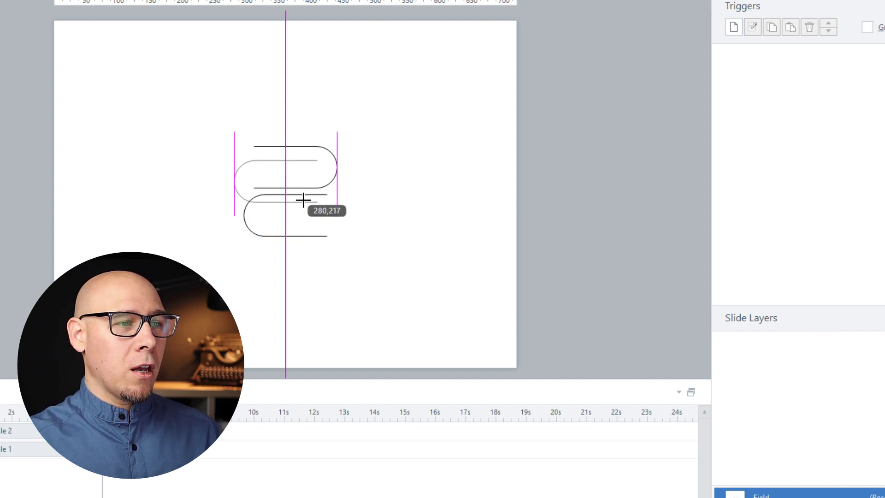
drag(397, 246, 180, 101)
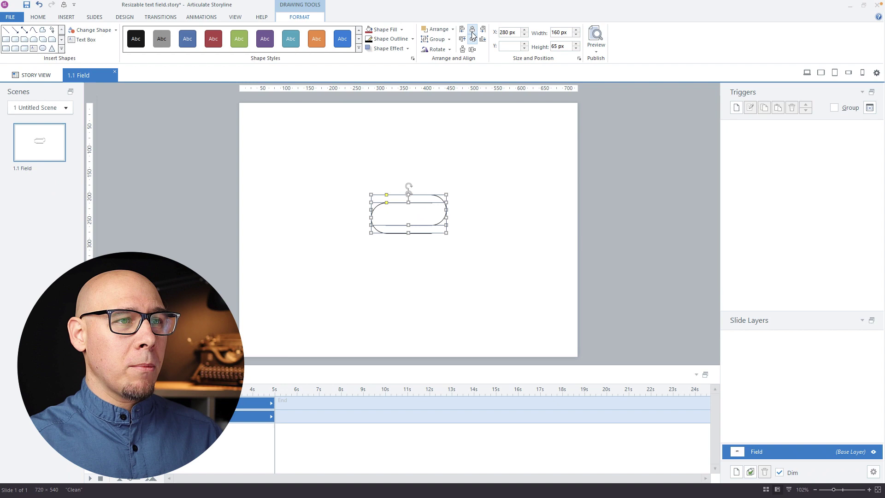
click(472, 35)
click(477, 183)
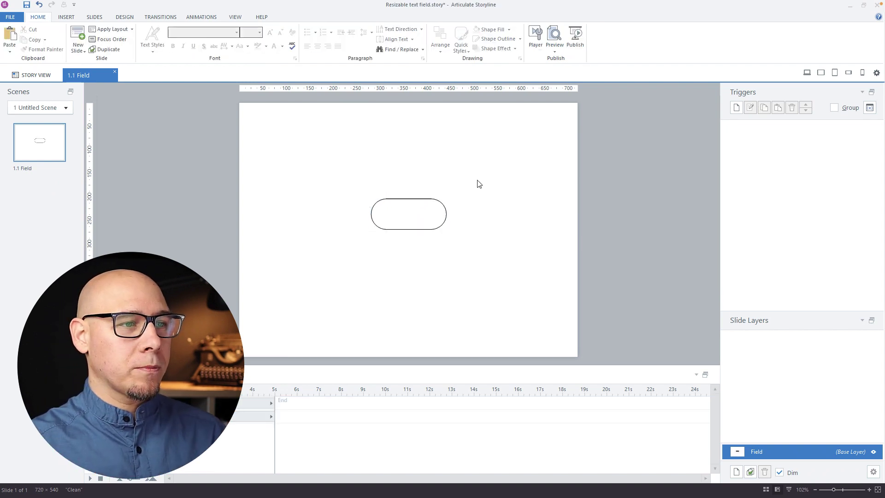
drag(354, 204, 512, 261)
click(477, 162)
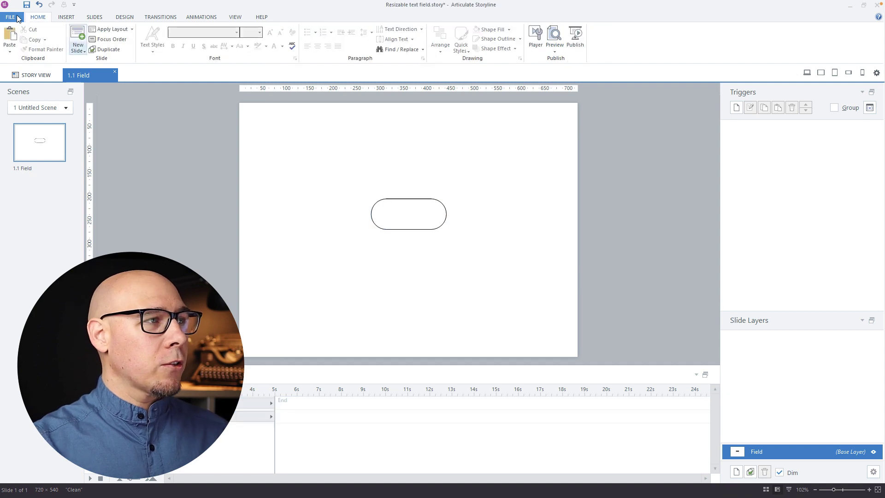
Insert a text entry field about 266 by 46 px and place it over the rounded outline
click(65, 17)
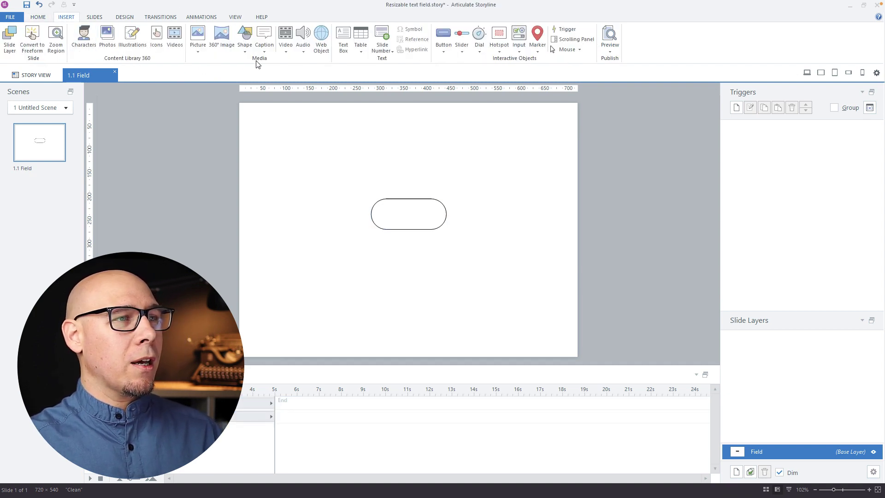
click(518, 50)
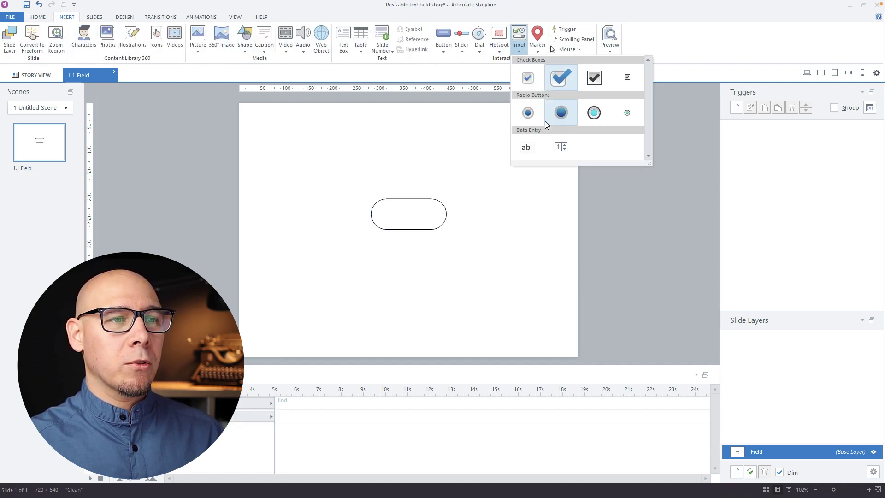
click(525, 146)
drag(378, 246, 502, 267)
drag(426, 246, 399, 203)
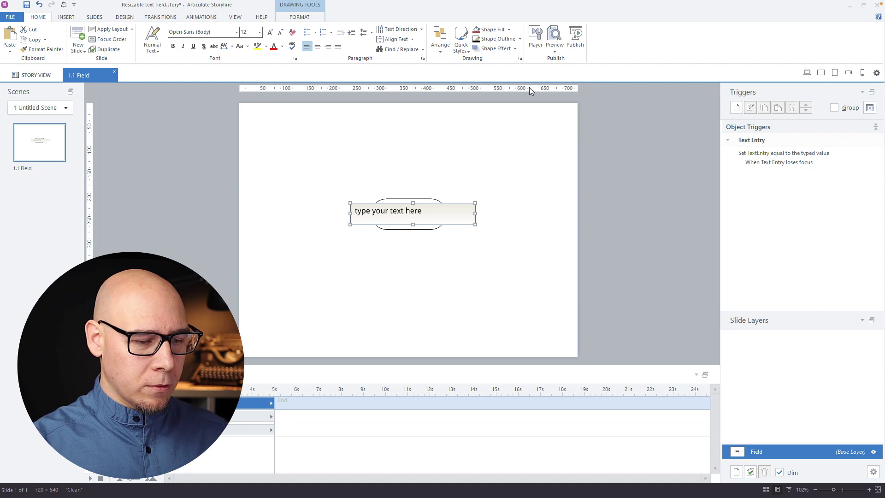
Resize the text entry field to 260 by 45 px and align its center and middle with both outline shapes
click(323, 18)
click(553, 32)
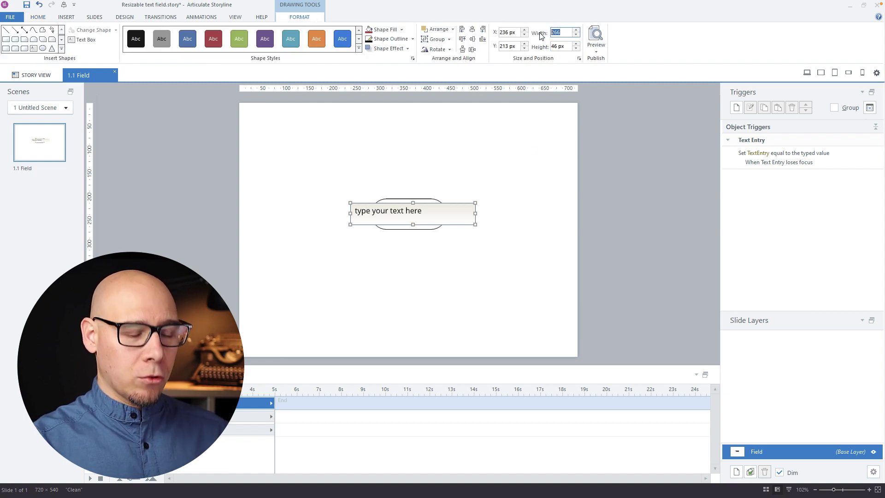
text(2)
key(Tab)
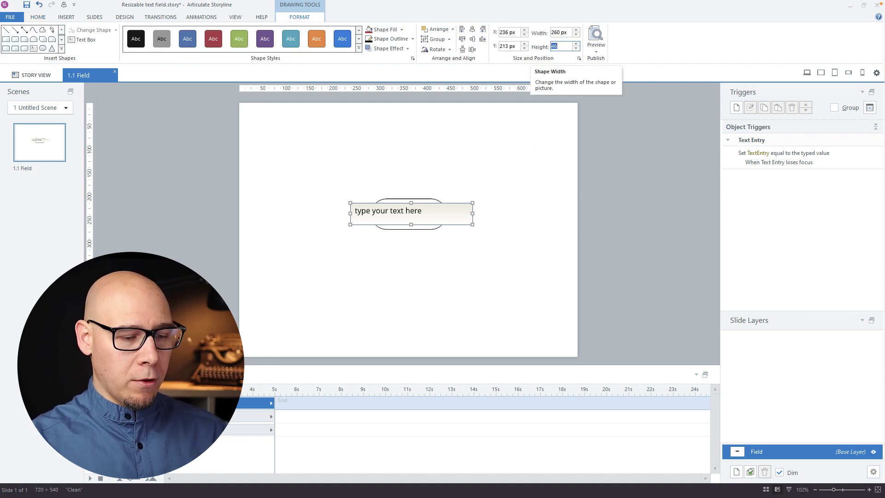
drag(330, 162, 645, 293)
click(471, 29)
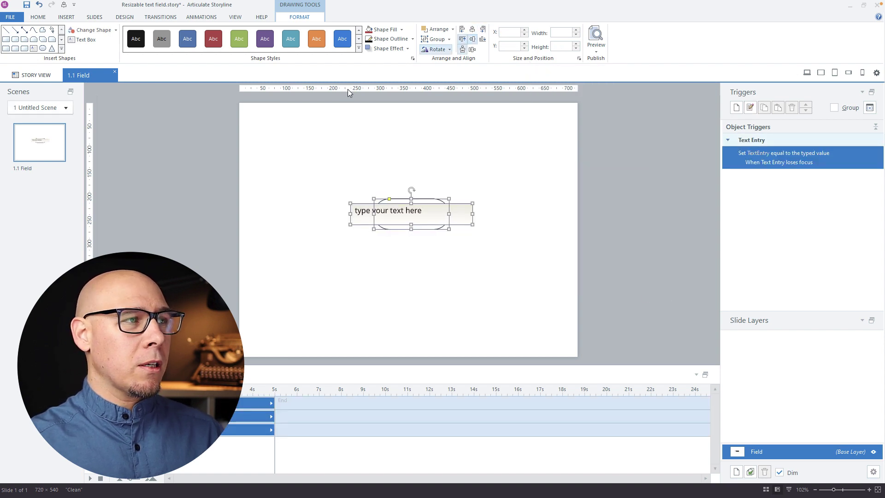
Remove the fill and the outline from the text entry field
click(46, 19)
click(486, 219)
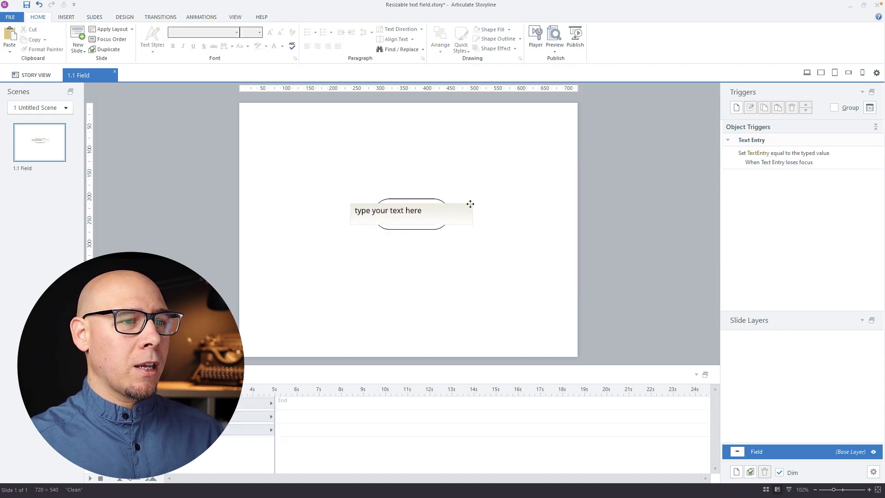
click(470, 203)
click(299, 17)
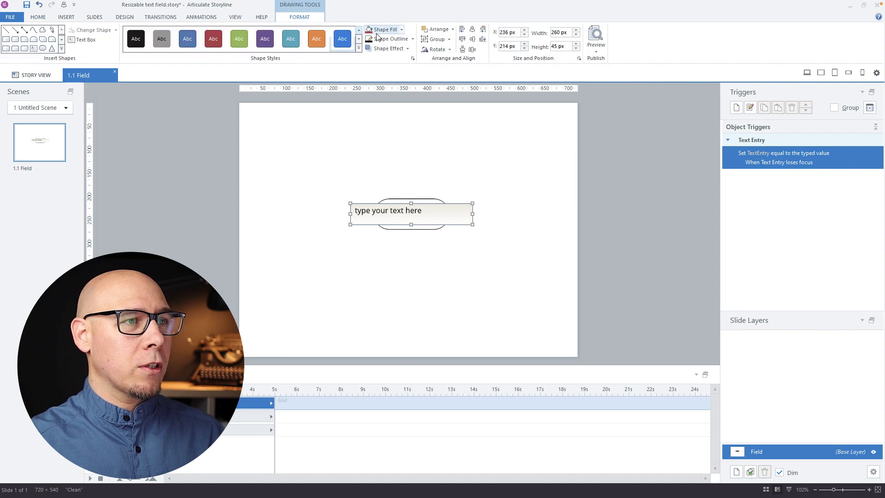
click(402, 31)
click(393, 115)
click(413, 38)
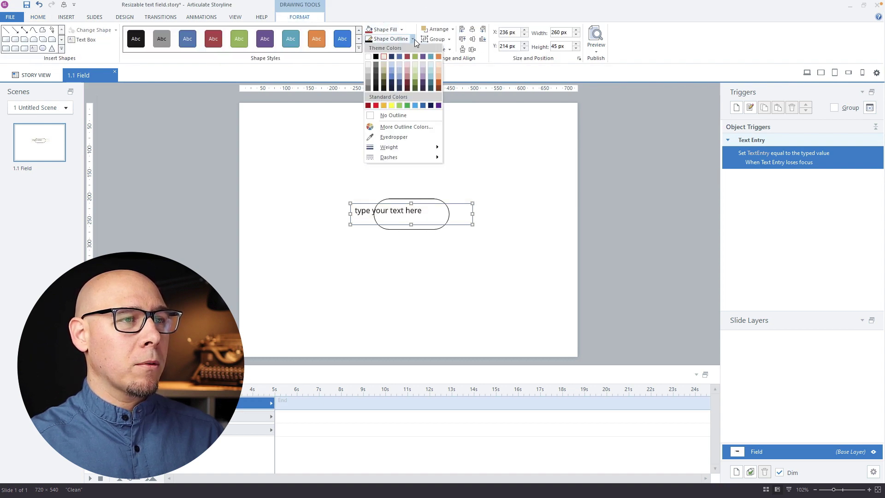
click(395, 115)
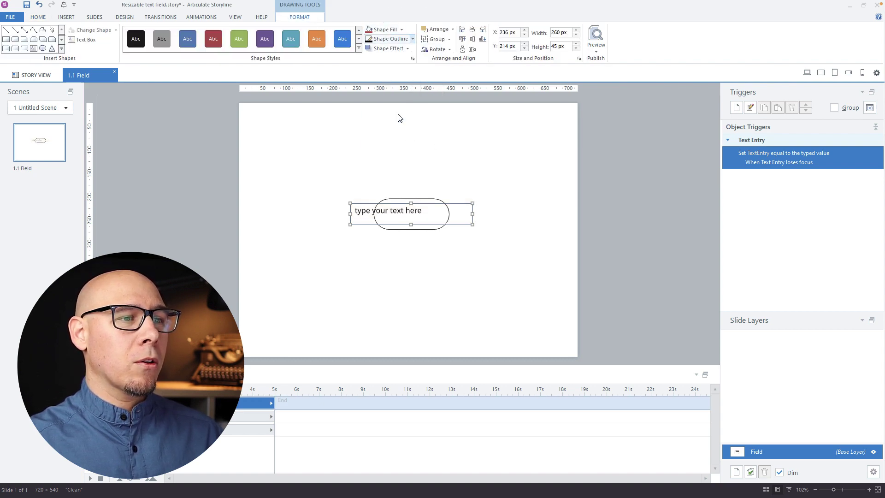
Center the text entry's placeholder text horizontally and align it vertically to the middle
click(41, 18)
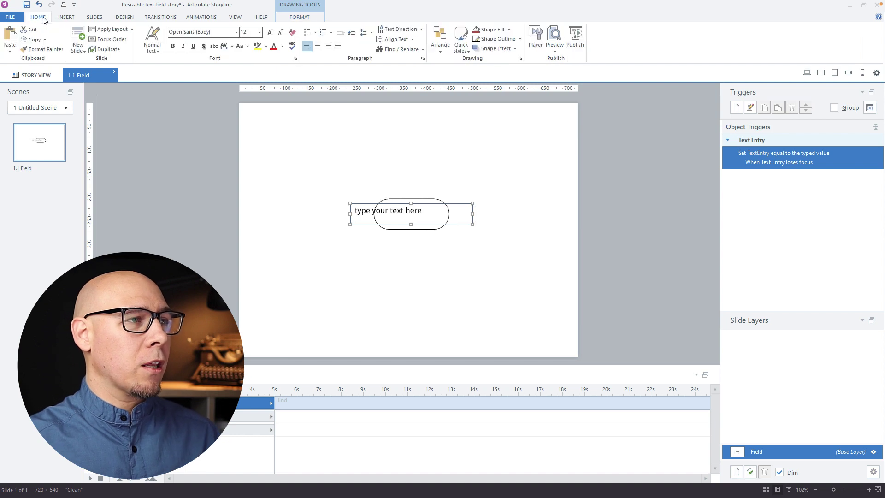
click(317, 46)
click(394, 43)
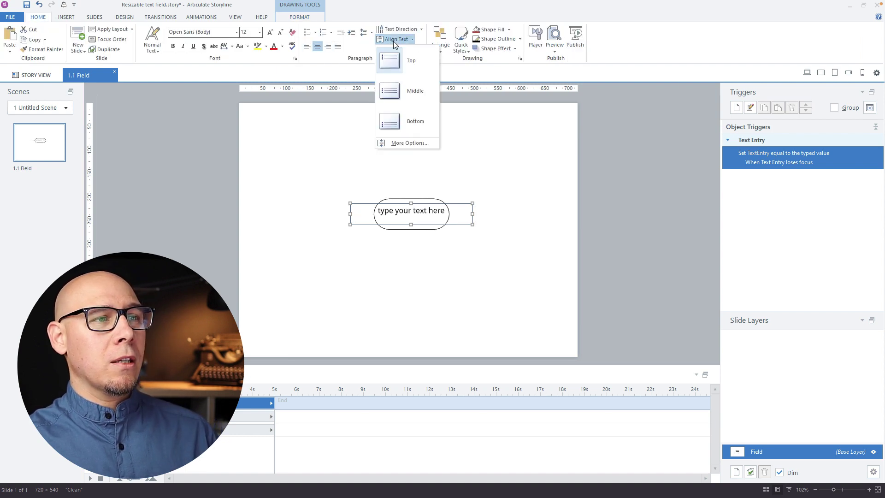
click(400, 90)
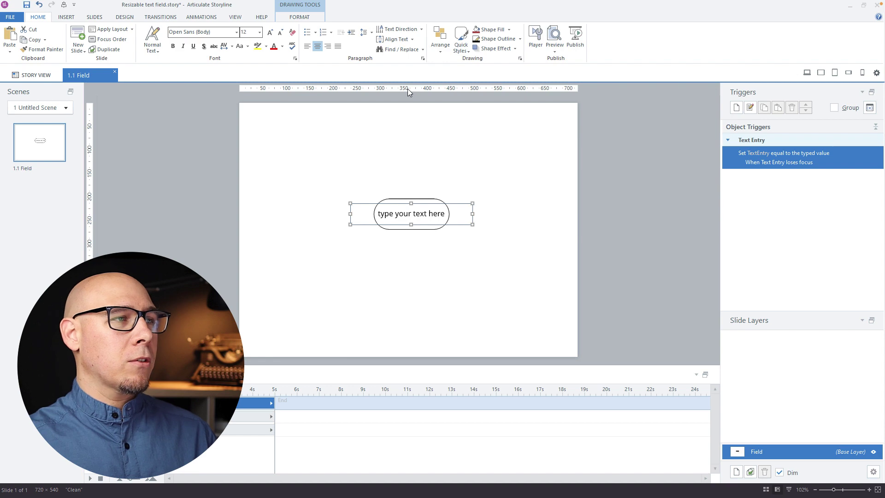
Change the text entry's font to Courier New at size 16
click(225, 31)
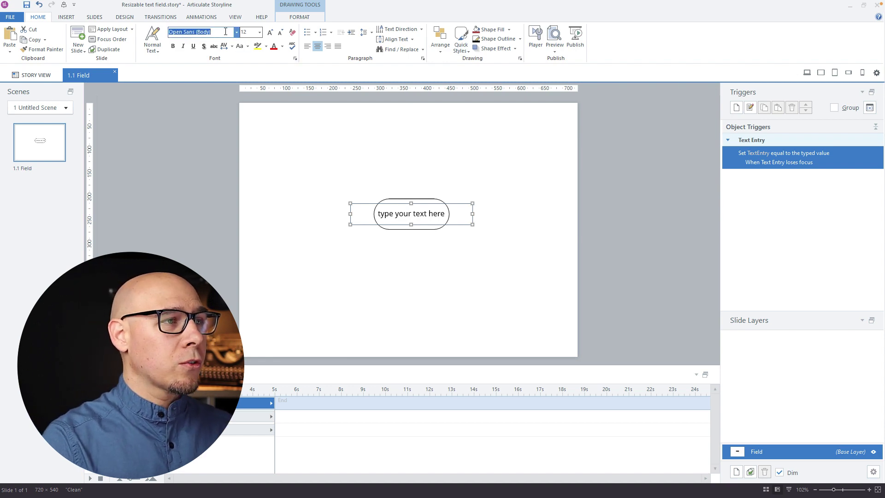
click(236, 32)
drag(304, 46, 305, 107)
click(214, 237)
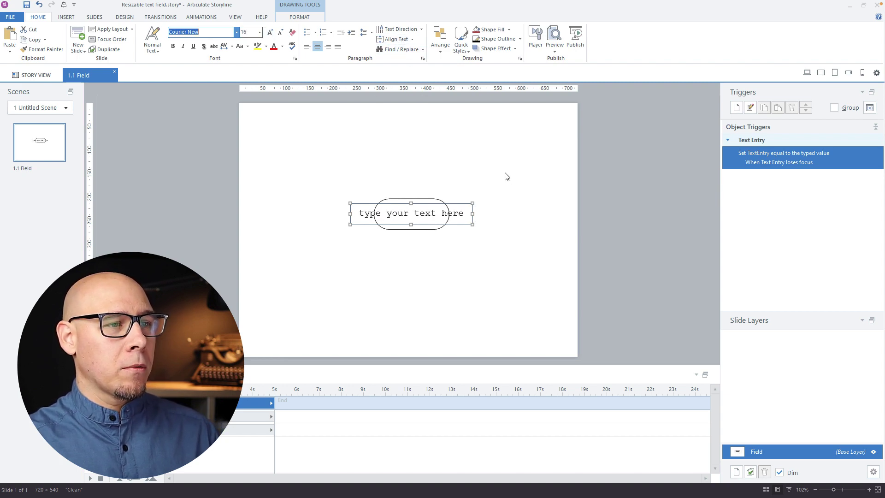
Preview the slide, test the text entry field with sample letters, and close the preview
key(F12)
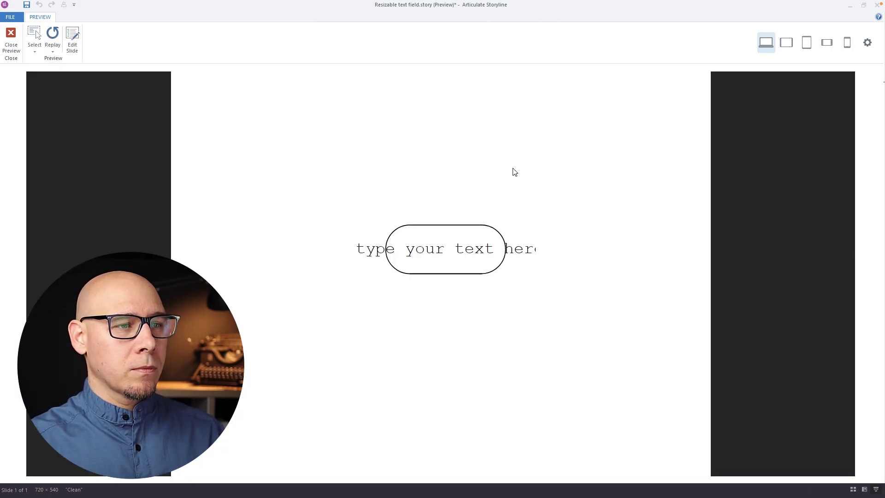
click(454, 246)
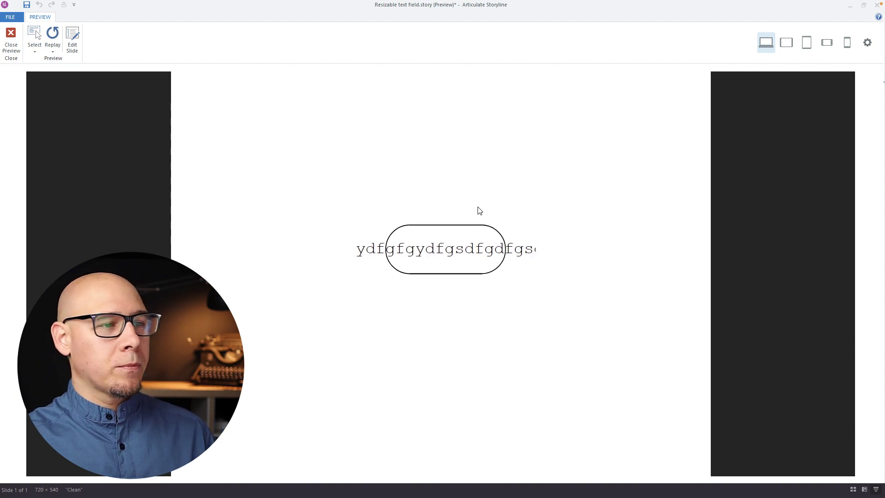
click(11, 37)
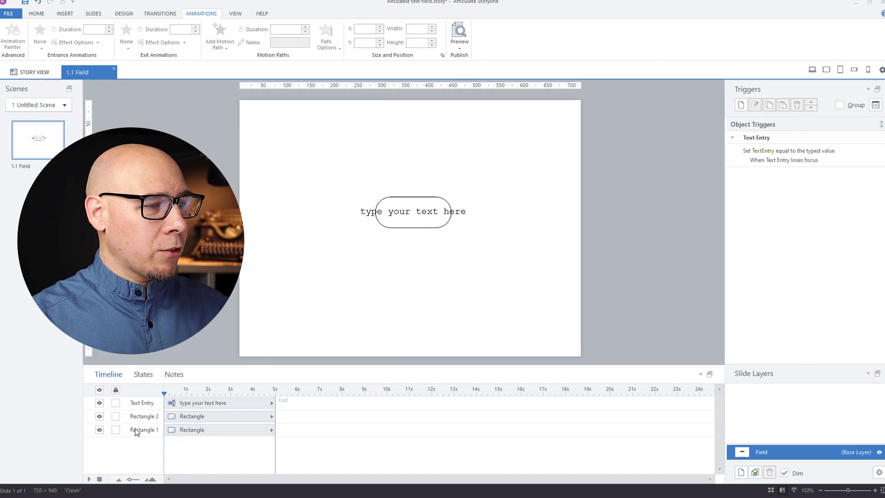
Rename Rectangle 1 as Right and Rectangle 2 as Left in the timeline
double_click(136, 431)
text(Right)
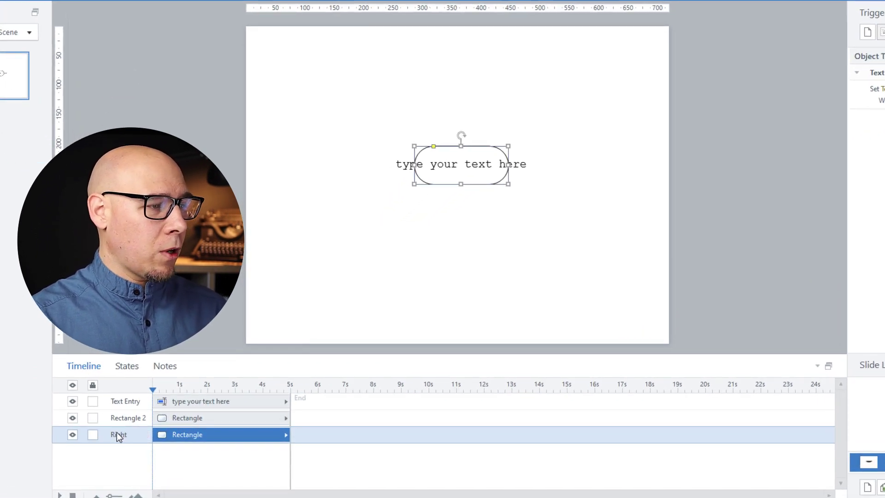
double_click(123, 418)
text(Left)
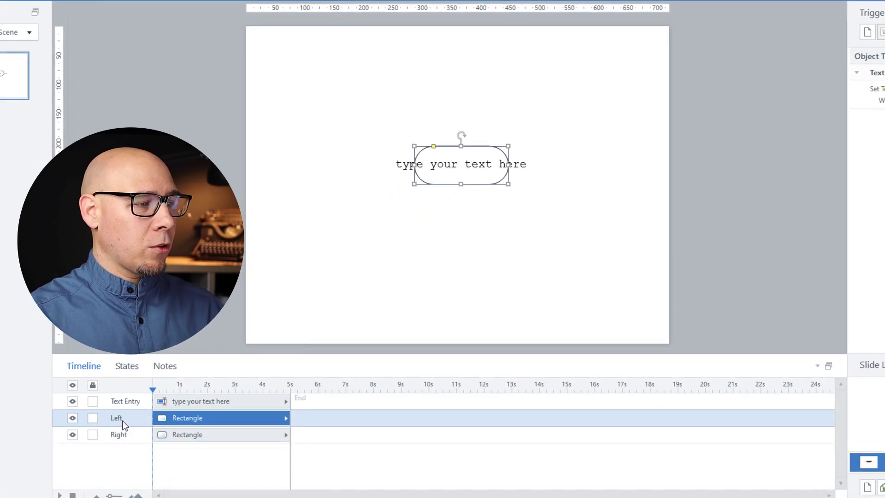
Hide the Left shape and give the Right shape a horizontal line motion path about 130 px long toward the right
click(72, 417)
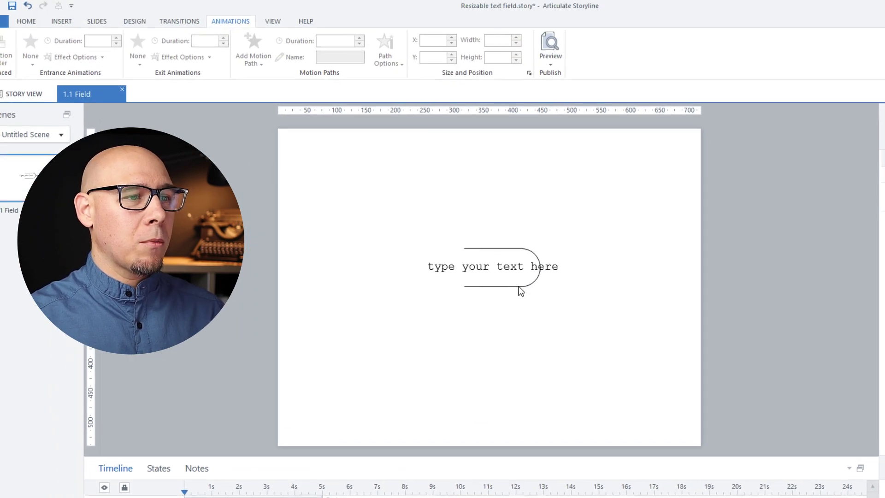
click(520, 287)
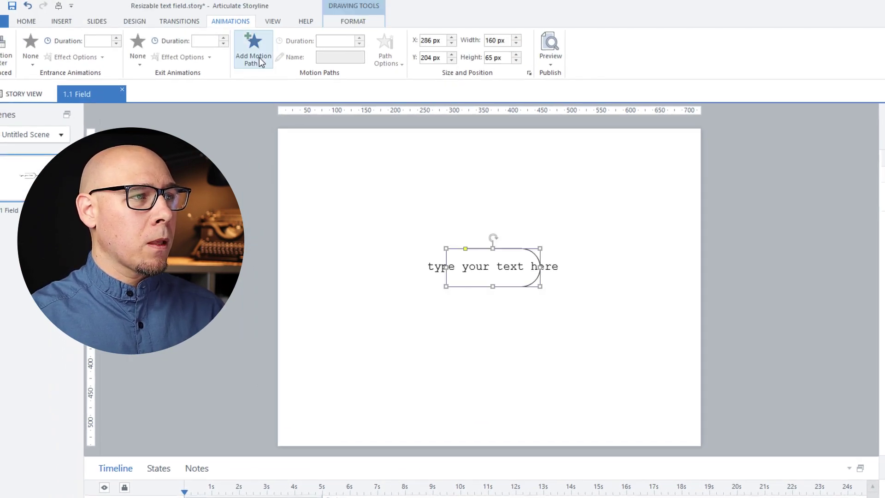
click(259, 57)
click(259, 93)
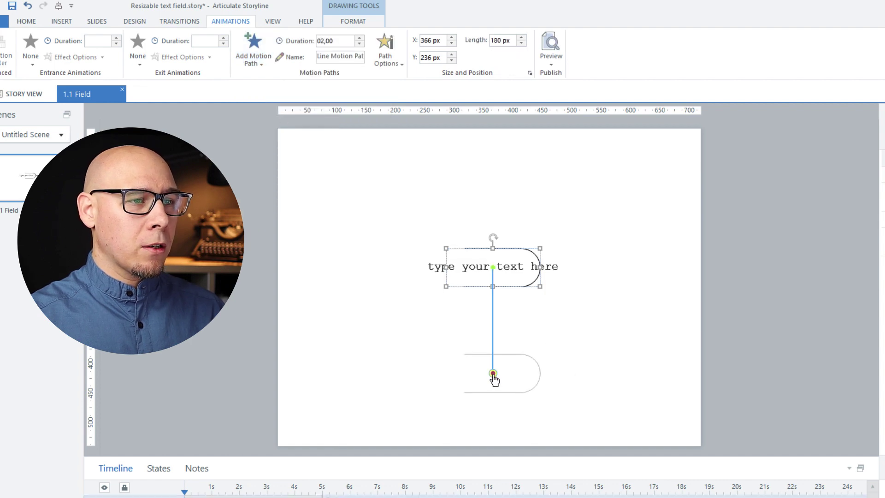
drag(493, 374, 570, 268)
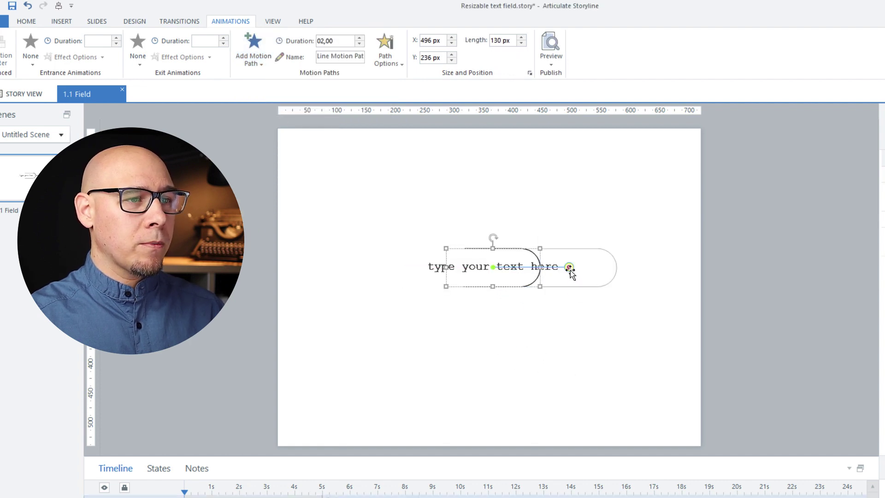
Name the Right shape's motion path Out and set its duration to 00,10
triple_click(343, 56)
text(Out)
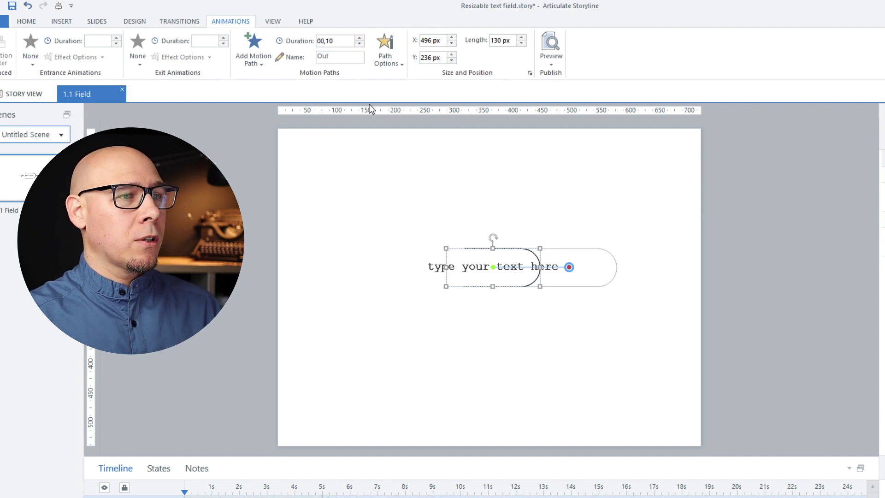
click(412, 166)
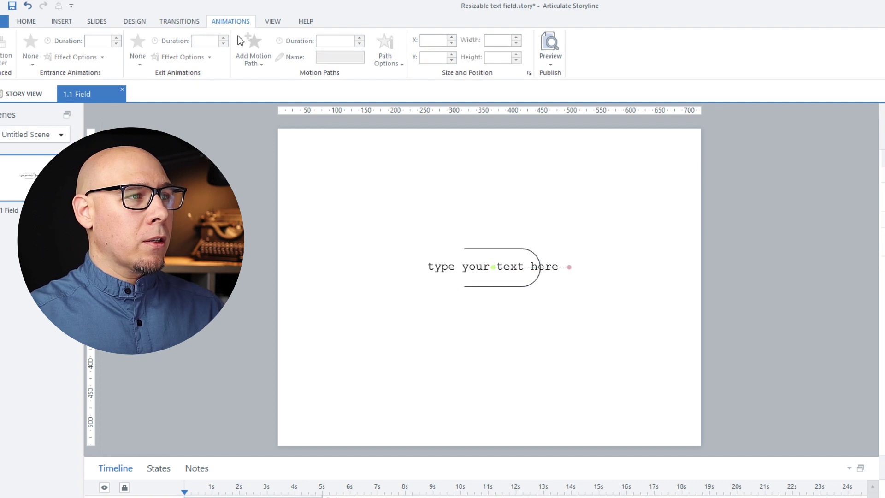
Add a second line motion path about 68 px toward the left to the Right shape, named In with a duration of 00,10
click(519, 287)
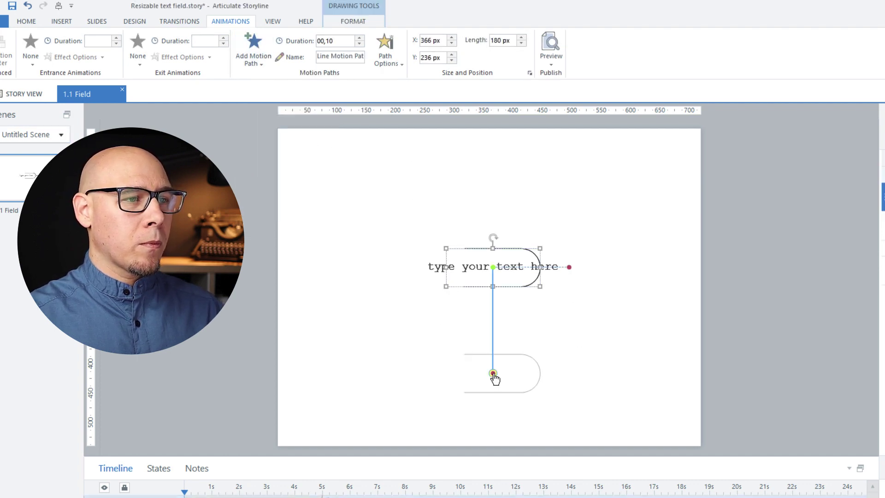
drag(493, 375, 453, 270)
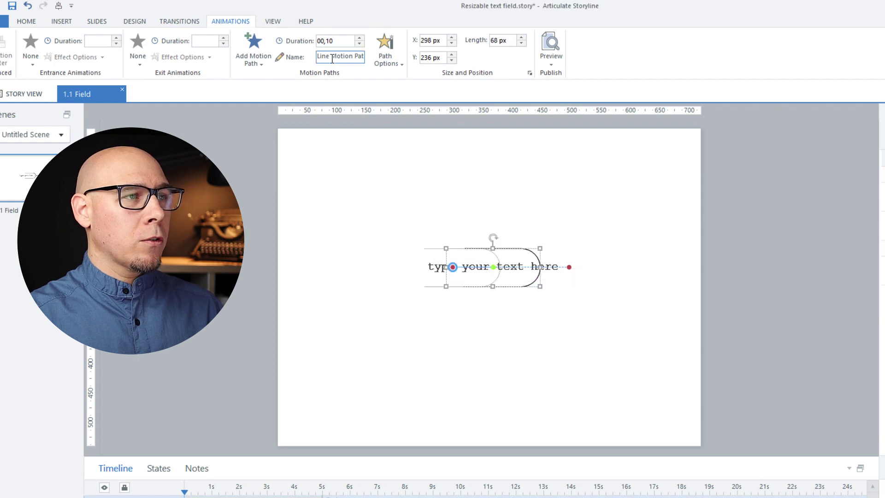
text(In)
double_click(336, 41)
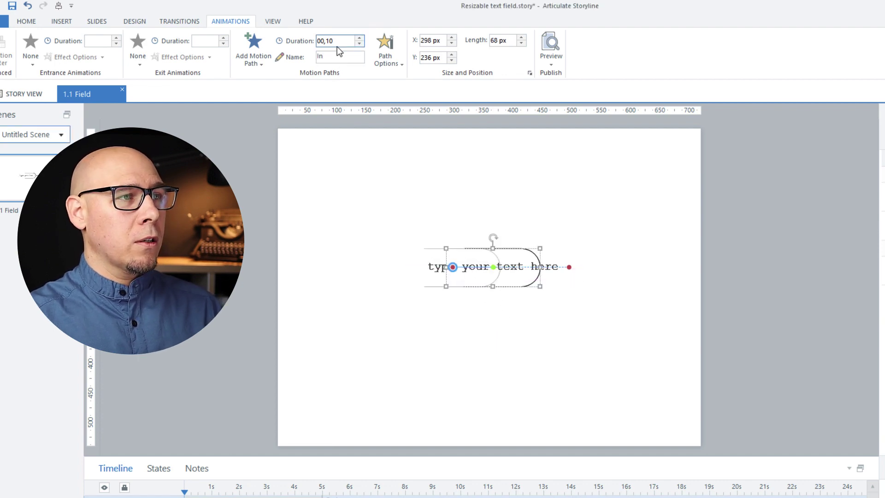
text(0,1)
Enable Relative Start Point for both the In and Out motion paths of the Right shape
click(376, 55)
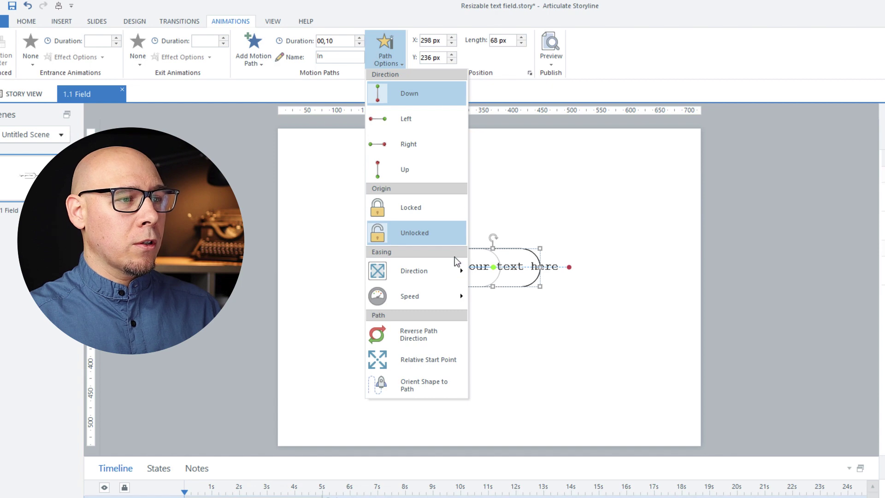
click(414, 359)
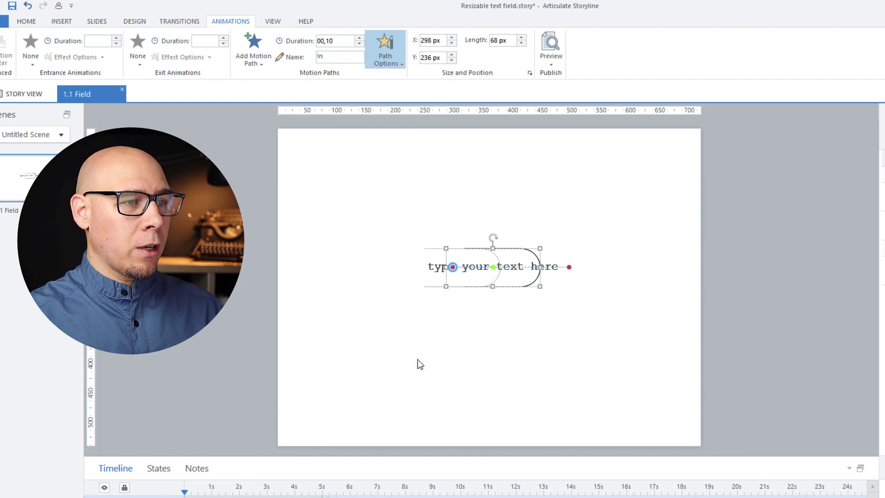
click(570, 269)
click(386, 54)
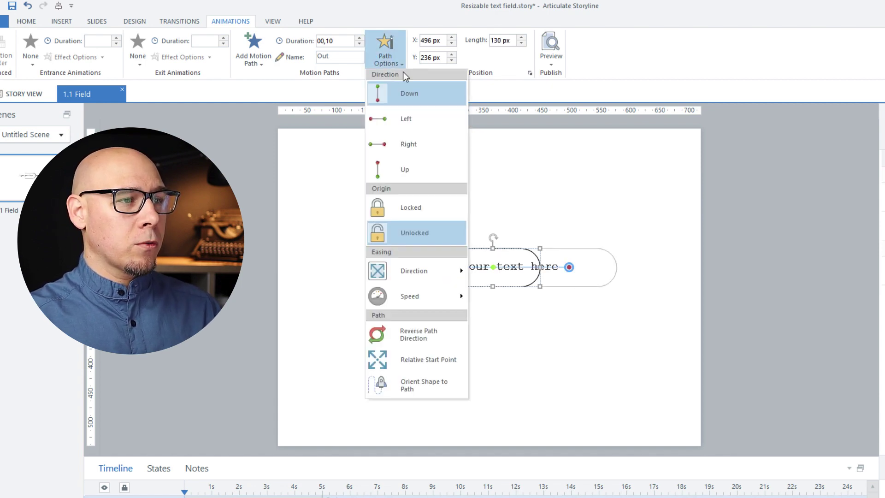
click(414, 360)
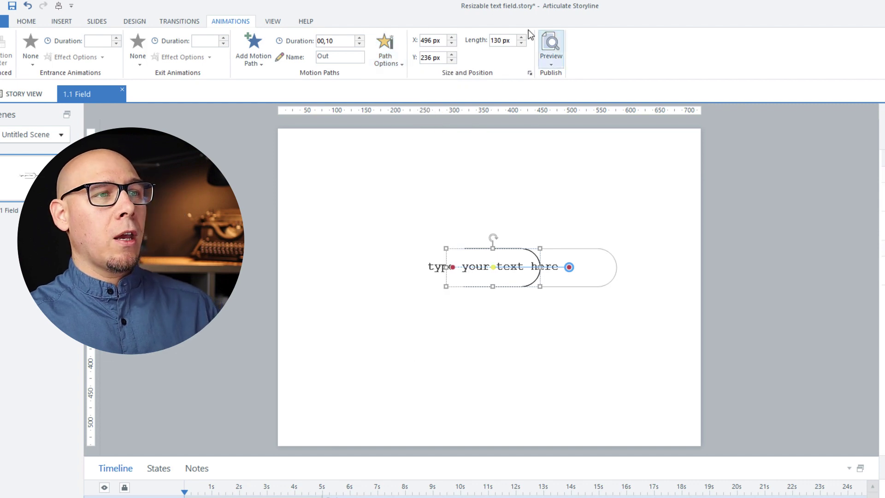
Set the length of the Right shape's Out and In motion paths to 5 px each
click(503, 41)
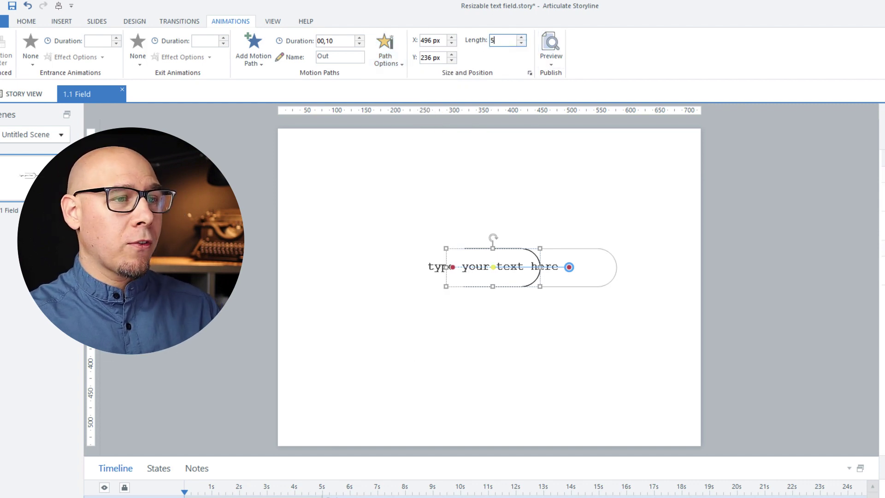
key(Return)
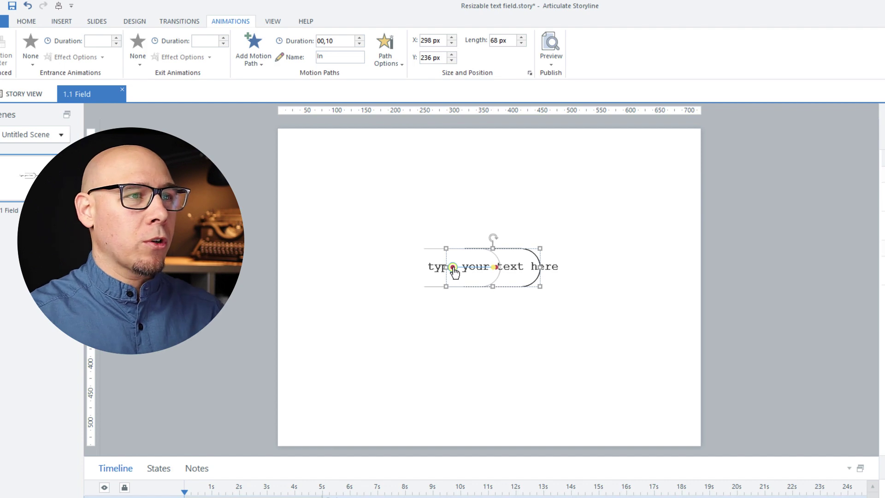
click(501, 41)
text(5)
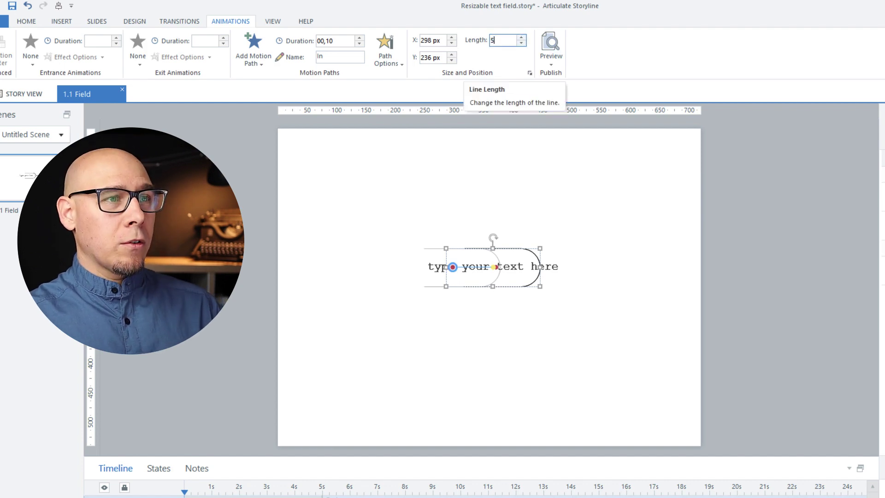
key(Return)
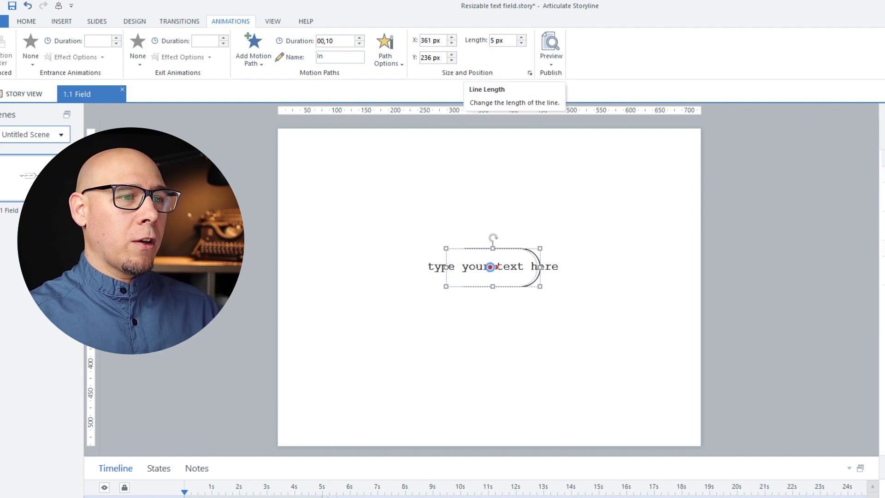
click(608, 188)
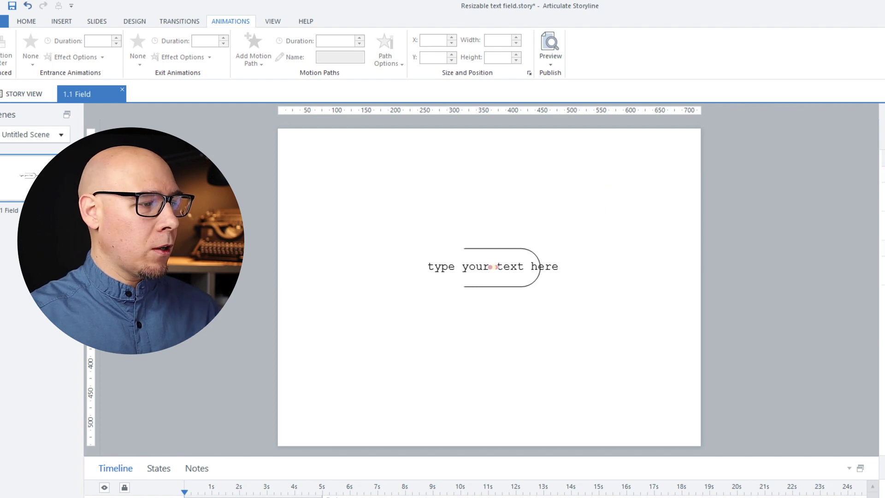
click(493, 267)
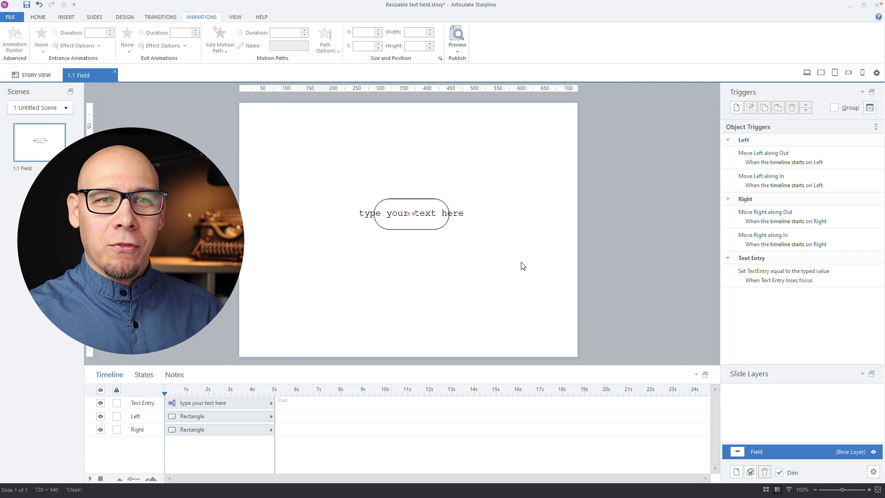
Delete the four Move triggers that belong to the Left and Right shapes
click(792, 158)
shift+click(841, 243)
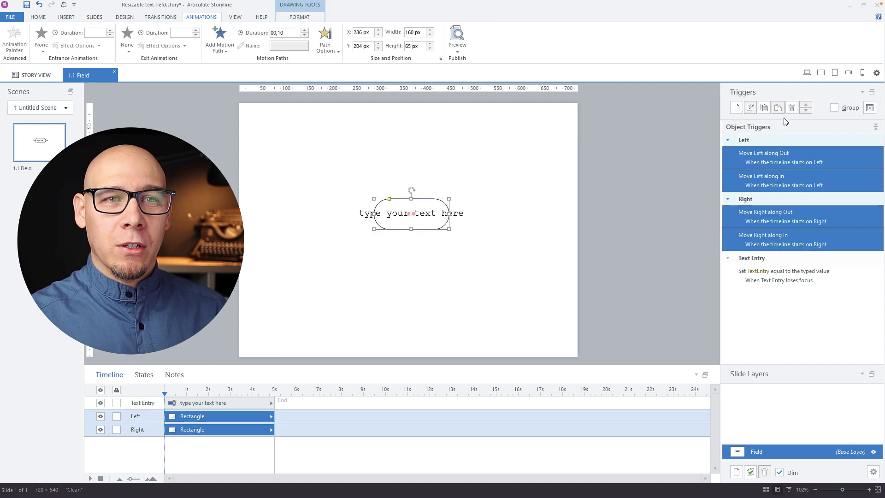
click(791, 107)
click(673, 191)
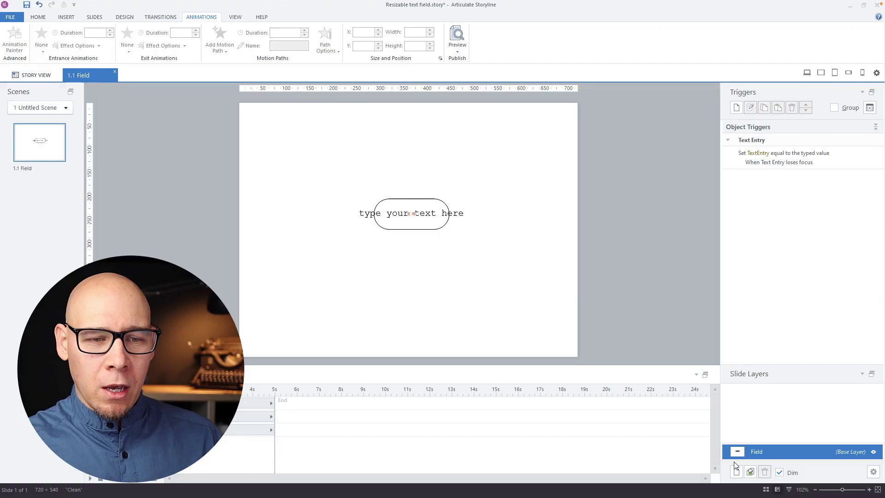
Add a new slide layer and name it Out
click(736, 471)
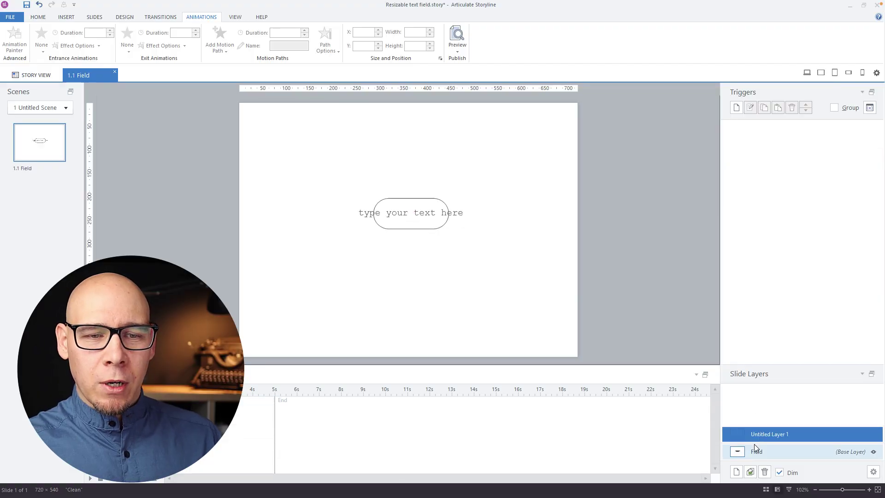
double_click(761, 437)
text(O)
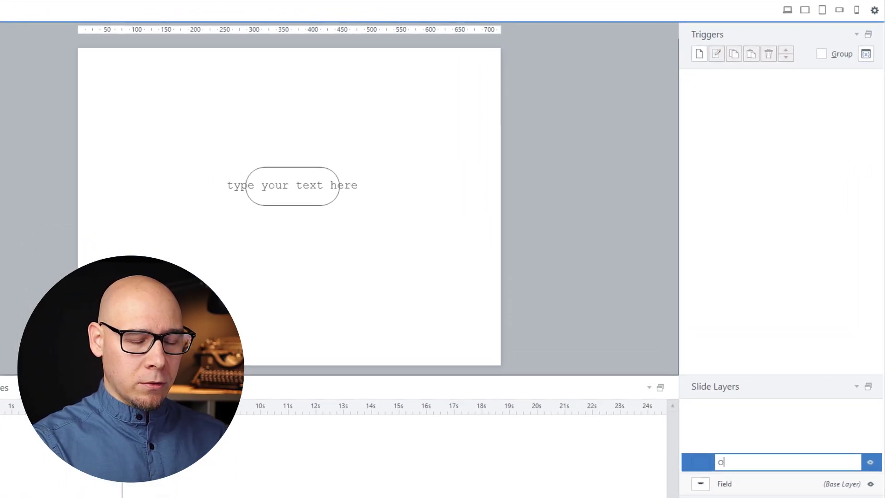
text(ut)
key(Return)
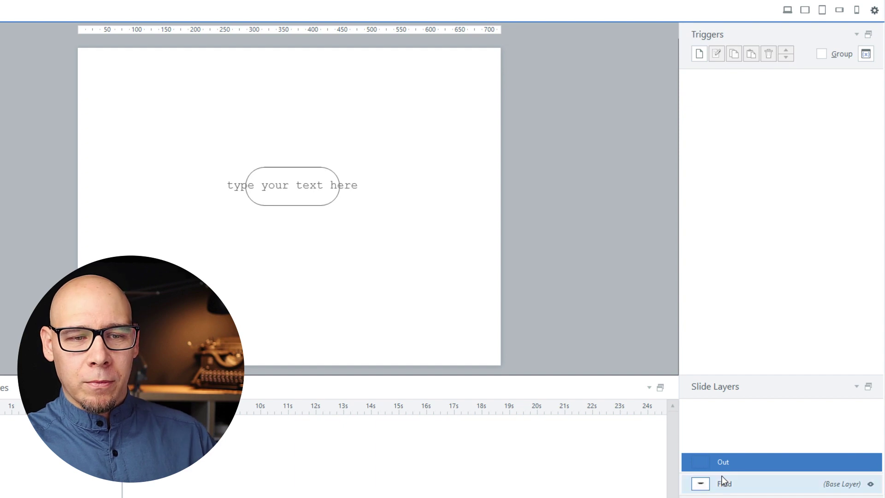
Create a trigger on the Out layer that moves Right along Out when the timeline starts on this layer
click(702, 49)
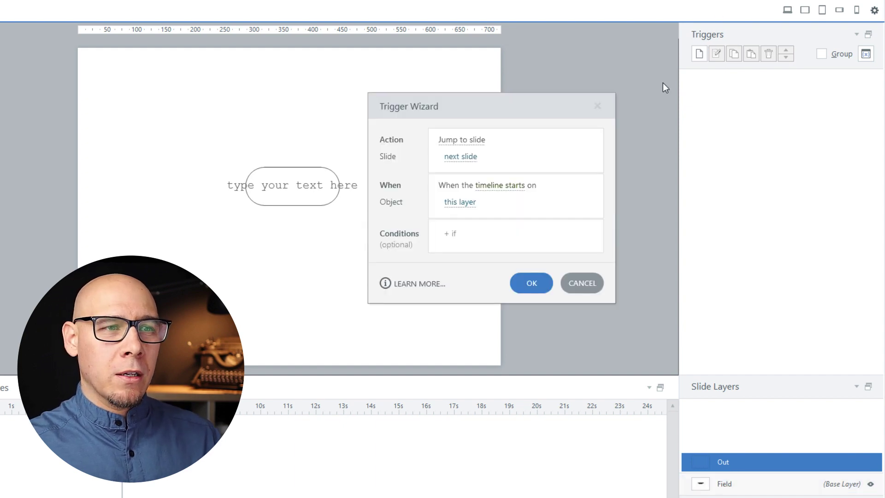
click(465, 137)
text(mo)
key(Return)
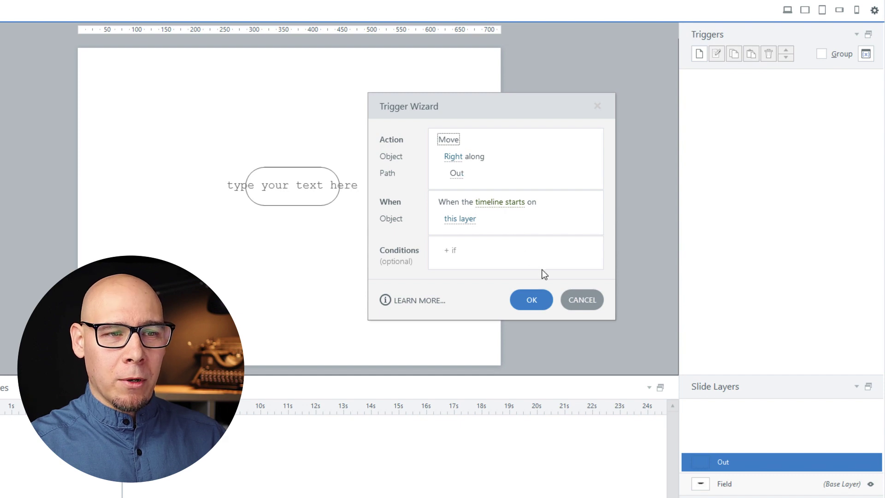
click(531, 300)
Duplicate the Out layer's Move trigger and change the copy's object to Left along Out
key(ctrl+c)
key(ctrl+v)
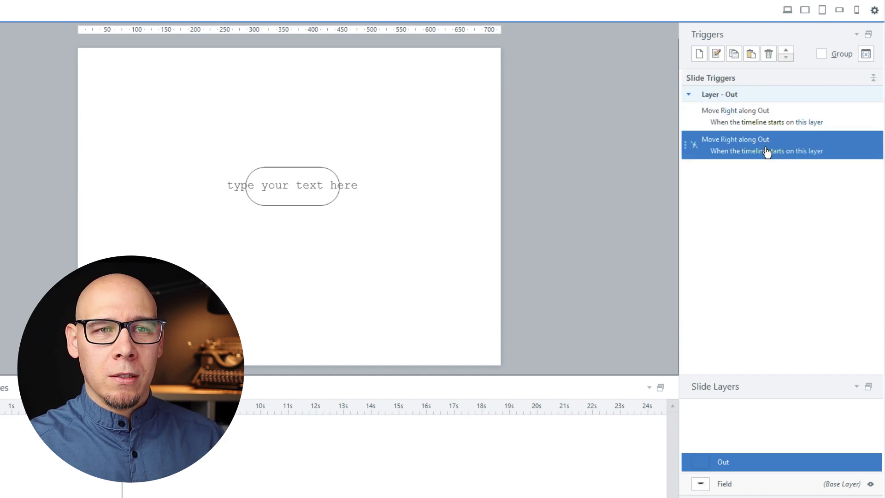
click(735, 144)
click(747, 181)
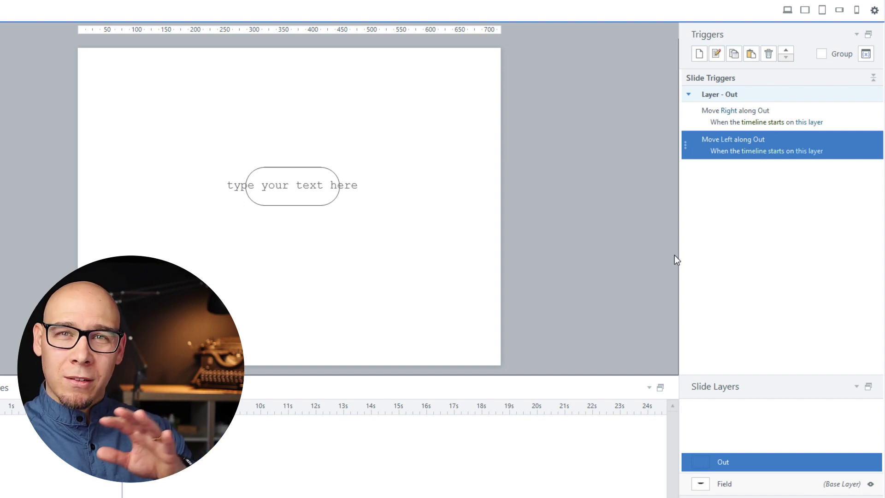
Create a base layer trigger that shows layer Out when the user presses A after clicking on this slide
click(724, 484)
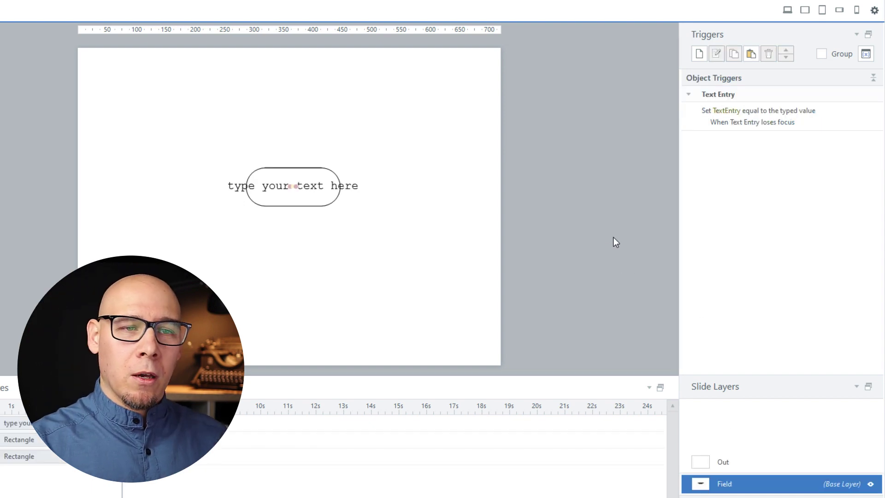
click(699, 53)
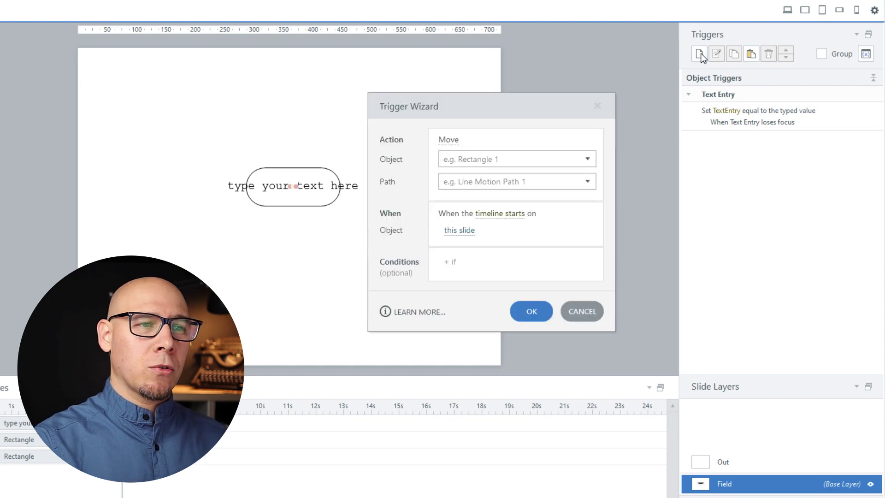
click(449, 140)
click(488, 202)
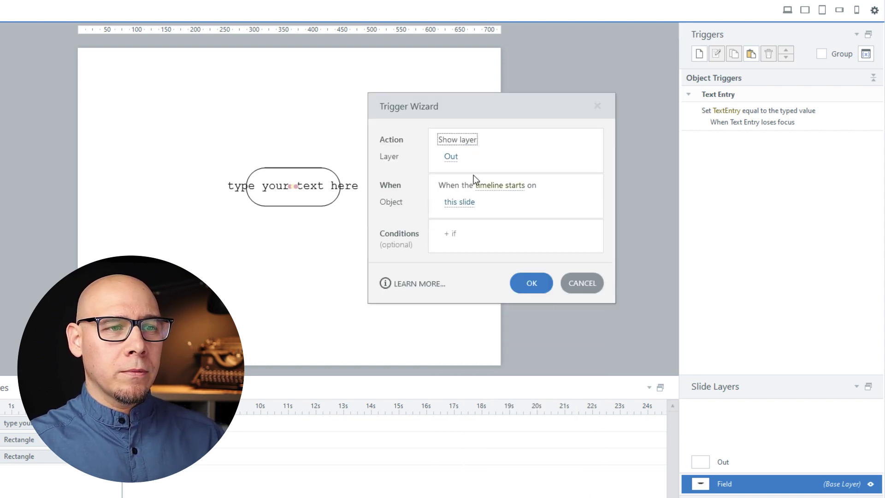
click(498, 186)
text(user)
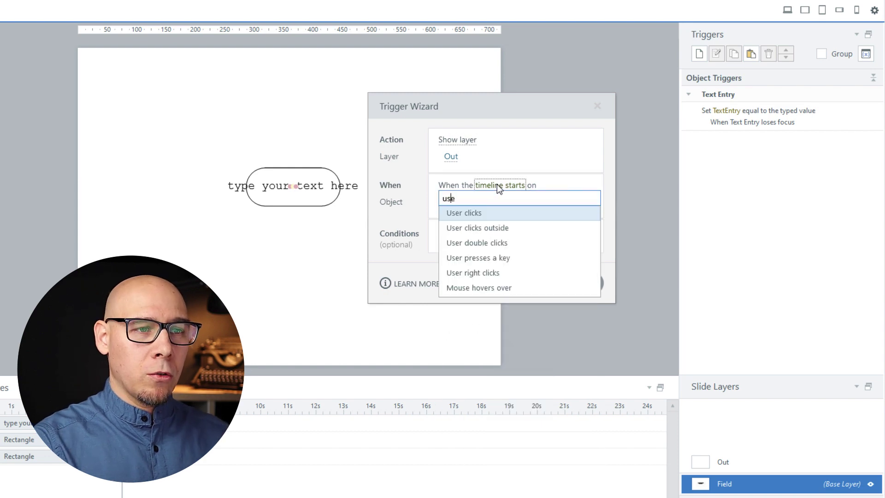
key(Down)
key(Down)
key(Down)
key(Return)
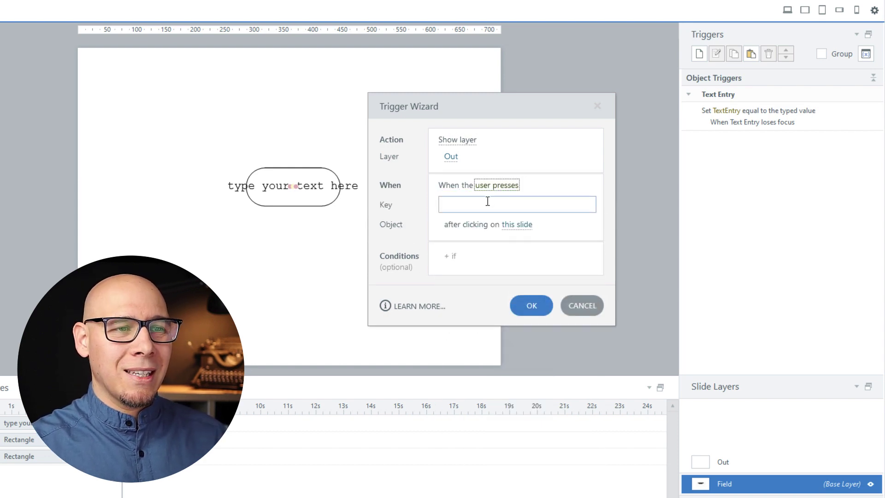
key(a)
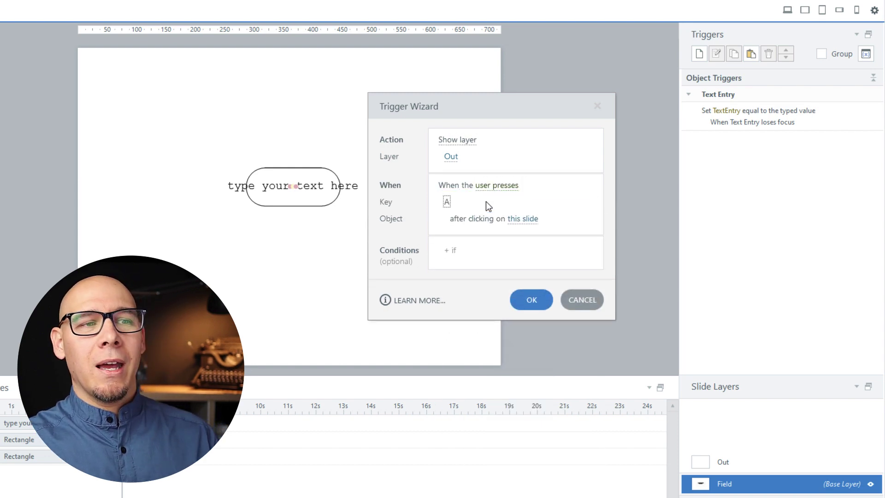
click(531, 299)
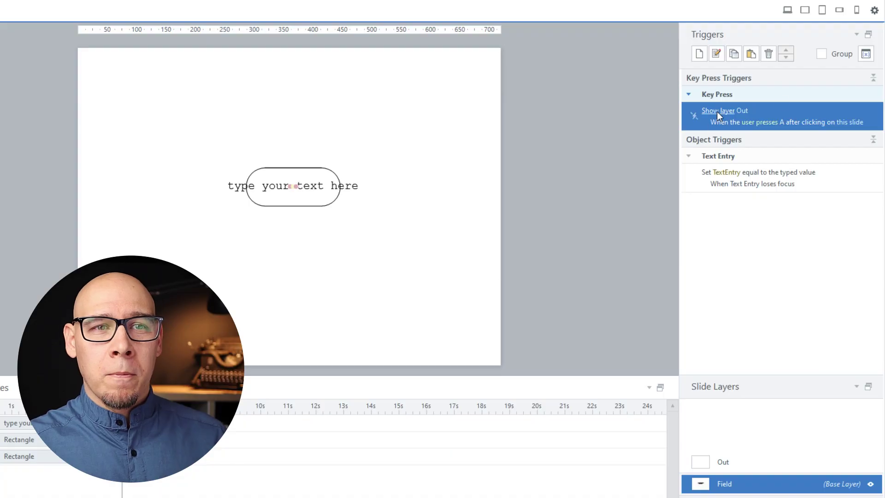
Duplicate the key press trigger that shows layer Out and set the copy's key to B
key(ctrl+v)
click(782, 150)
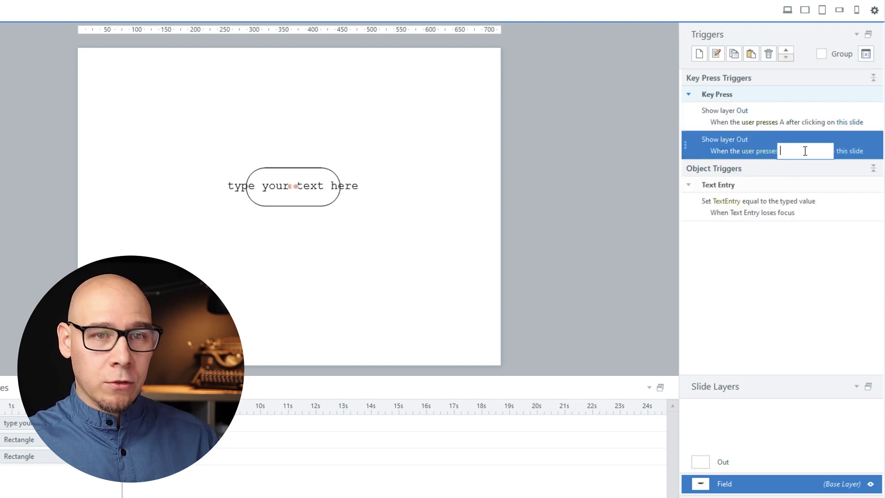
key(Return)
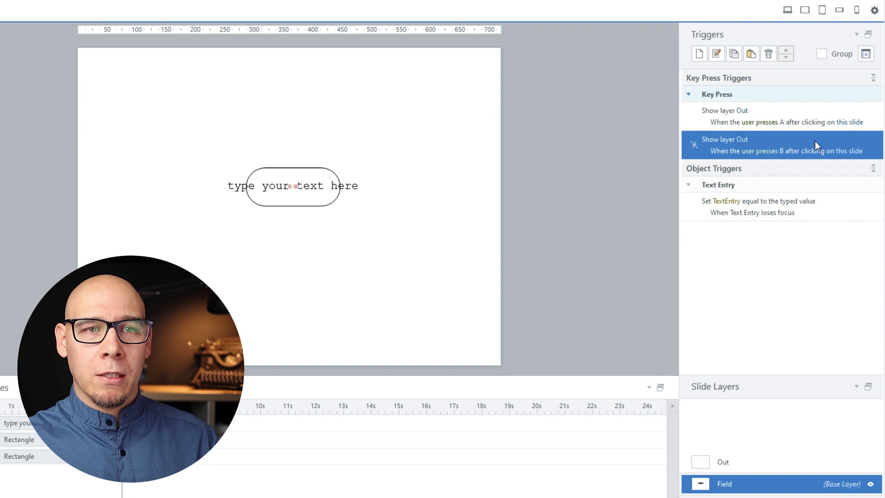
Add another copy of the show layer Out trigger and assign the keys C and B to the two copies
click(797, 170)
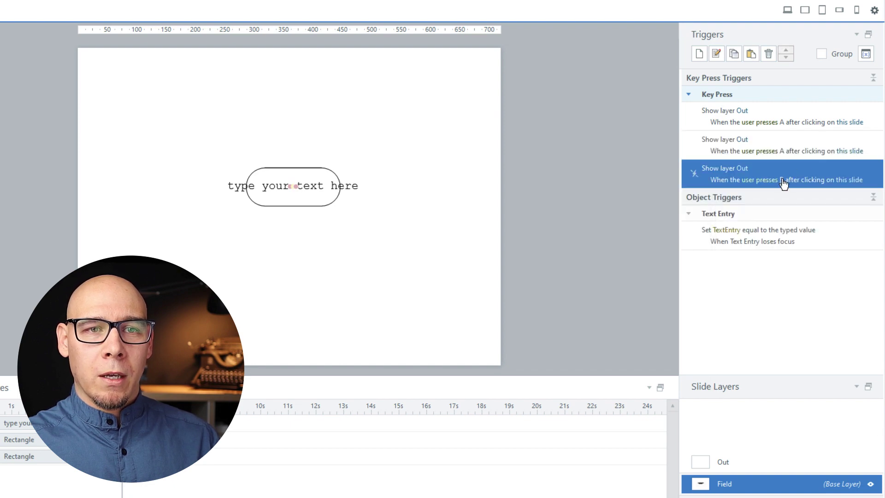
click(781, 179)
key(c)
key(Return)
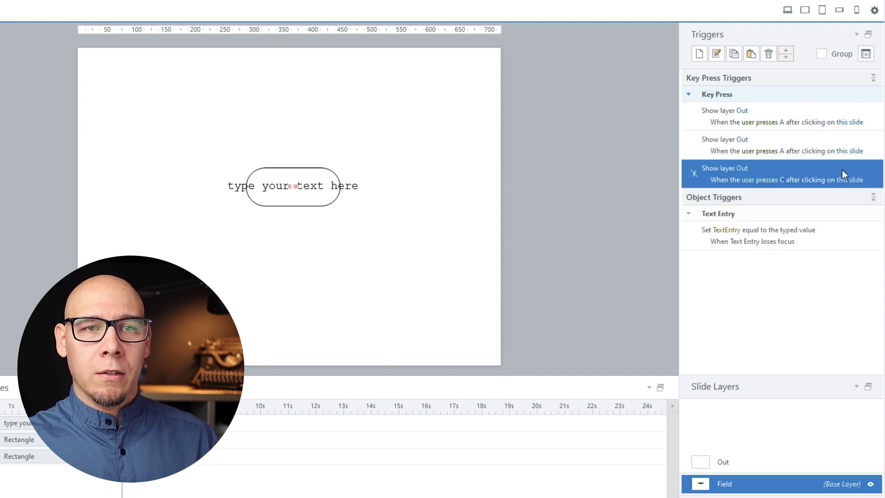
click(782, 151)
key(Return)
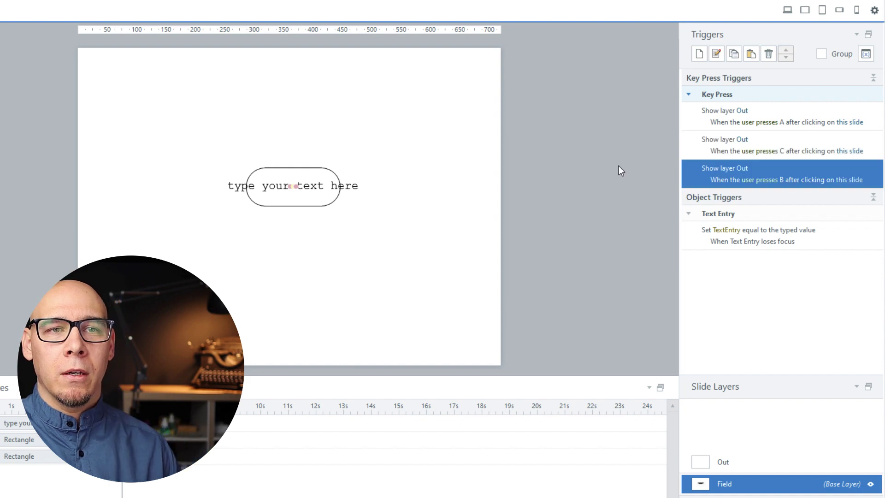
click(863, 147)
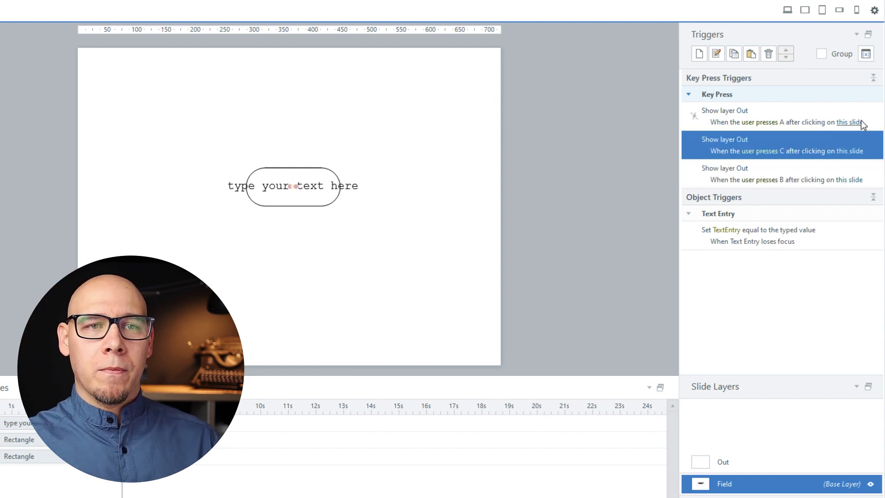
Preview the slide and test the rounded text field by entering the letter a several times in a row
click(860, 120)
click(861, 145)
click(868, 170)
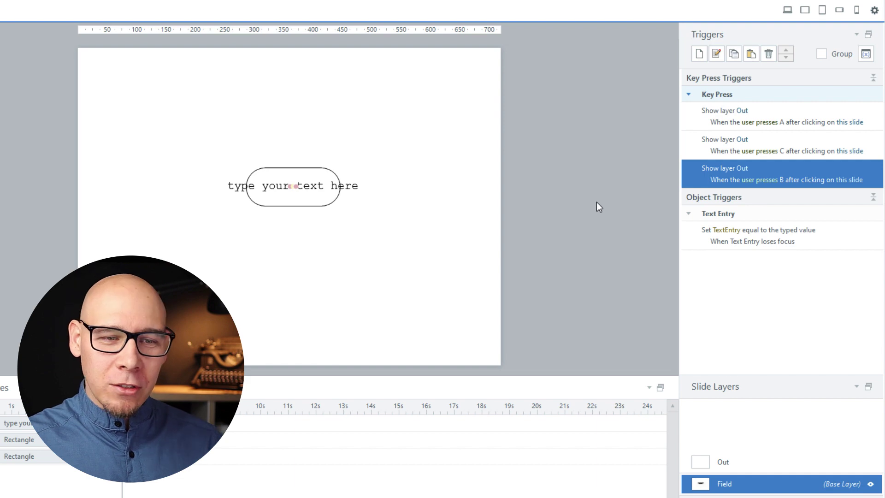
key(F12)
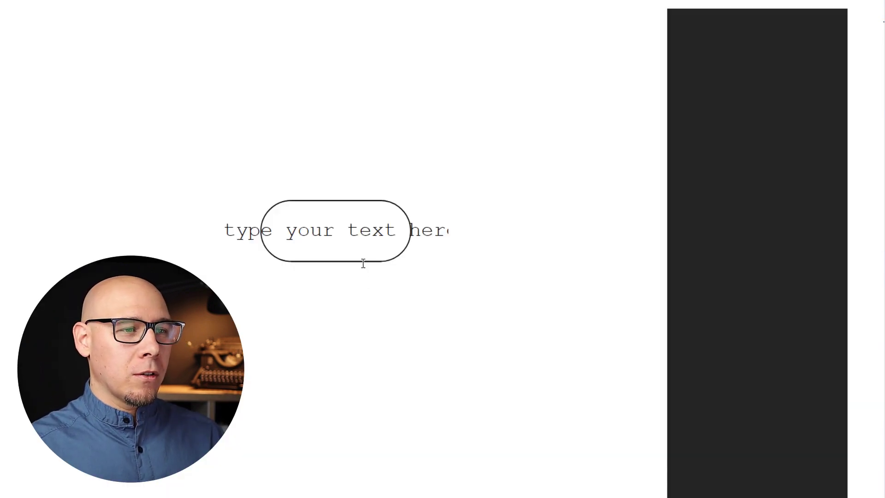
click(352, 243)
text(a)
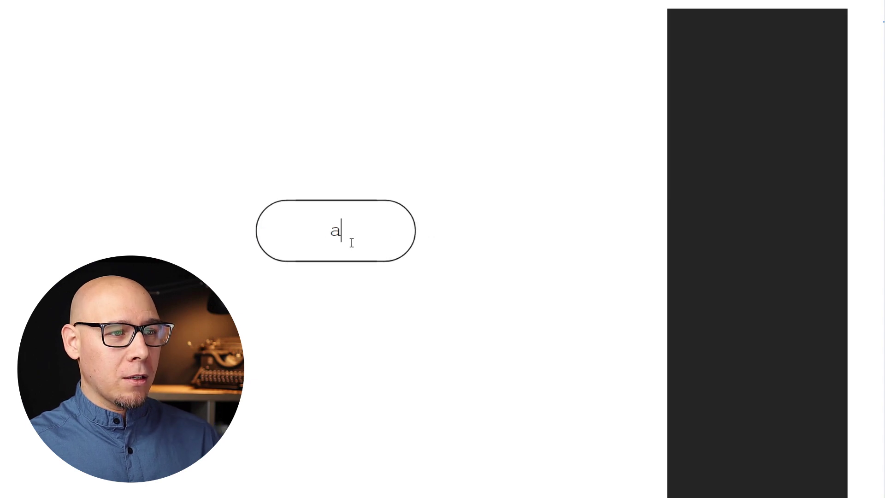
text(aaaaa)
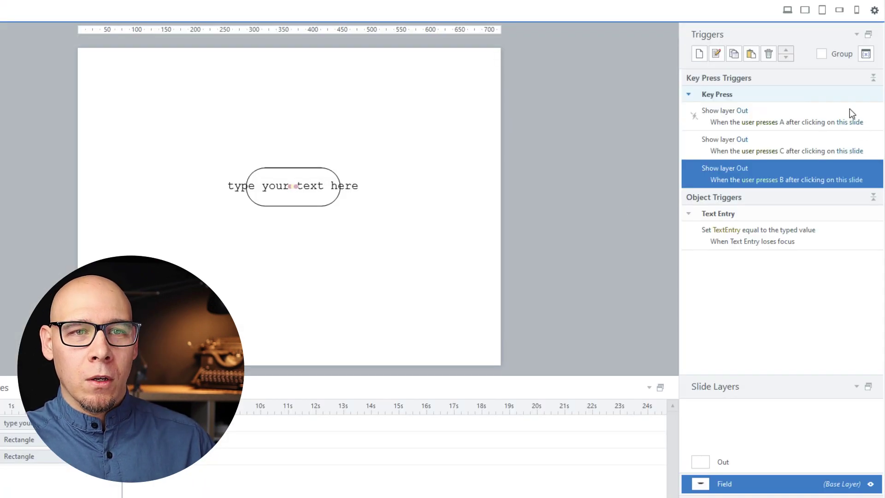
Add a trigger to the Out layer that hides this layer when the timeline starts on this layer
click(725, 464)
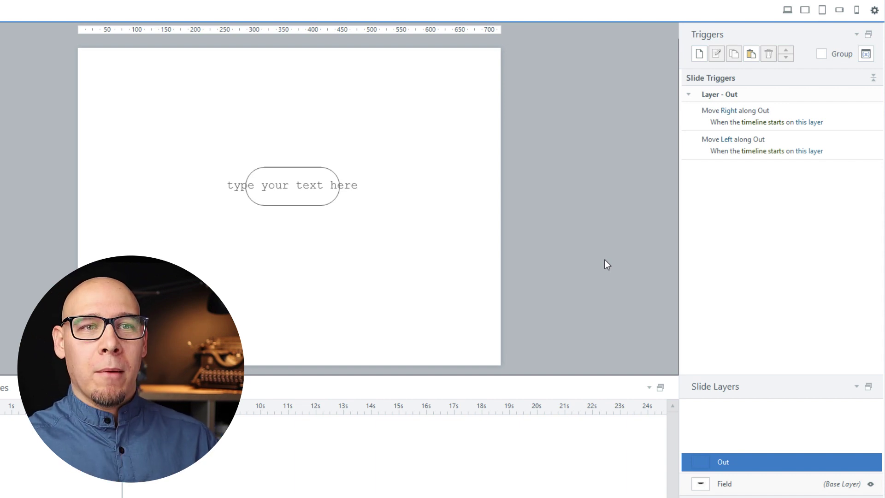
click(846, 113)
click(842, 139)
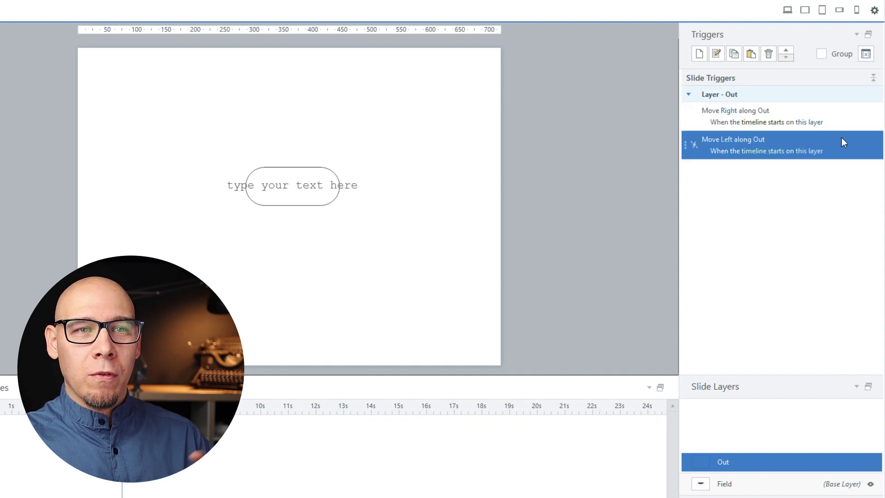
click(842, 115)
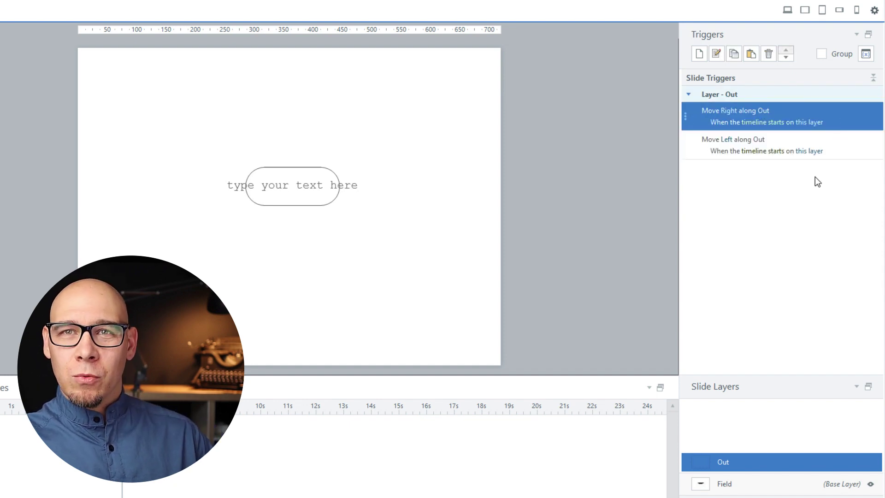
click(699, 52)
text(how layer)
key(Return)
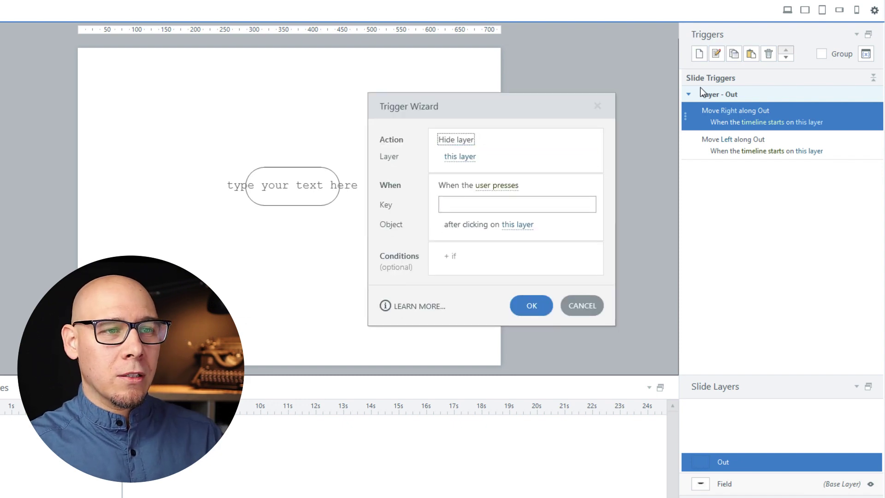
click(515, 183)
text(time)
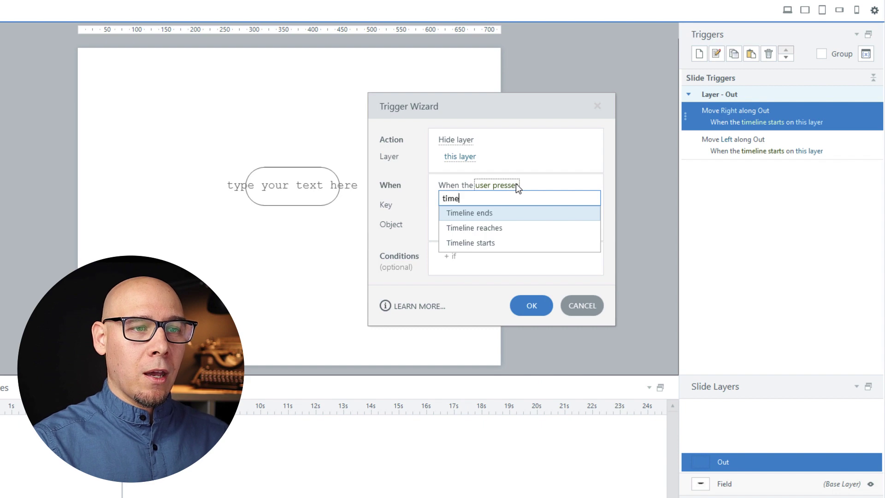
key(Down)
key(Down)
key(Return)
key(Return)
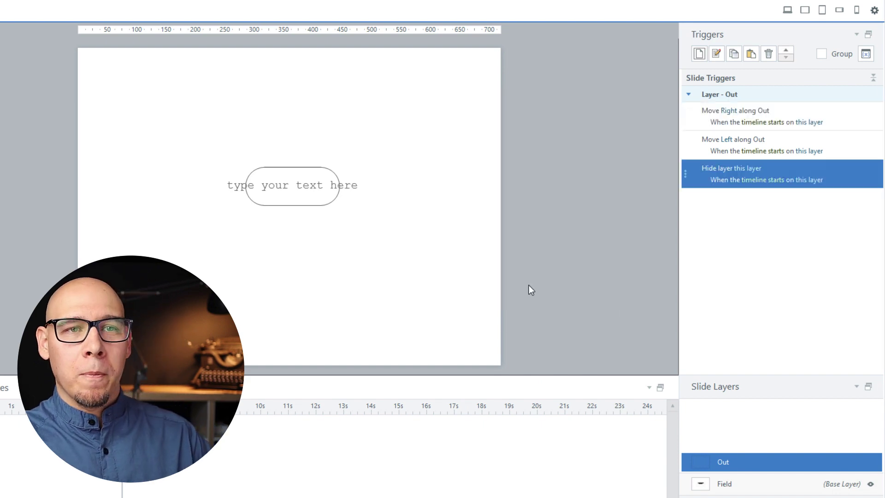
click(860, 116)
click(846, 145)
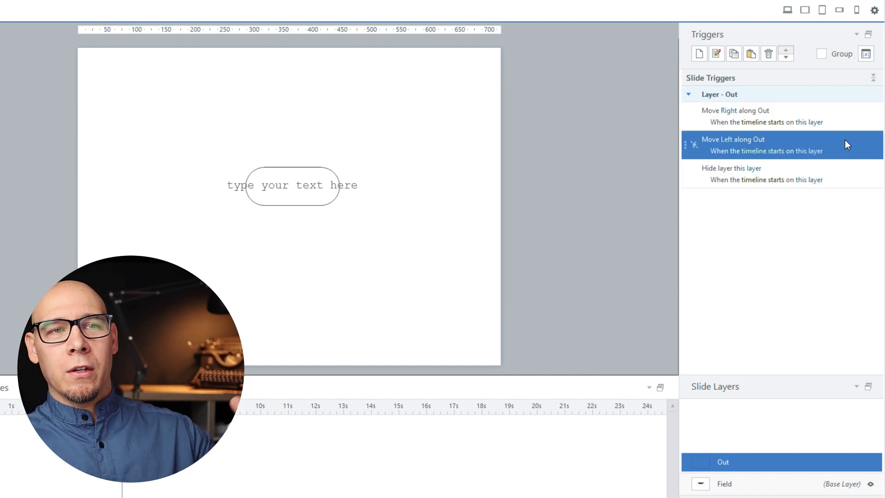
click(842, 172)
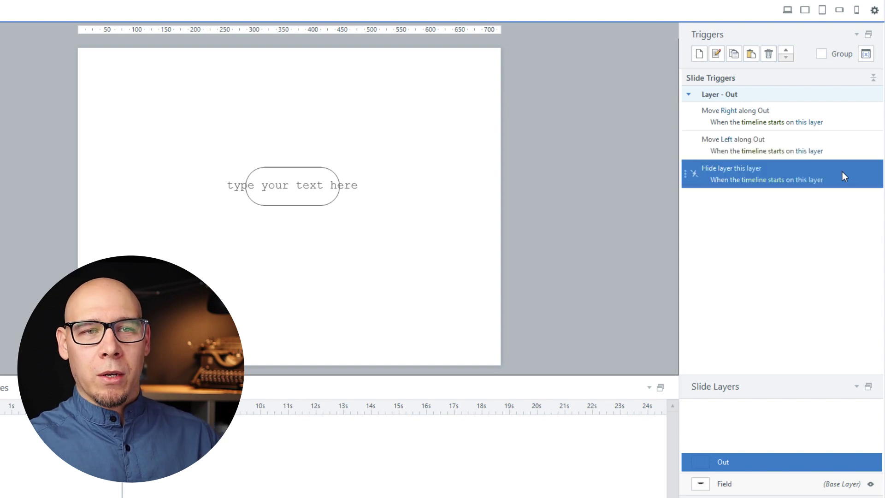
Create a project variable named count of type Number with a default value of 0
click(866, 54)
drag(799, 203, 341, 106)
click(465, 121)
text(count)
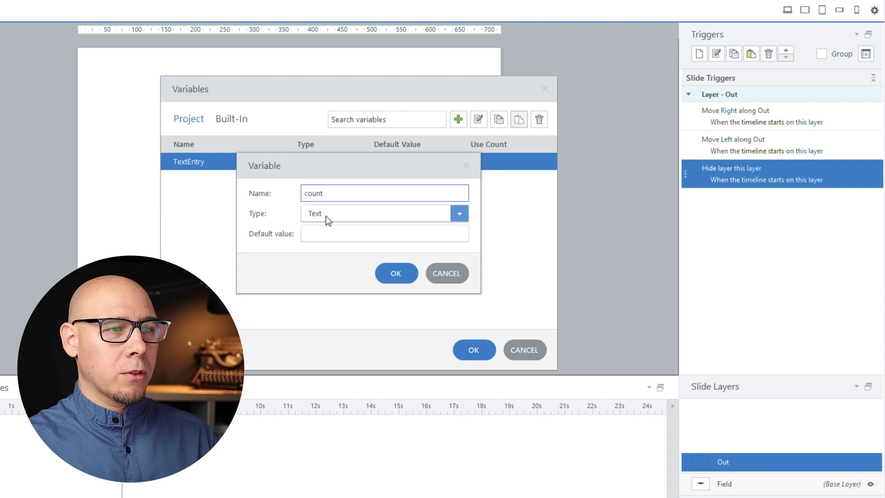
click(325, 216)
click(324, 256)
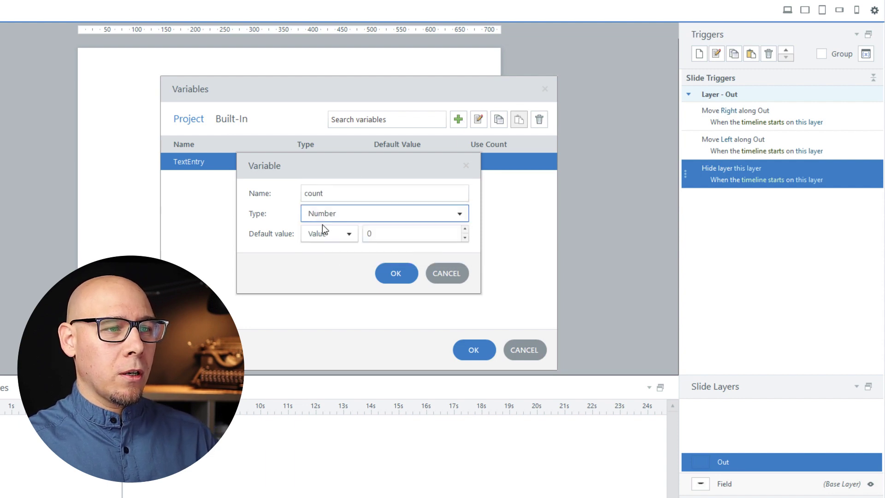
click(393, 272)
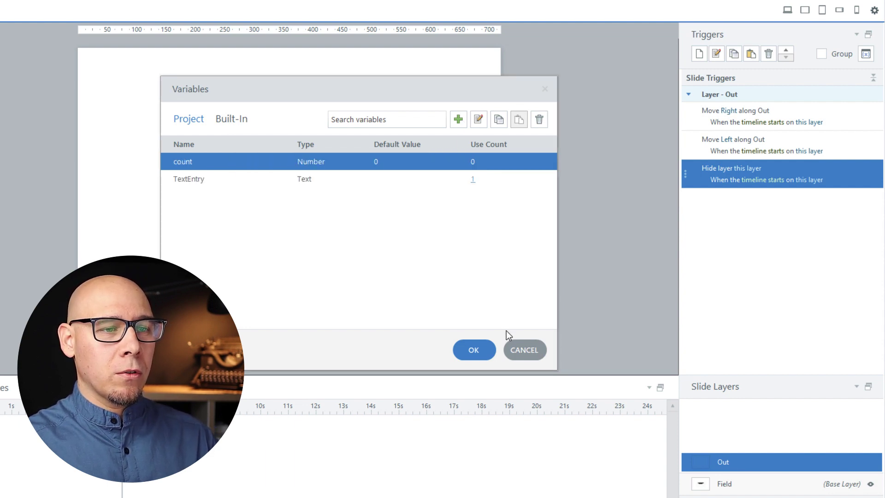
click(474, 350)
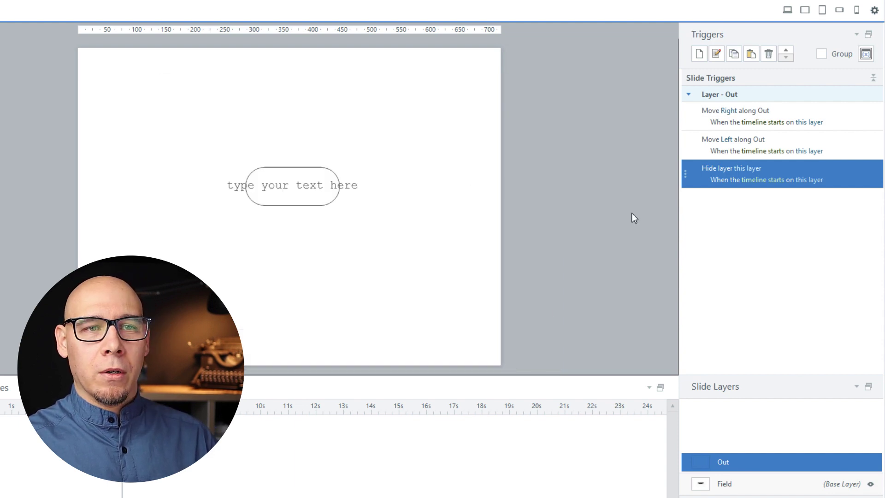
Add an Out layer trigger that adds 1 to count when the timeline starts on this layer, and place it first among the layer's triggers
click(698, 53)
text(adju)
key(Return)
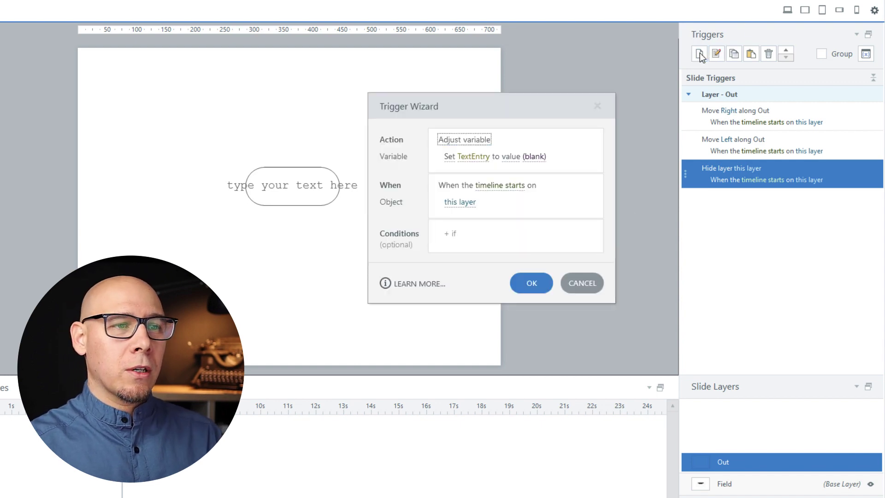
click(471, 156)
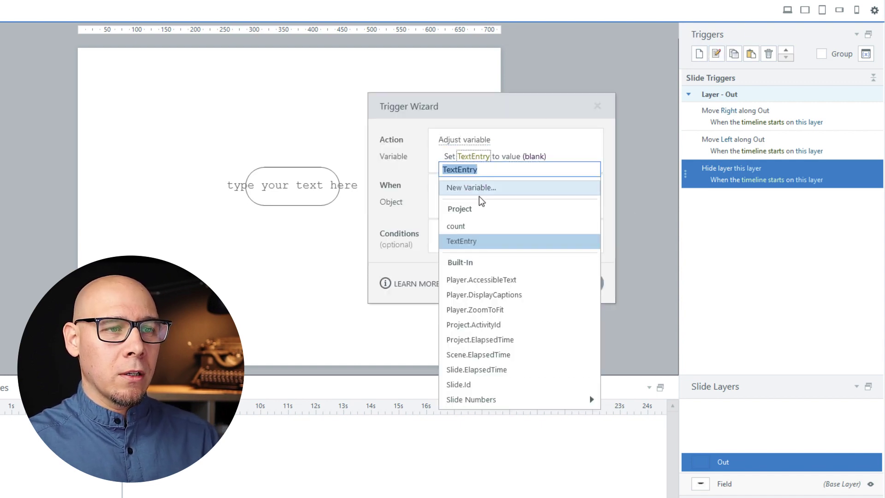
click(475, 226)
click(449, 157)
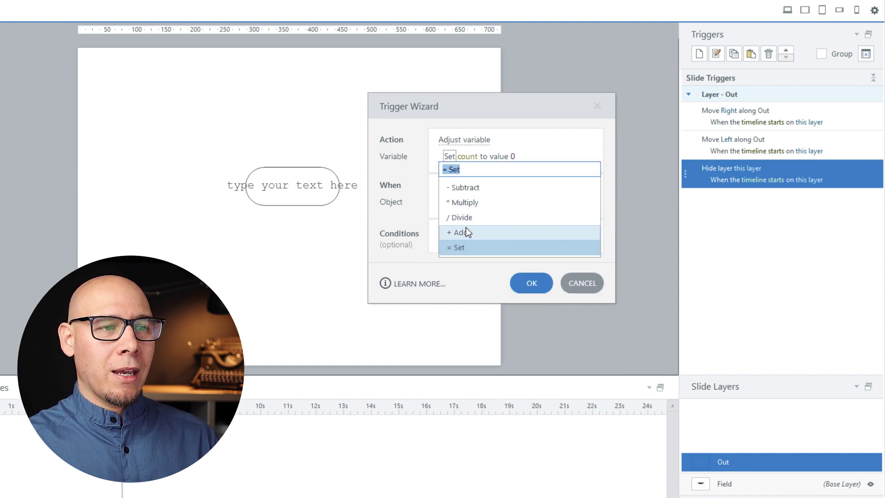
click(465, 228)
click(483, 157)
click(535, 120)
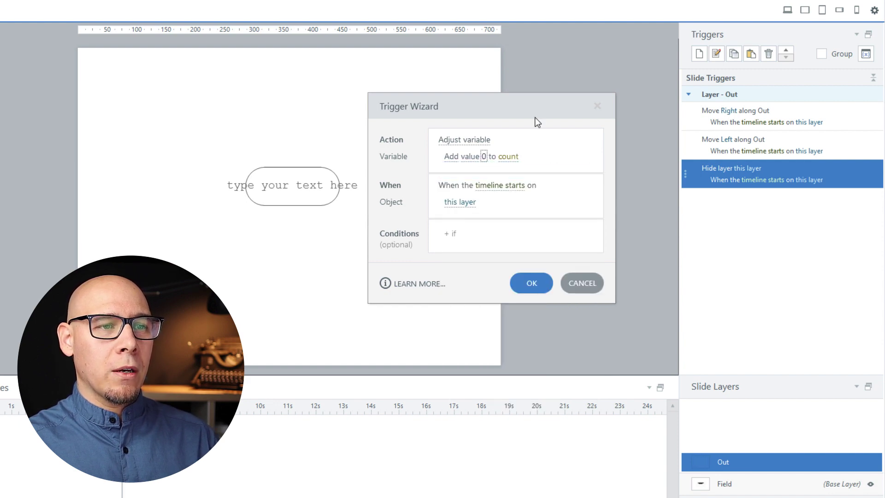
click(543, 278)
drag(839, 207, 823, 111)
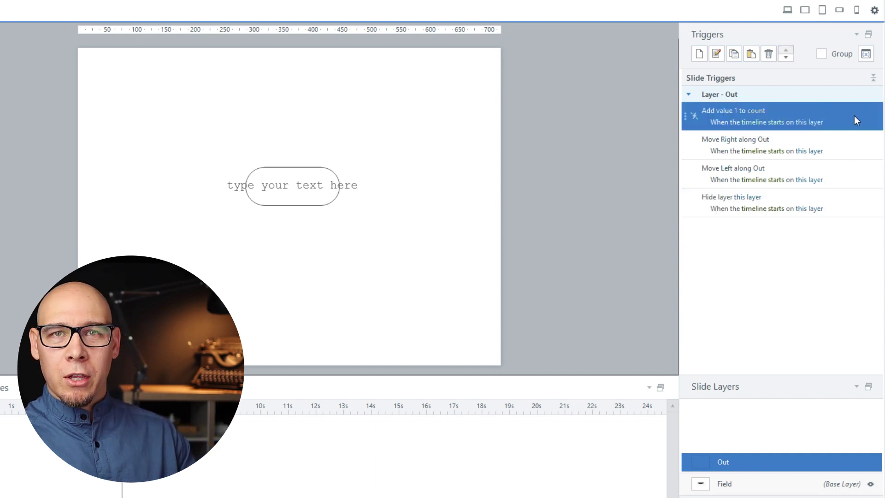
click(849, 144)
click(843, 170)
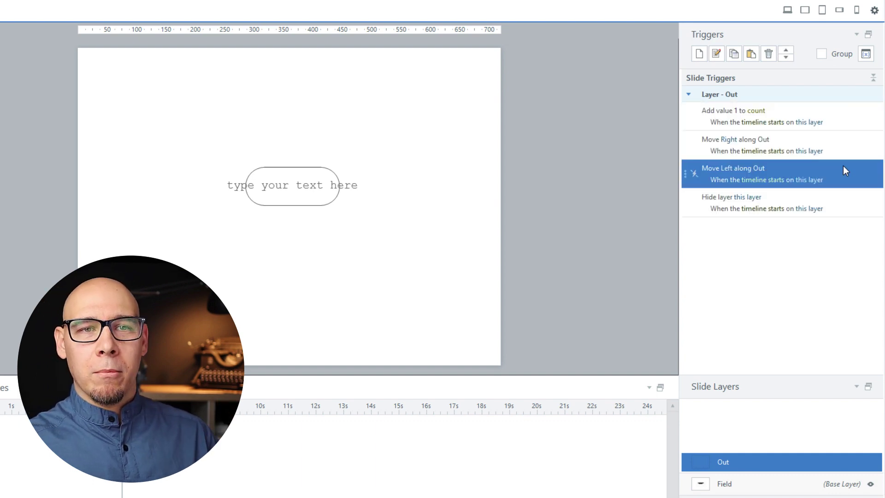
click(847, 198)
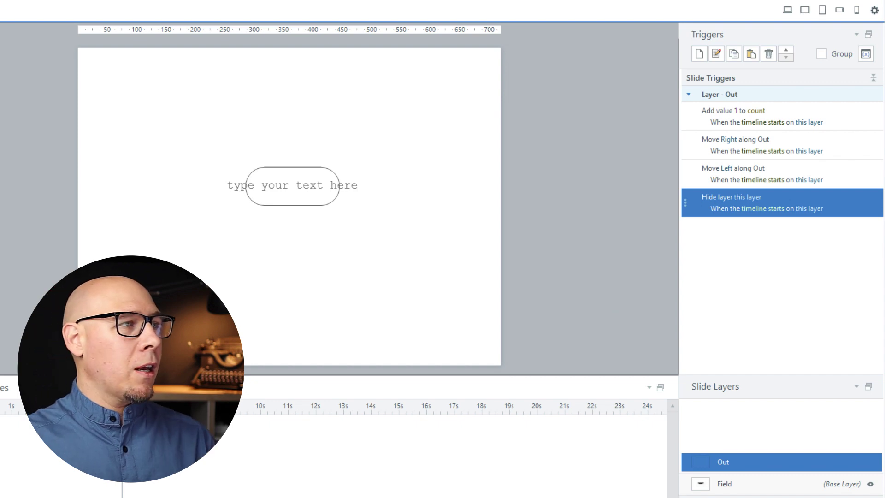
Insert a text box above the text field on the Out layer containing the variable reference %count%
click(248, 118)
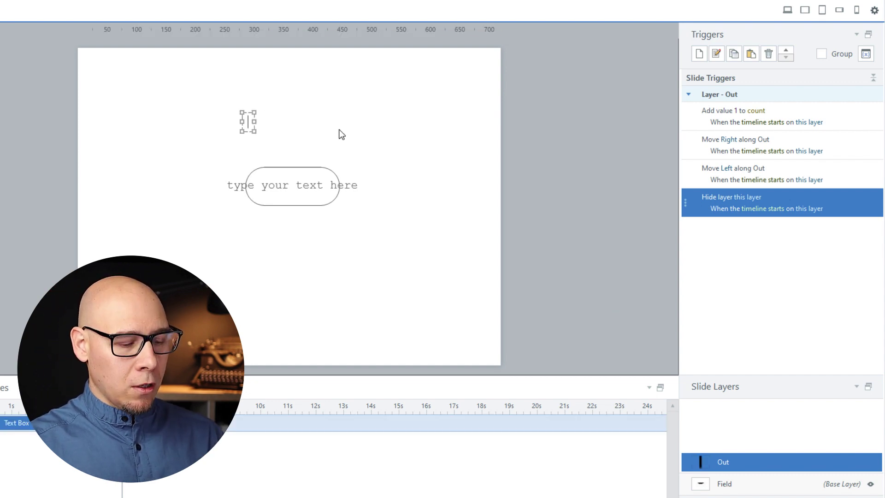
text(%)
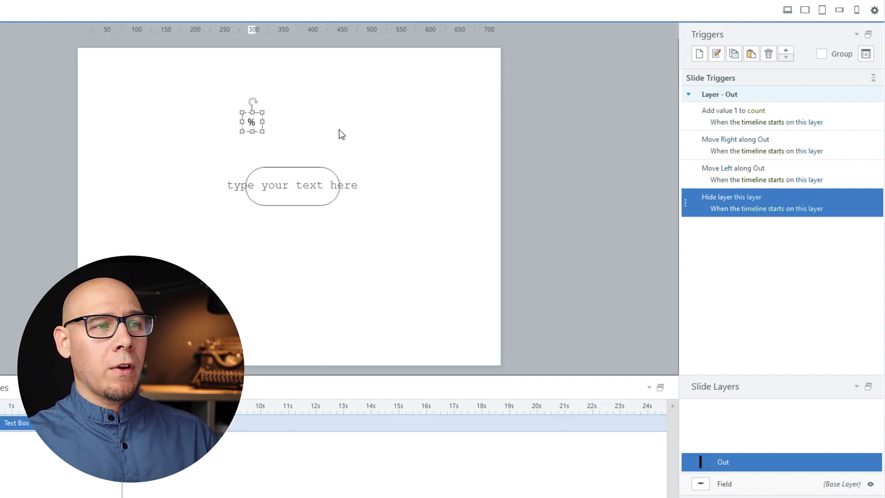
text(count)
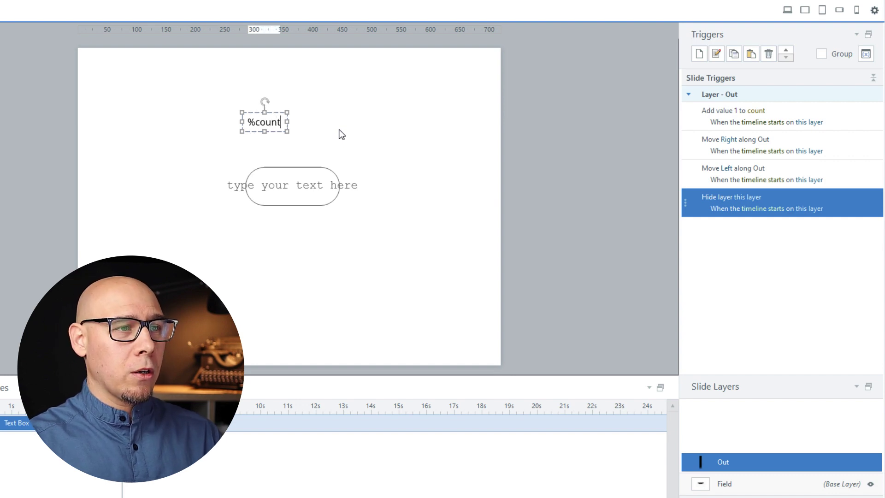
text(%)
Preview the slide and enter a run of the letter a to test the counter placed on the Out layer
key(ctrl+F12)
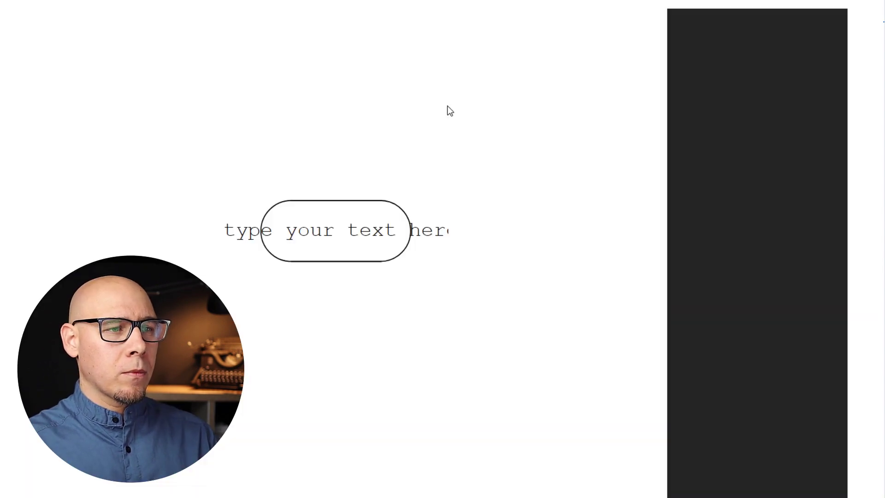
text(aaa)
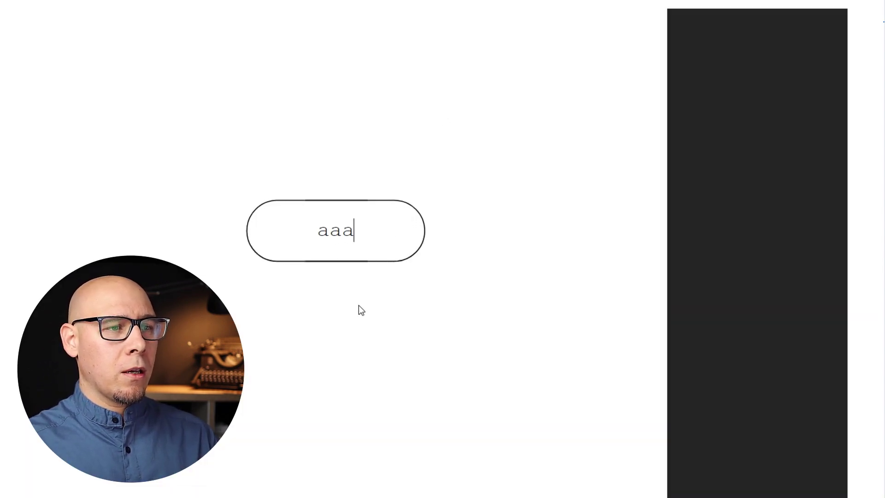
text(aaaa)
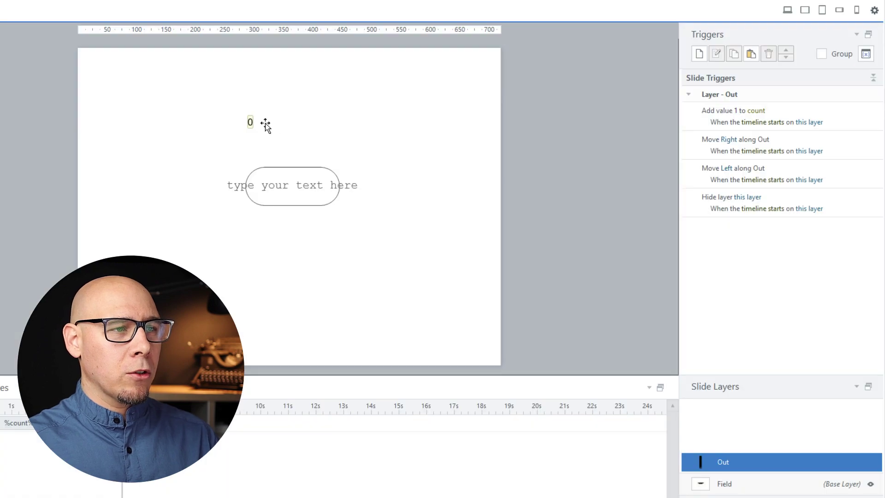
Move the %count% text box from the Out layer to the Field base layer, keeping it above the text field
click(265, 124)
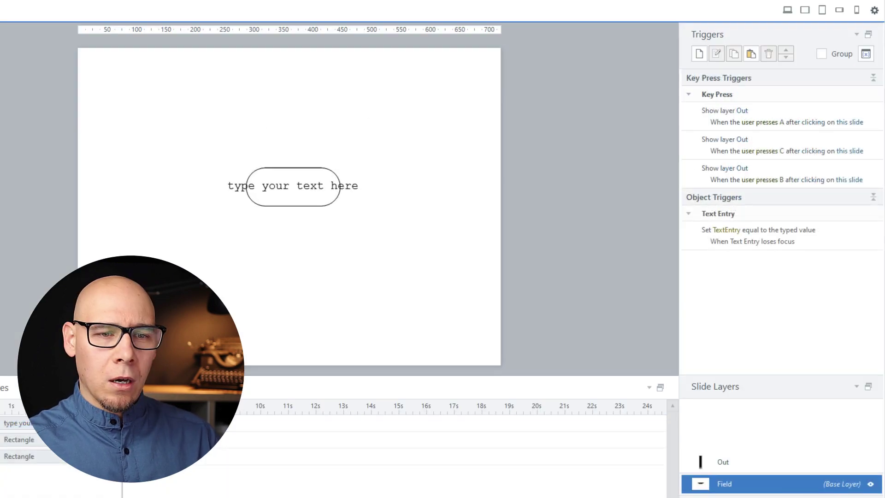
click(746, 462)
drag(187, 53, 265, 141)
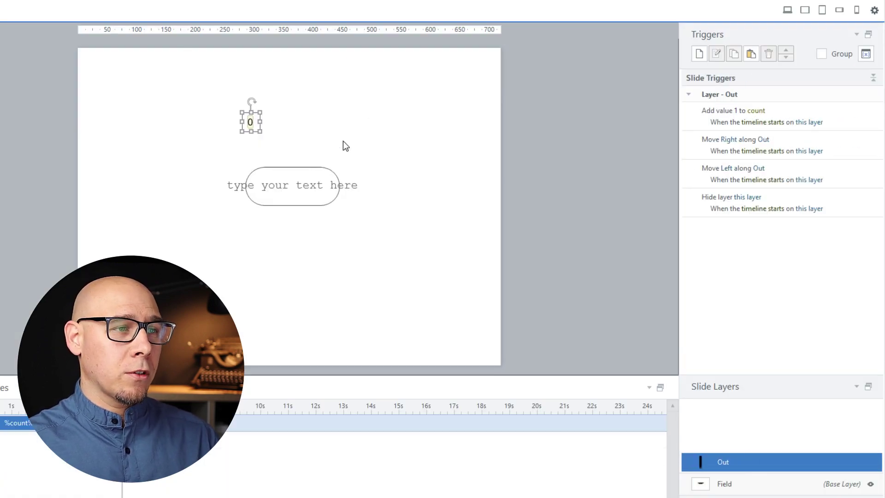
click(737, 484)
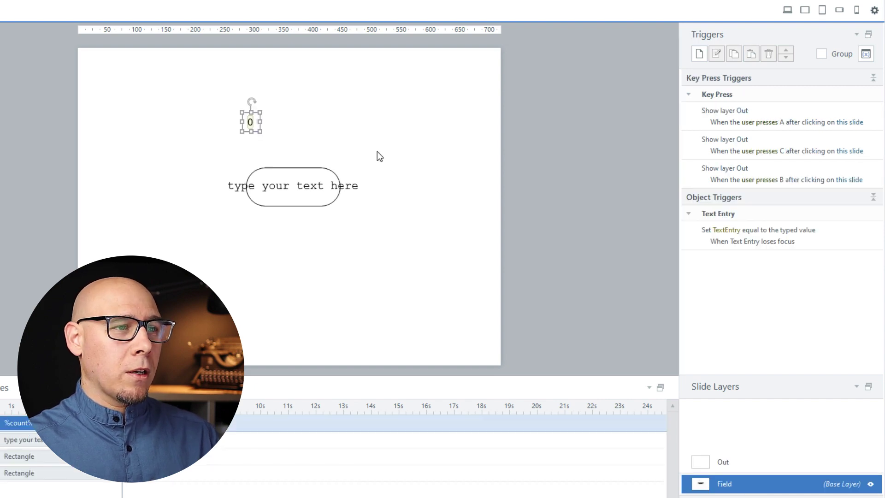
Preview the slide again and enter eleven a letters to test the base layer counter and the widening field outline
key(ctrl+F12)
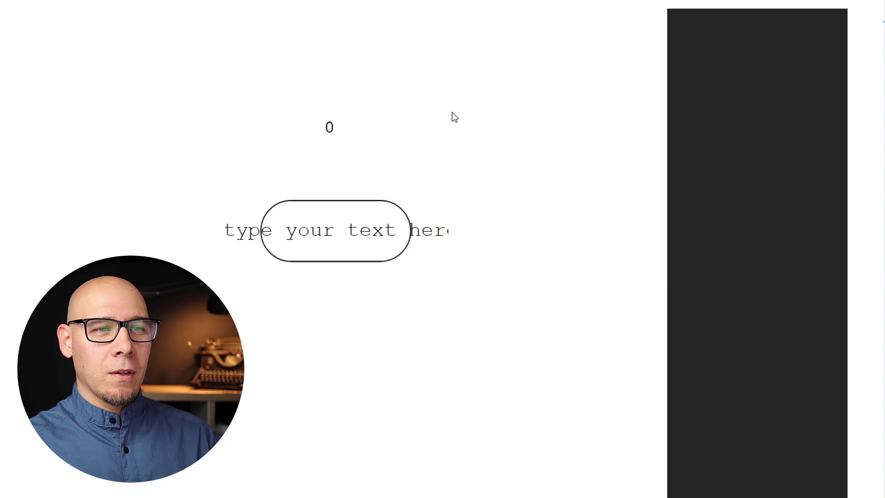
click(335, 230)
text(aaa)
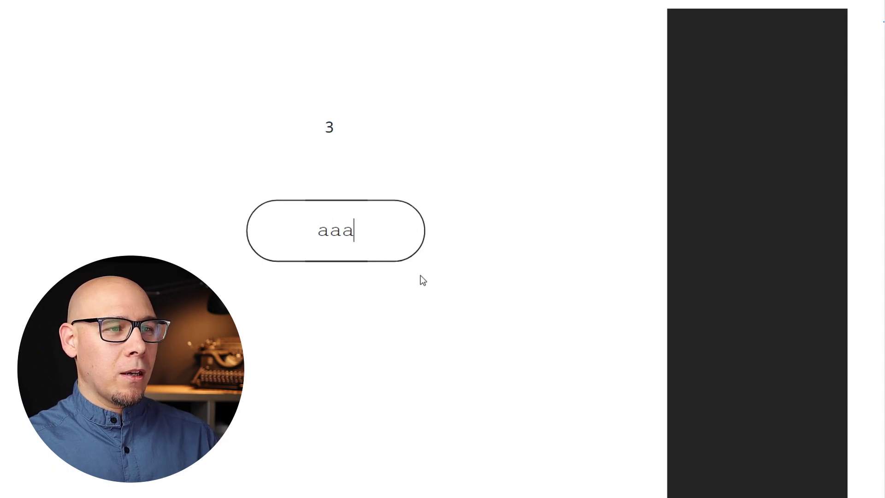
text(aaaaaaaa)
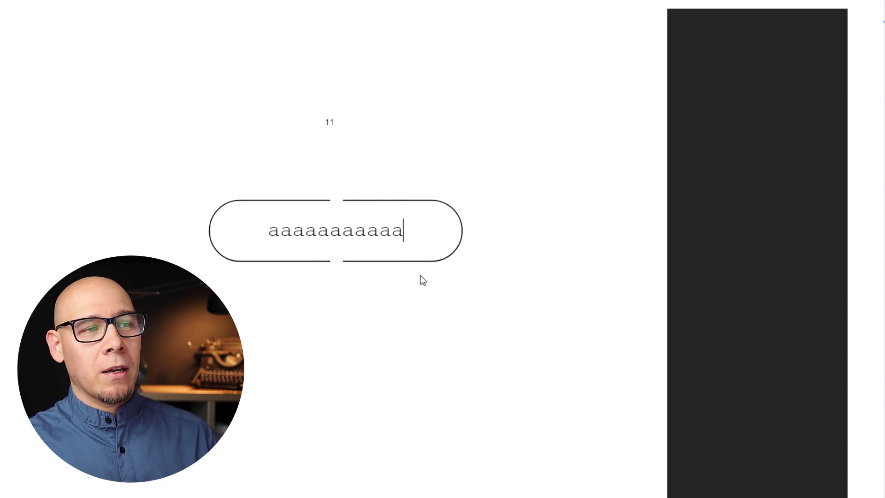
Enter seventeen more a letters in the previewed text field to test the widening outline, and return to the slide with nothing selected
text(aaaaaaaaaaaaa)
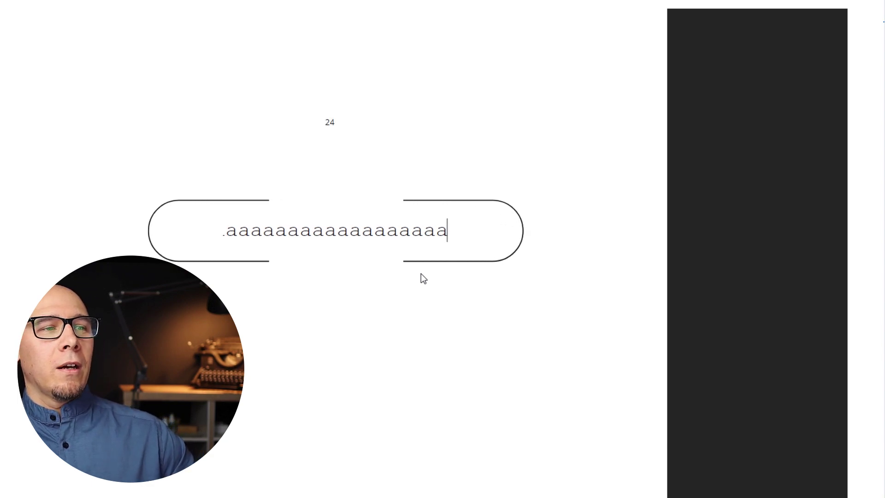
text(aaaa)
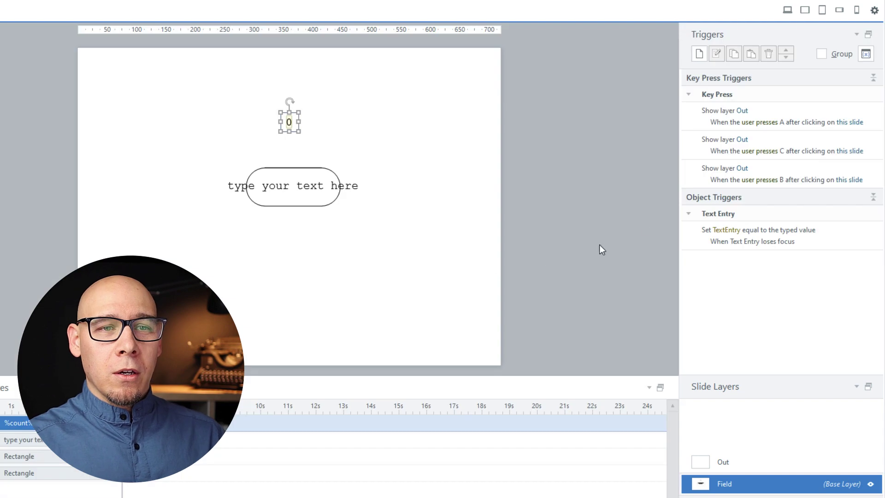
click(582, 158)
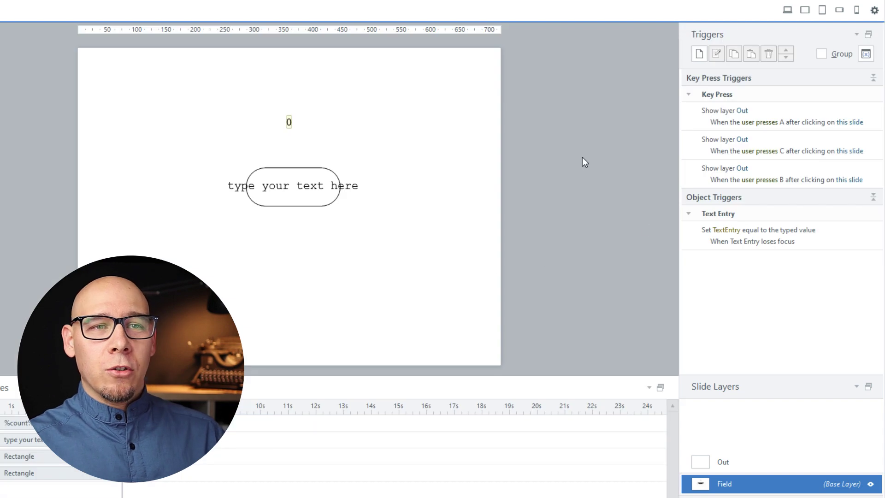
Duplicate the Out layer and rename the copy In
click(694, 463)
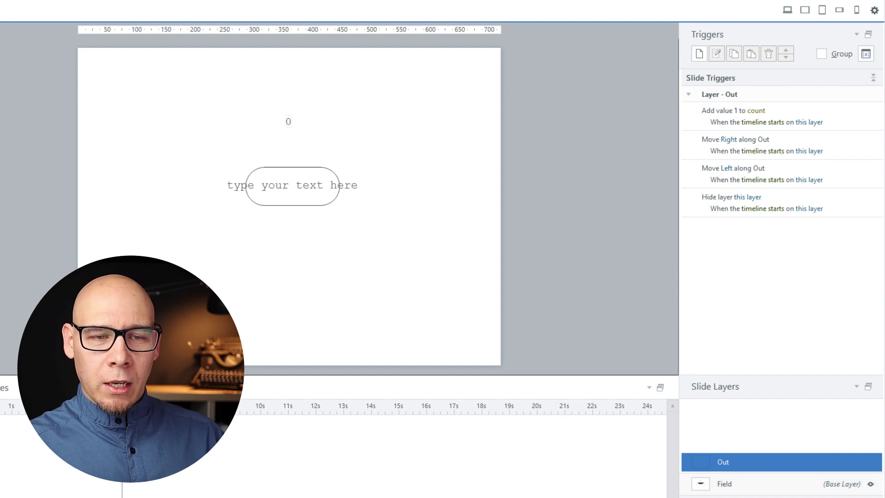
key(ctrl+d)
double_click(728, 444)
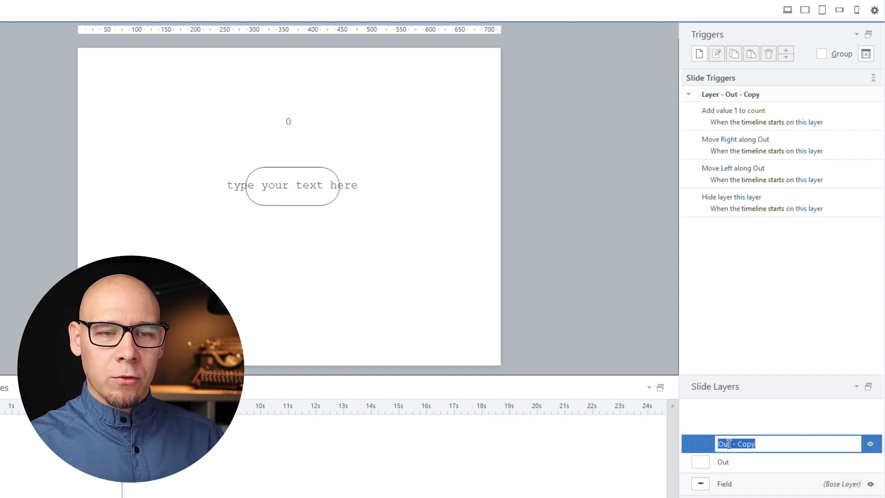
text(In)
key(Return)
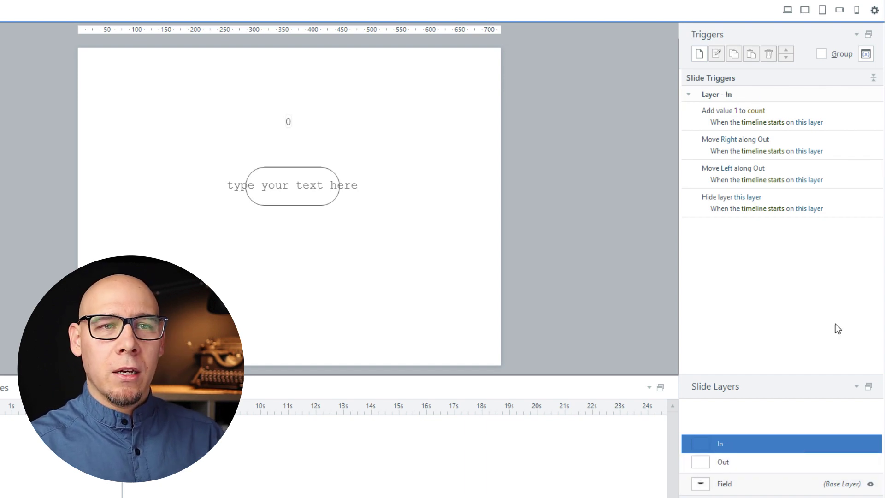
Change the In layer's count trigger to subtract 1 and place it below the two move triggers
click(714, 113)
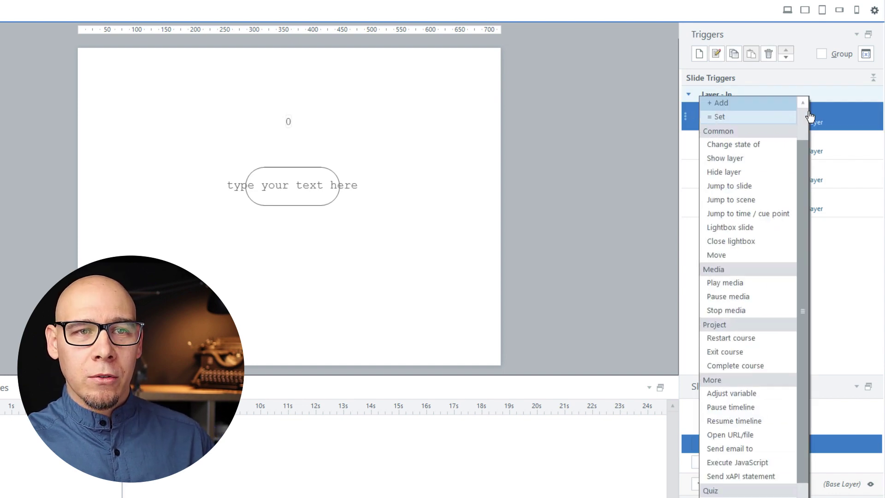
scroll(808, 117, up, 1)
click(756, 105)
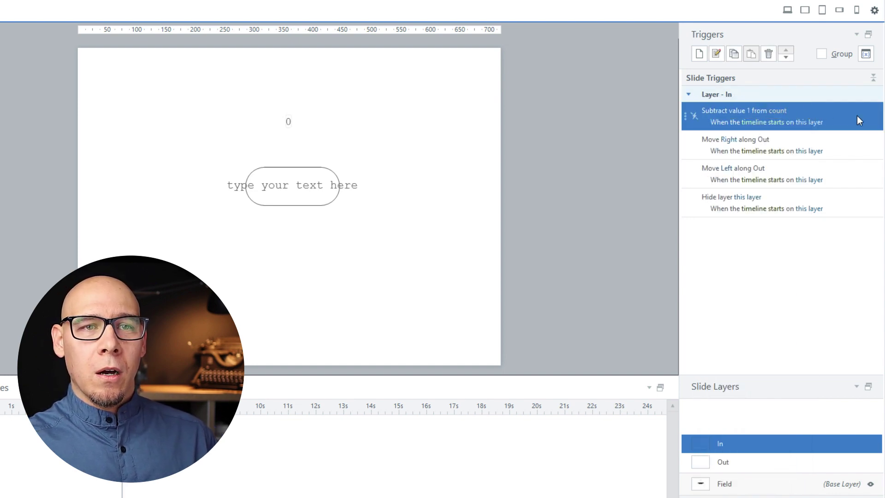
click(787, 58)
click(787, 57)
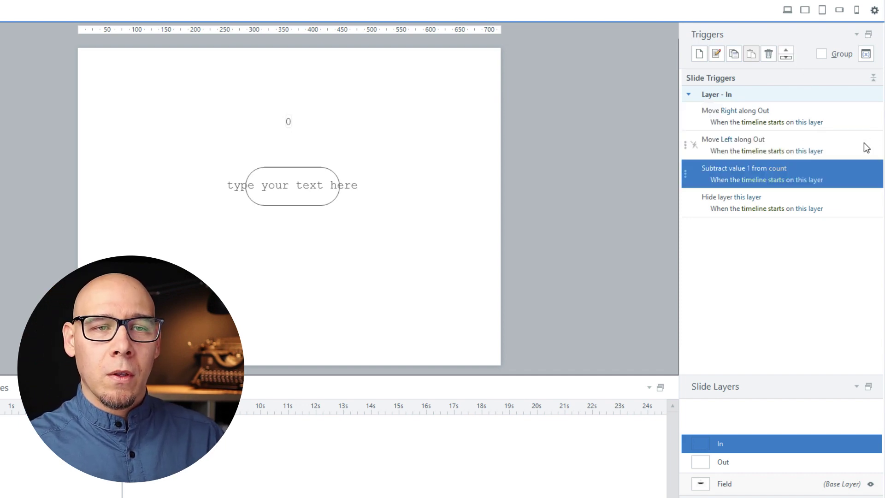
Set the In layer's Right and Left move triggers to follow the In motion paths
click(835, 121)
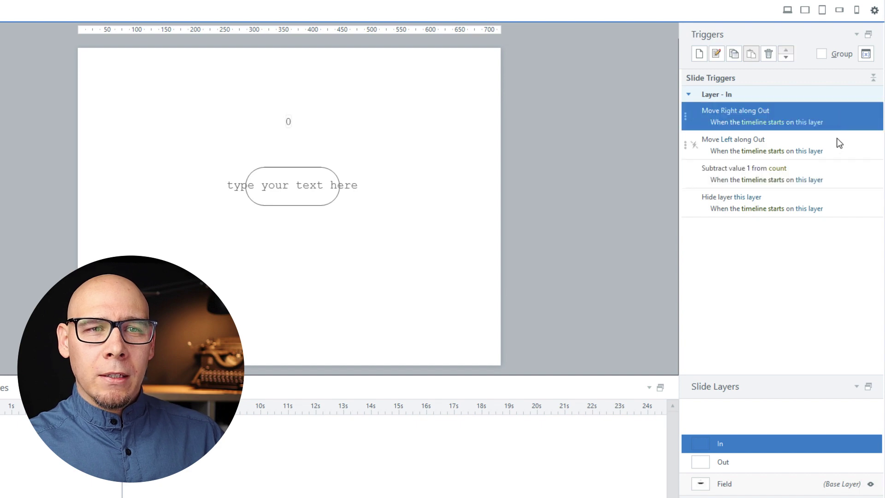
click(836, 142)
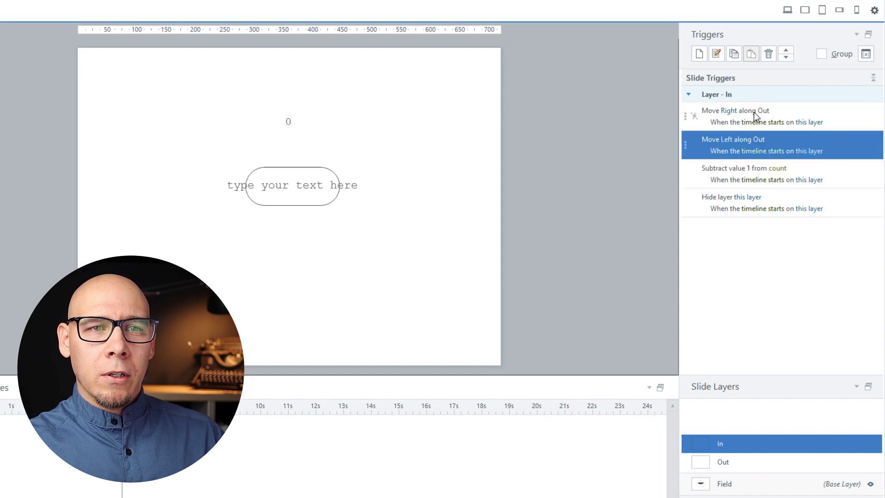
click(766, 112)
click(783, 153)
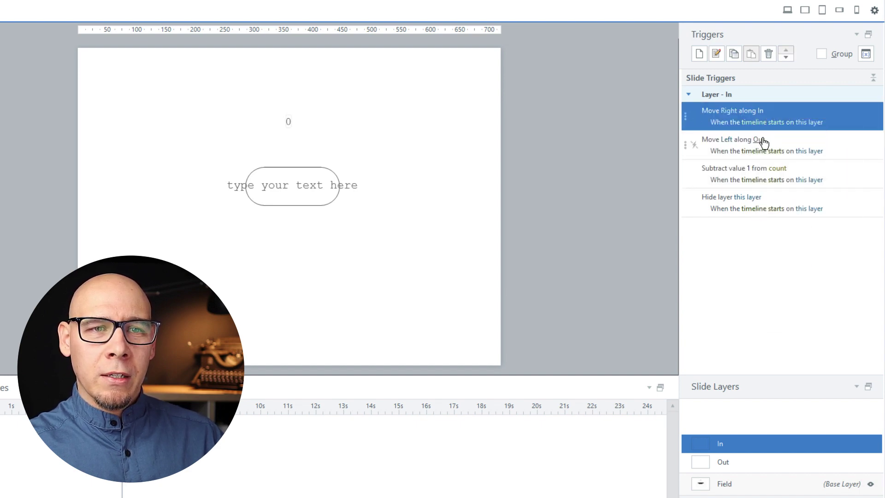
click(760, 140)
click(773, 184)
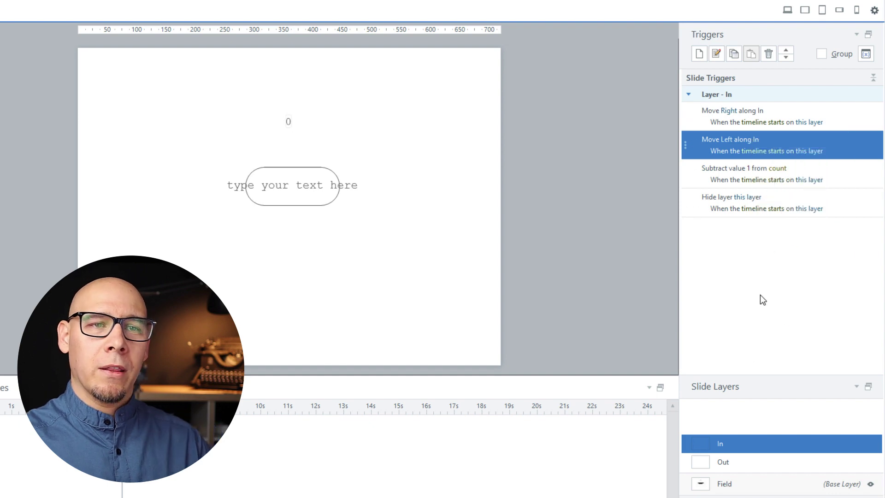
Start a new trigger on the Field base layer that shows layer In when the user presses a key
click(726, 483)
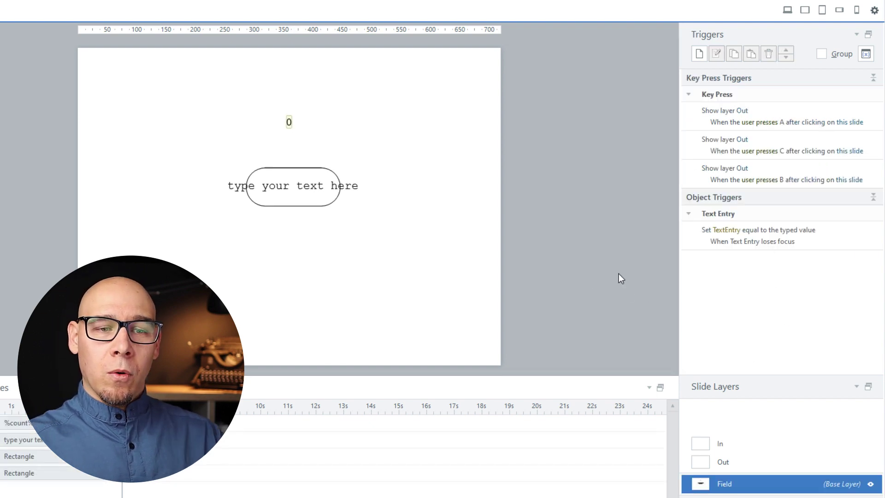
click(698, 54)
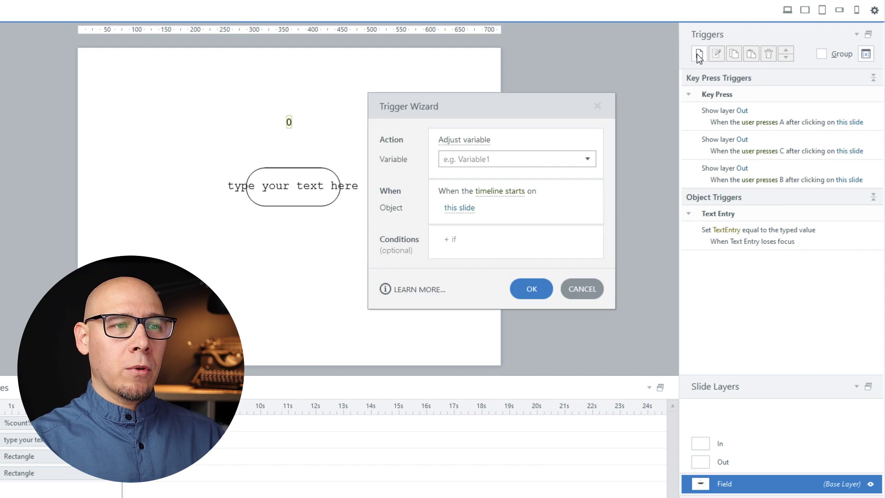
text(sho)
key(Return)
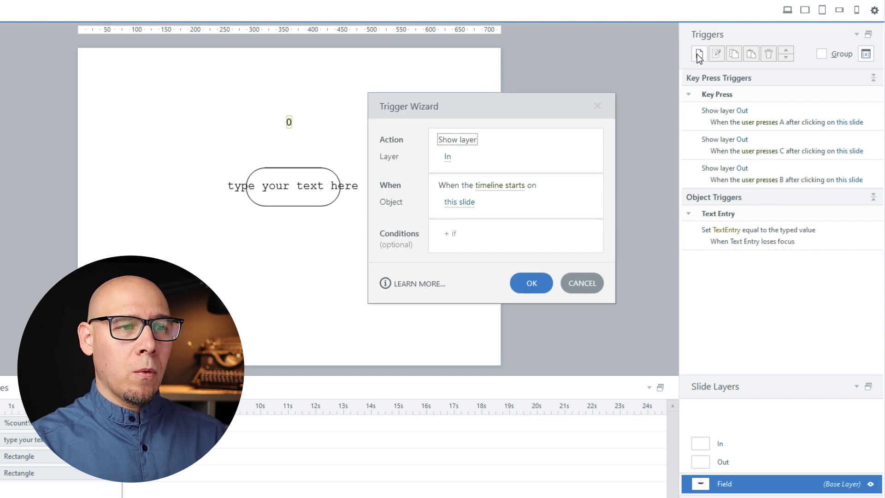
key(Return)
text(user)
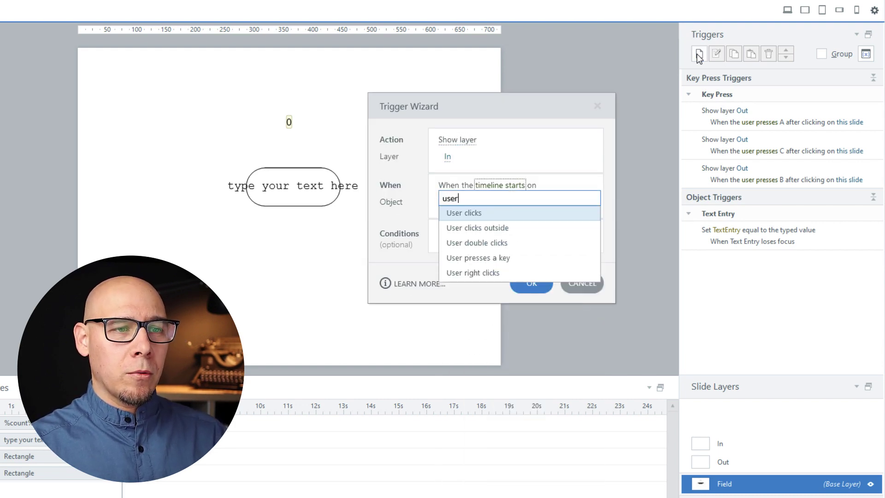
key(Down)
key(Down)
key(Down)
key(Return)
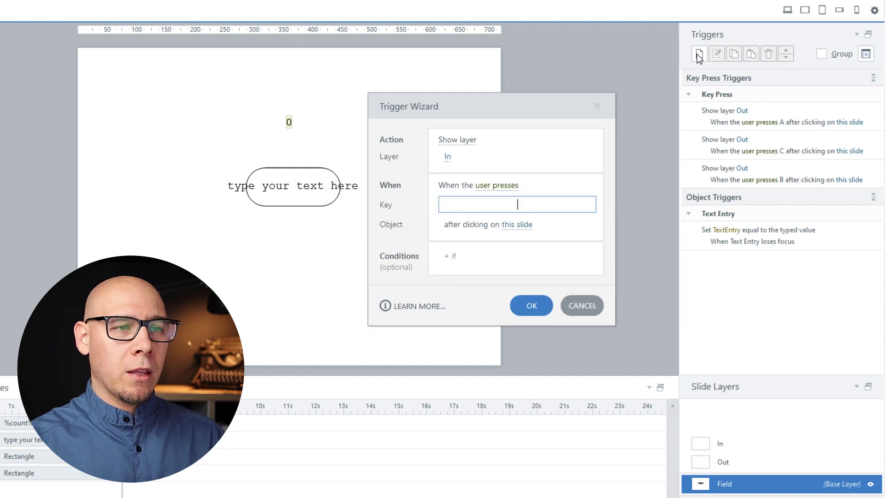
Complete the trigger with Backspace as the key and Text Entry as the object
key(BackSpace)
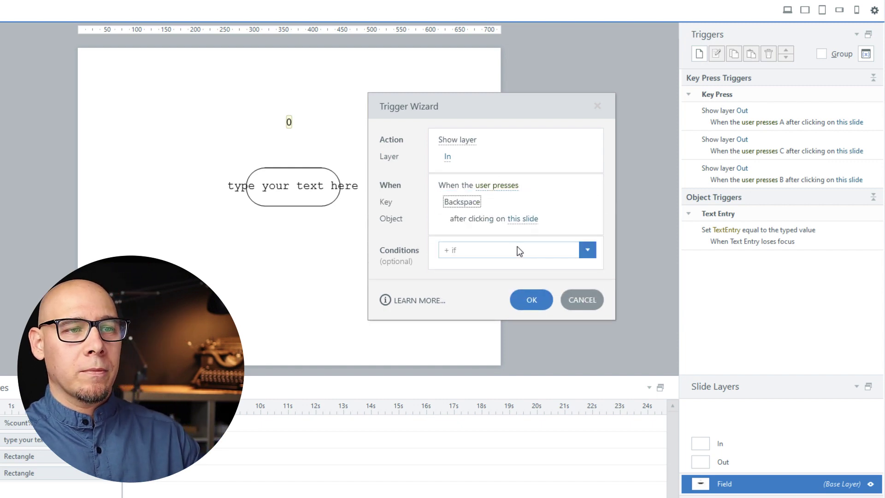
click(522, 221)
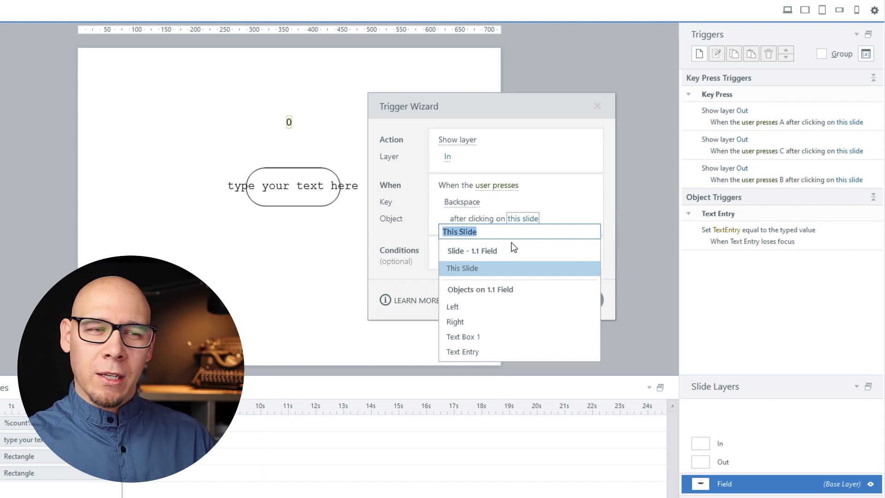
click(463, 351)
click(530, 300)
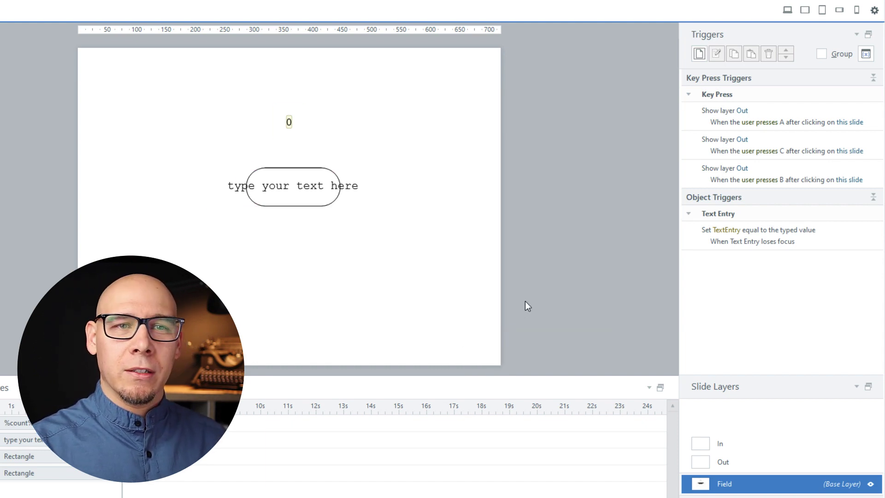
Change the object of the A, C and B key press triggers from this slide to Text Entry
click(854, 125)
click(854, 125)
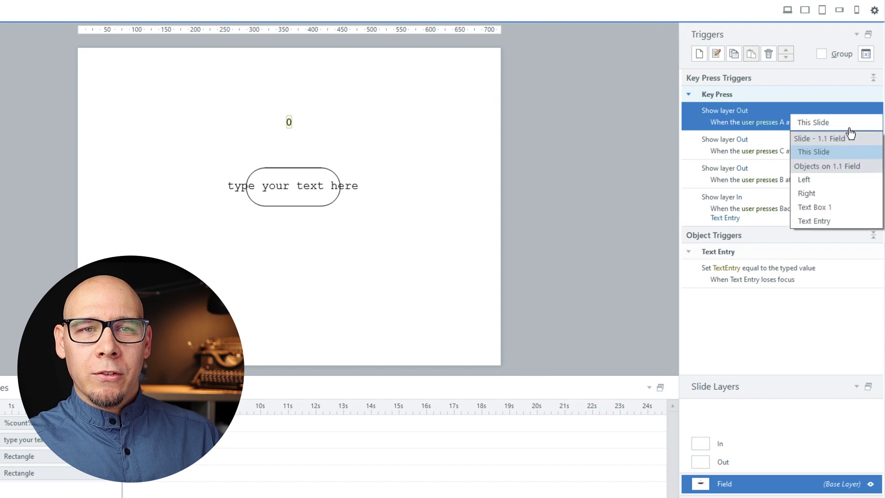
click(838, 223)
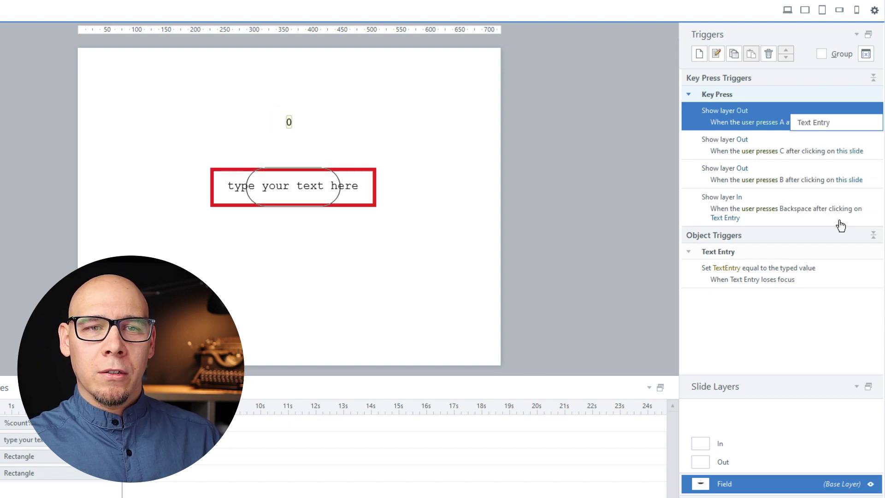
click(853, 125)
click(826, 220)
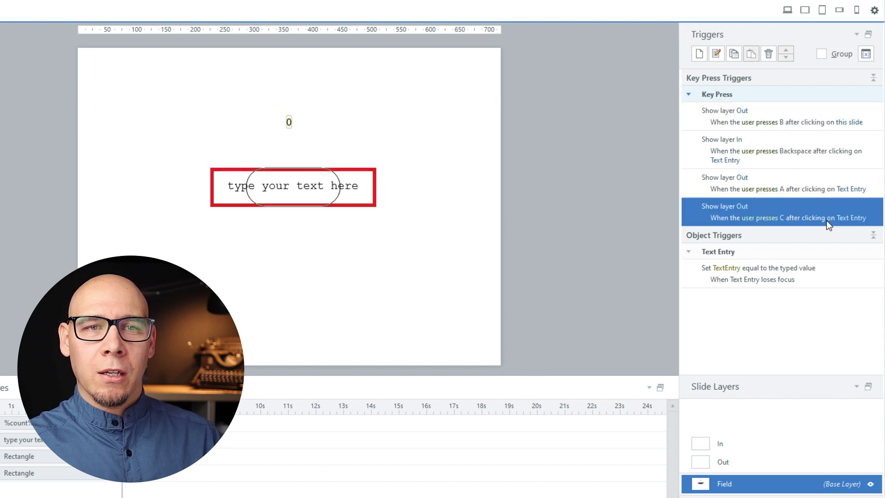
click(854, 126)
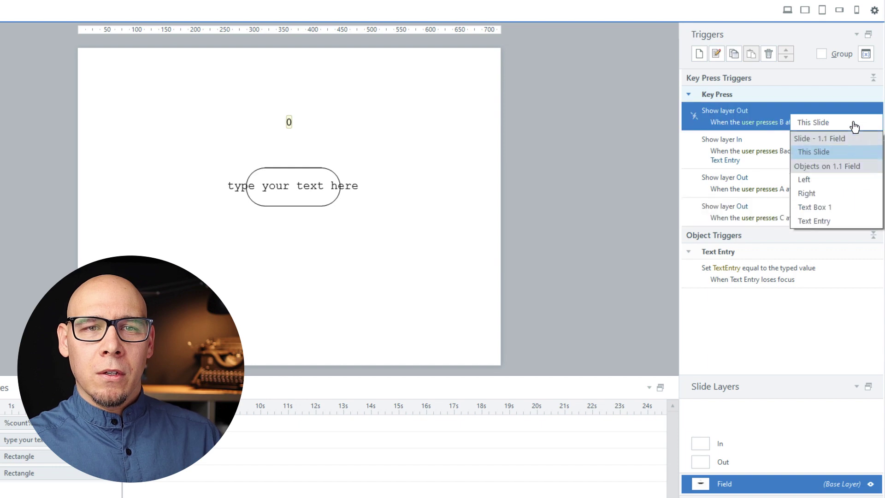
click(825, 221)
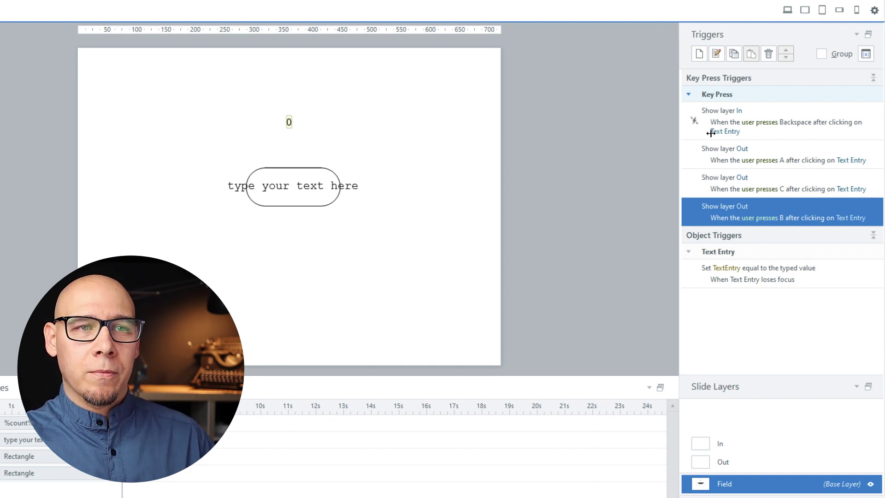
Widen the trigger list until each trigger fits on one line, and review the four key press triggers
drag(679, 124, 646, 147)
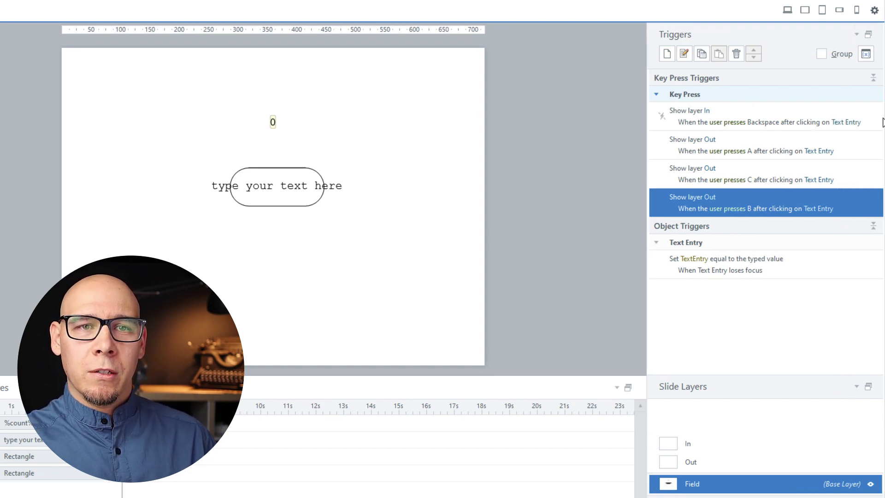
click(866, 126)
click(853, 147)
click(855, 177)
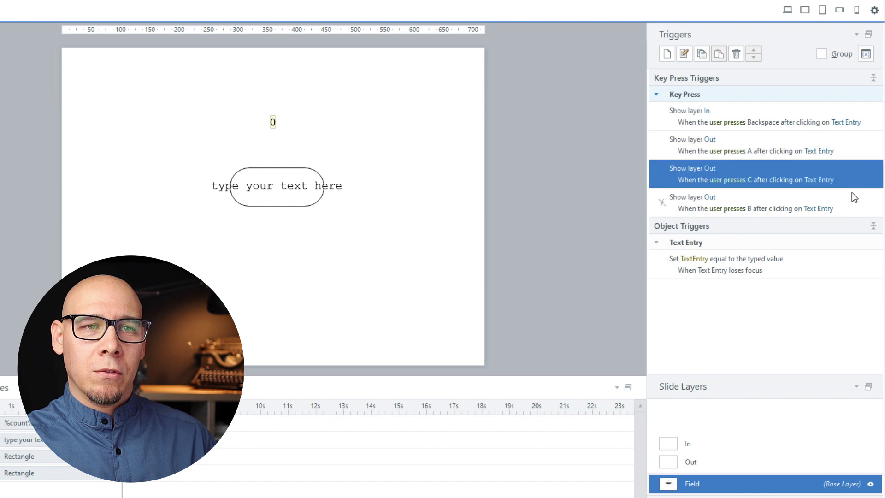
click(853, 196)
Preview the slide and enter and erase abc twice in the text field to test widening and shrinking
key(ctrl+F12)
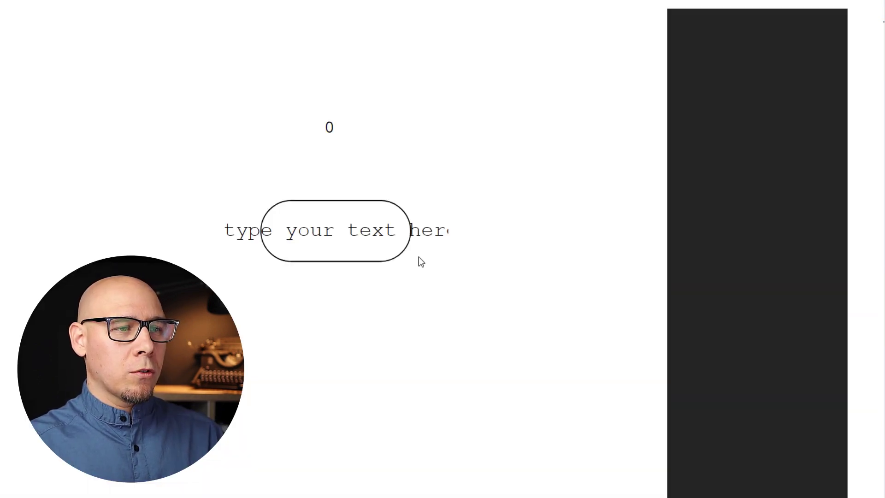
text(abc)
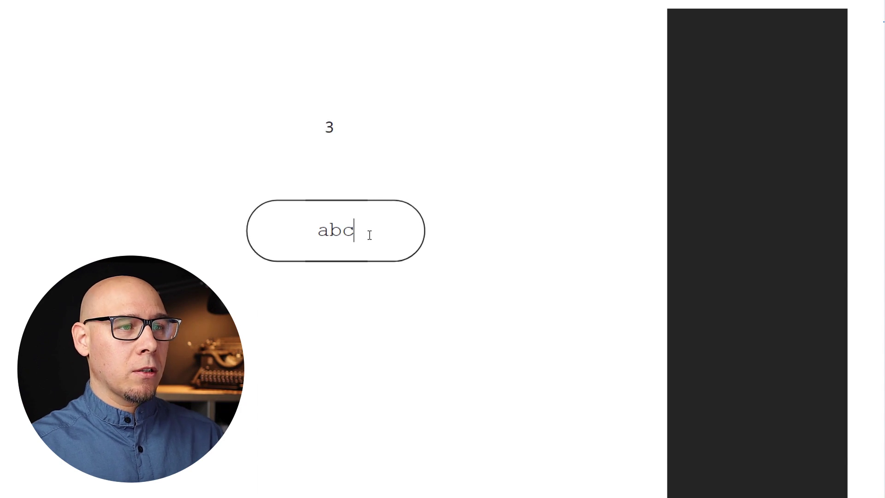
key(BackSpace)
key(BackSpace)
key(BackSpace)
text(abc)
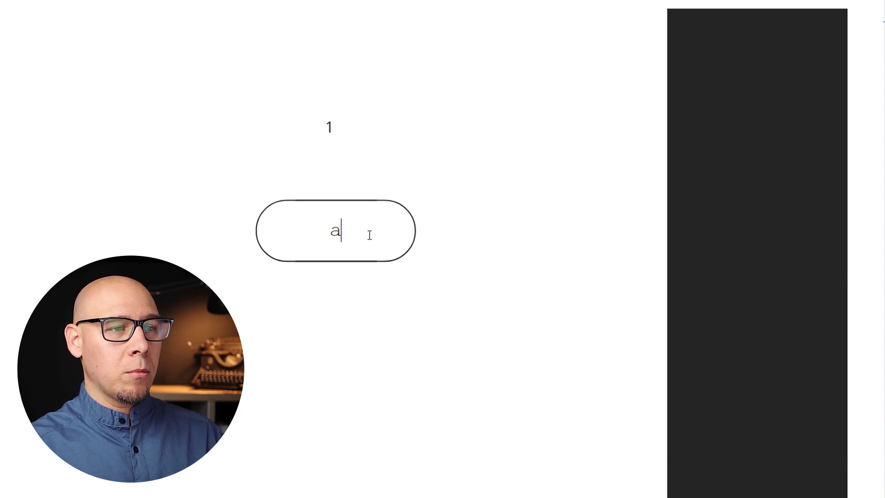
key(BackSpace)
key(BackSpace)
key(BackSpace)
Enter a run of random letters in the previewed field and delete them all at once to test the counter
text(acv)
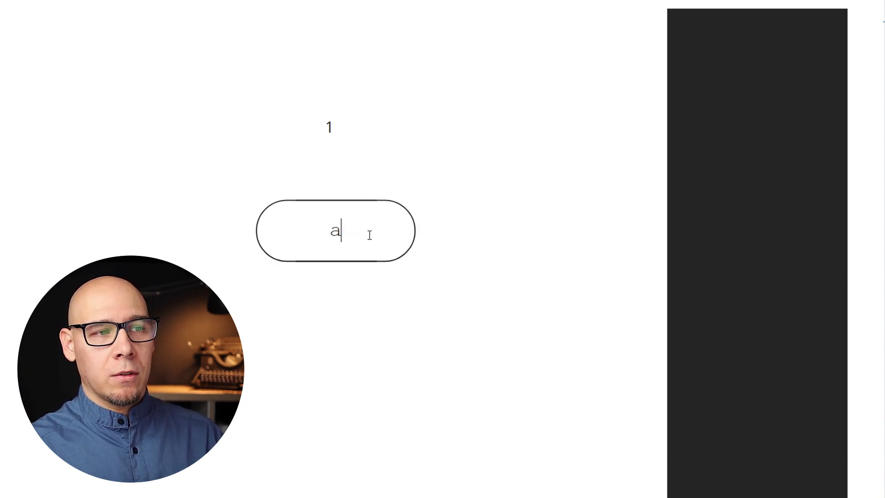
text(vavsfaoyfhaiu)
key(ctrl+a)
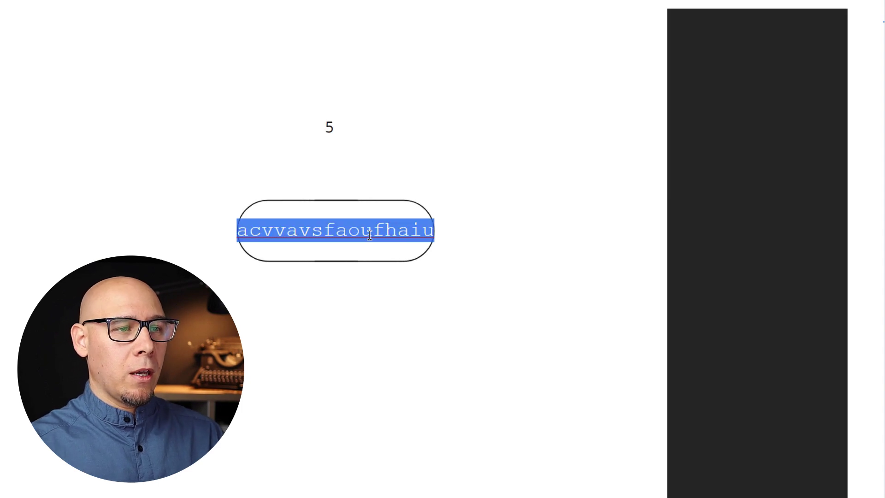
key(BackSpace)
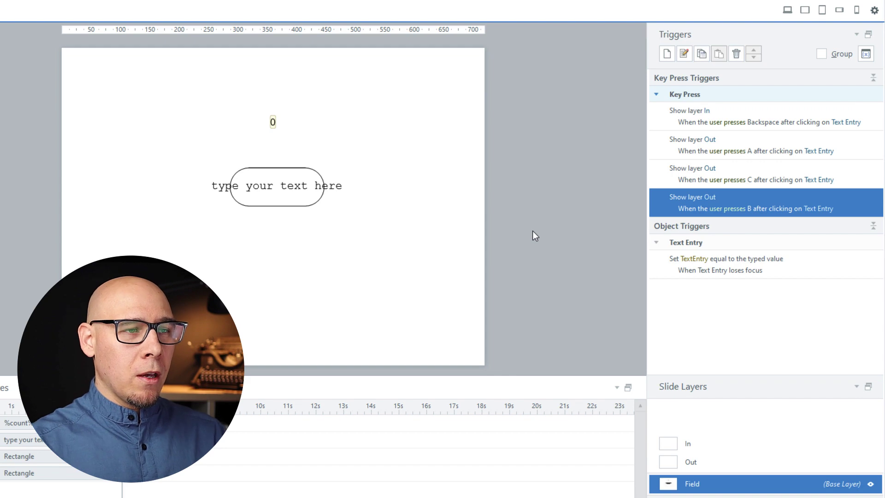
Preview the slide and enter fifteen a's in the text field to test how far it widens
key(F12)
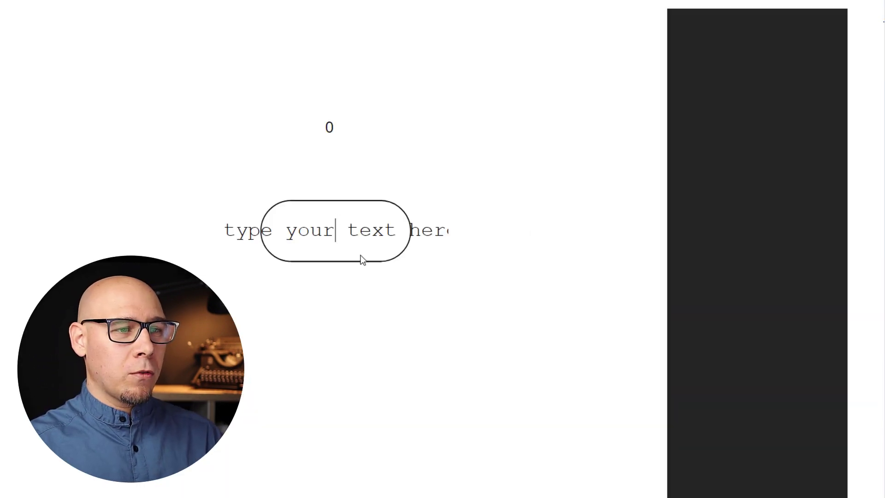
text(aaaaaaaaaaaaa)
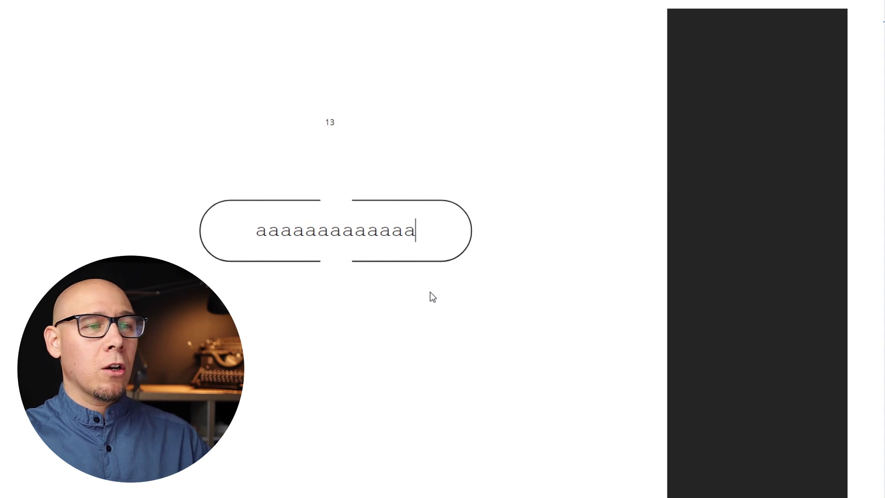
text(aa)
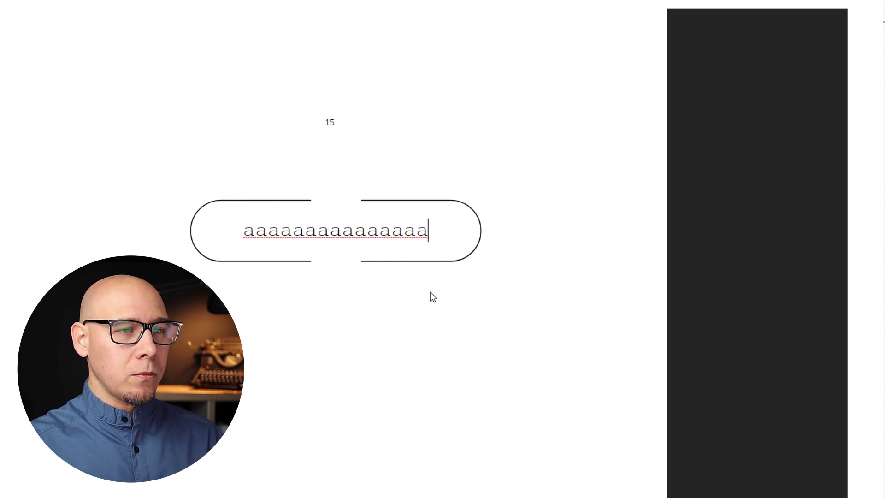
Erase all the a's in the previewed field, keep erasing past empty to test the shrinking, and close the preview
key(BackSpace)
key(BackSpace)
key(BackSpace)
key(BackSpace)
key(BackSpace)
key(BackSpace)
key(BackSpace)
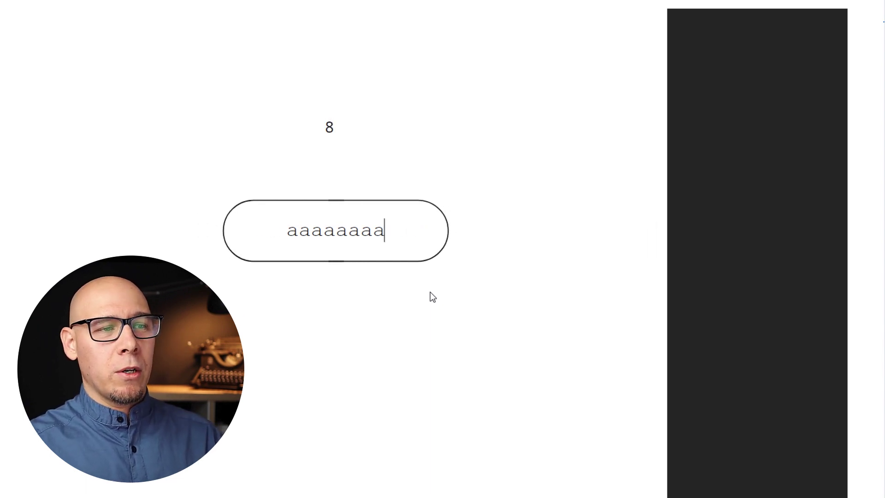
key(BackSpace)
key(BackSpace)
key(BackSpace)
key(BackSpace)
key(BackSpace)
key(BackSpace)
key(BackSpace)
key(BackSpace)
key(BackSpace)
key(BackSpace)
key(BackSpace)
key(BackSpace)
key(BackSpace)
key(BackSpace)
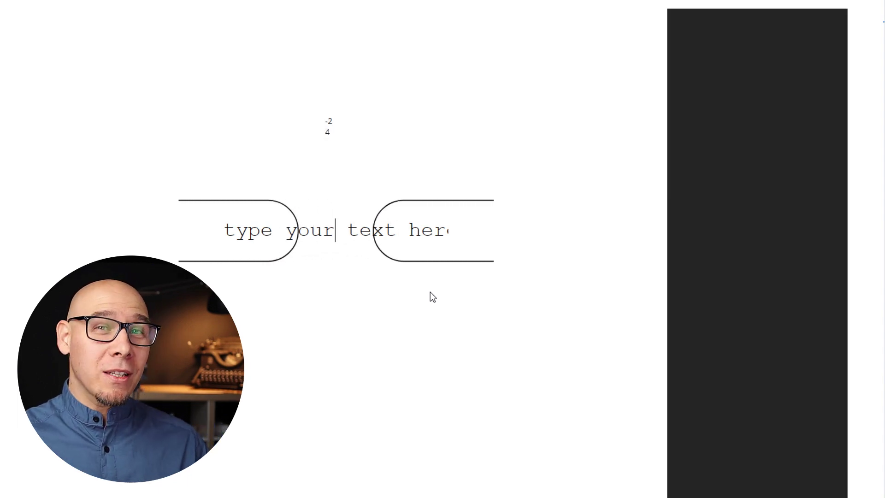
key(Escape)
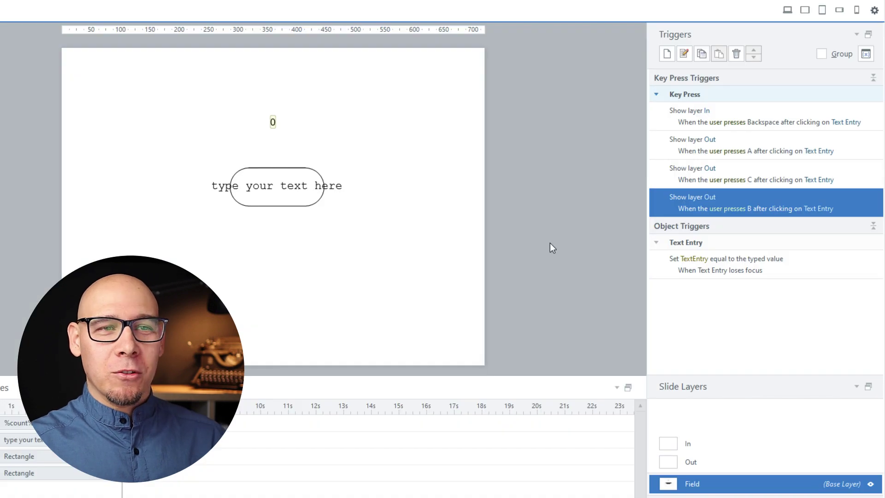
Add the condition count < 15 to the Move Right along Out trigger on the Out layer
click(705, 465)
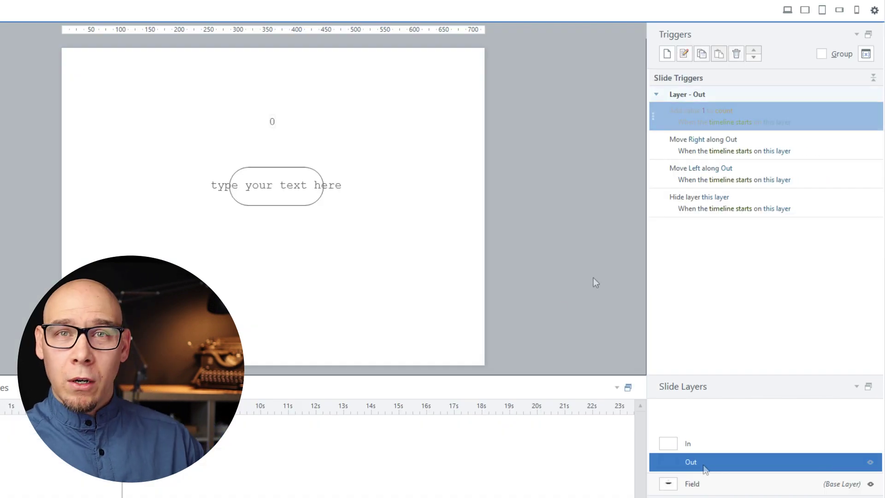
click(819, 139)
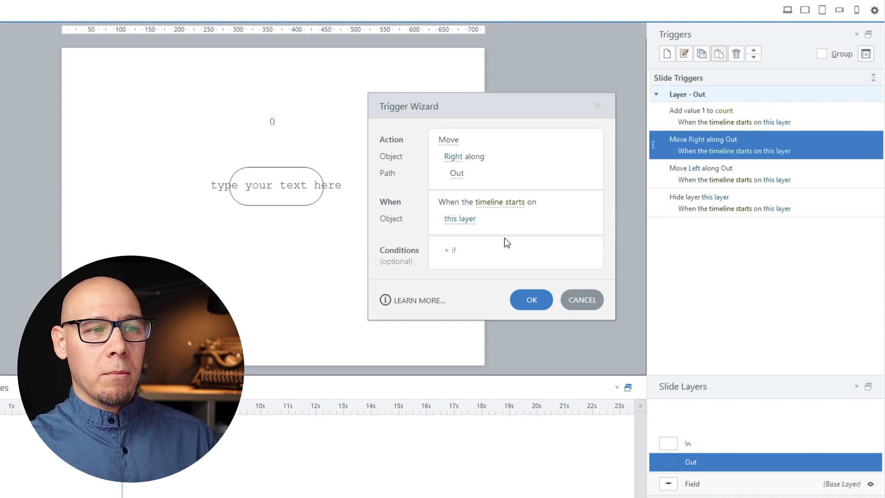
click(487, 246)
click(488, 250)
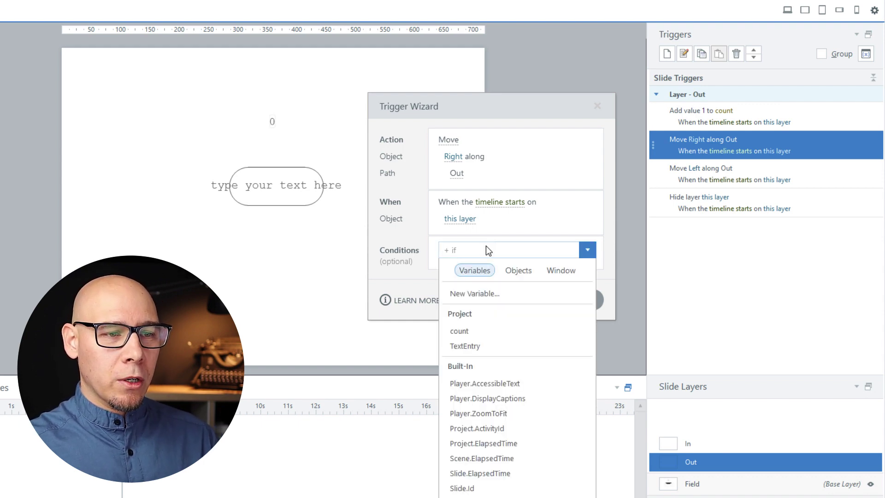
click(463, 330)
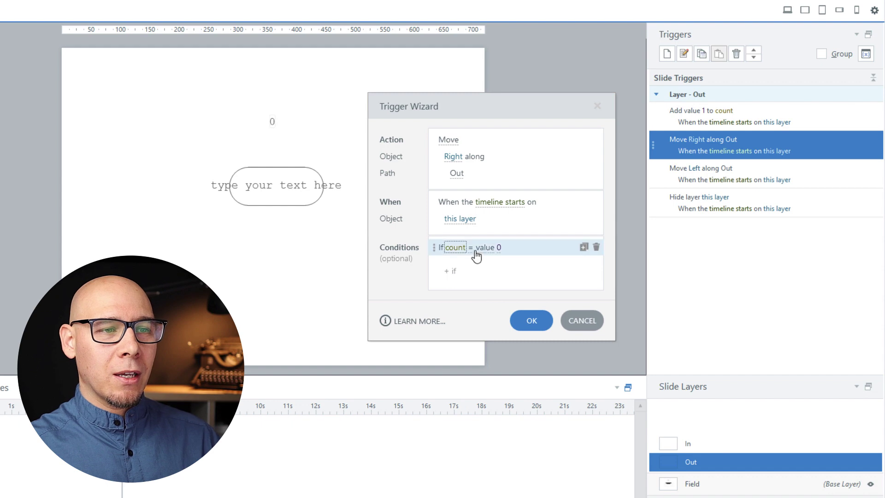
click(470, 247)
click(473, 279)
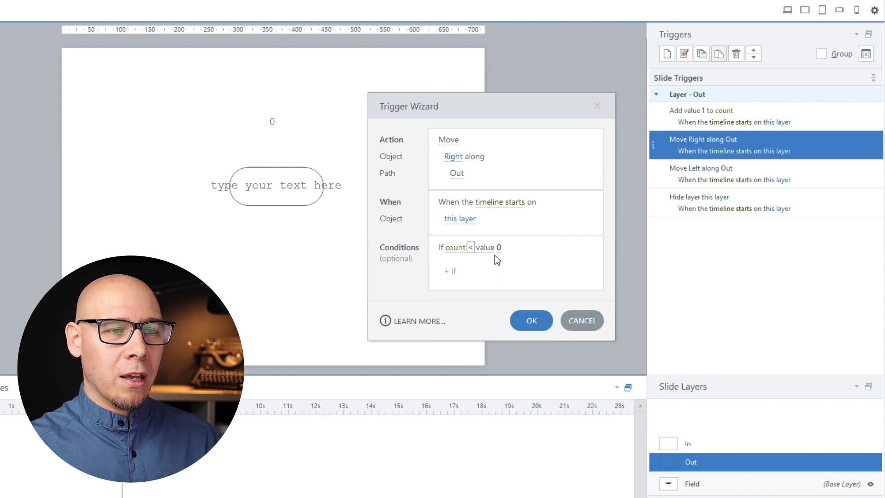
click(505, 250)
text(15)
key(Return)
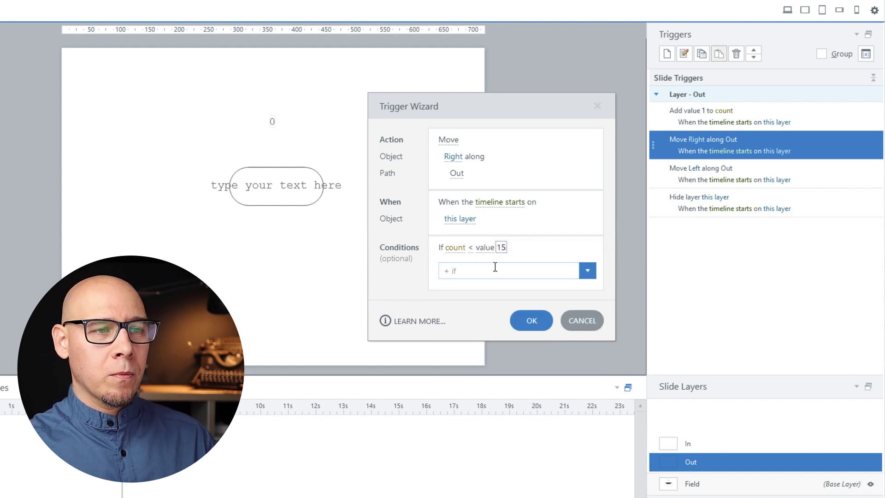
Add a second condition, count > 5, to the Move Right along Out trigger and save it
click(470, 271)
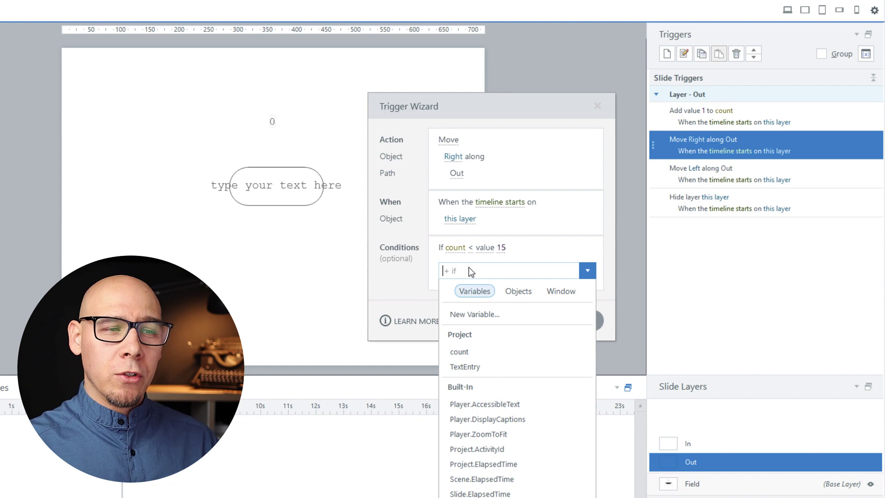
click(467, 350)
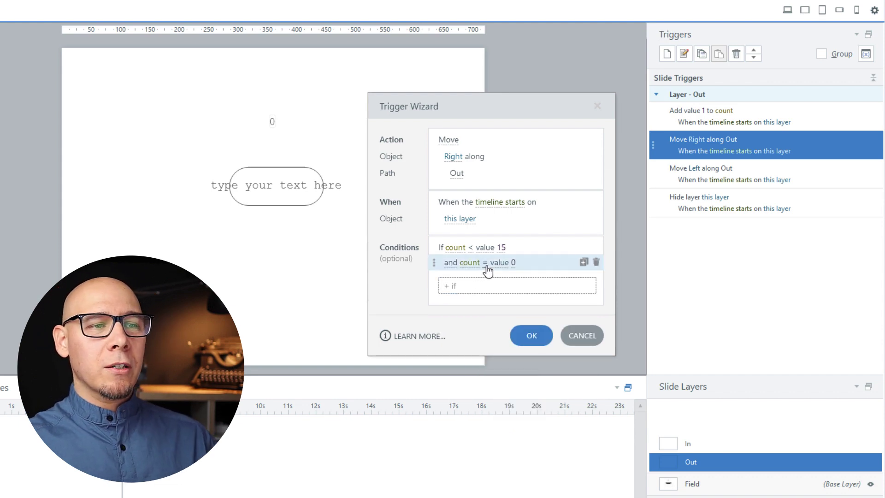
click(487, 267)
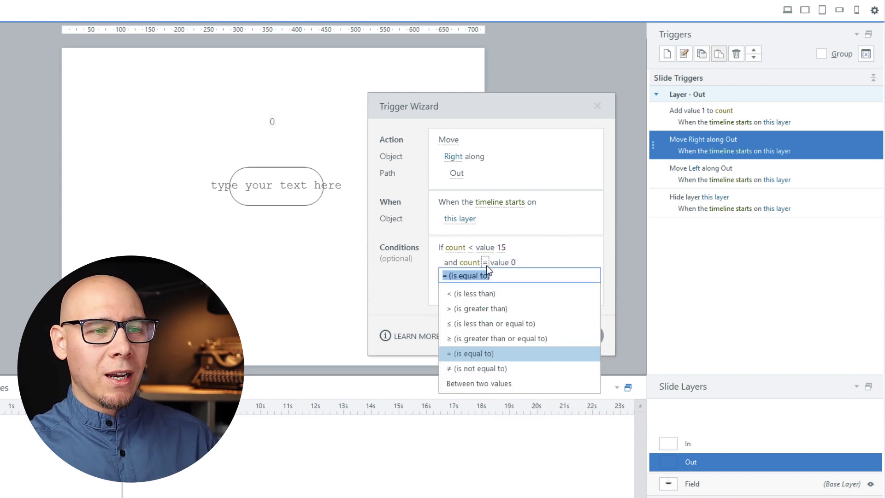
click(479, 305)
click(514, 262)
text(6)
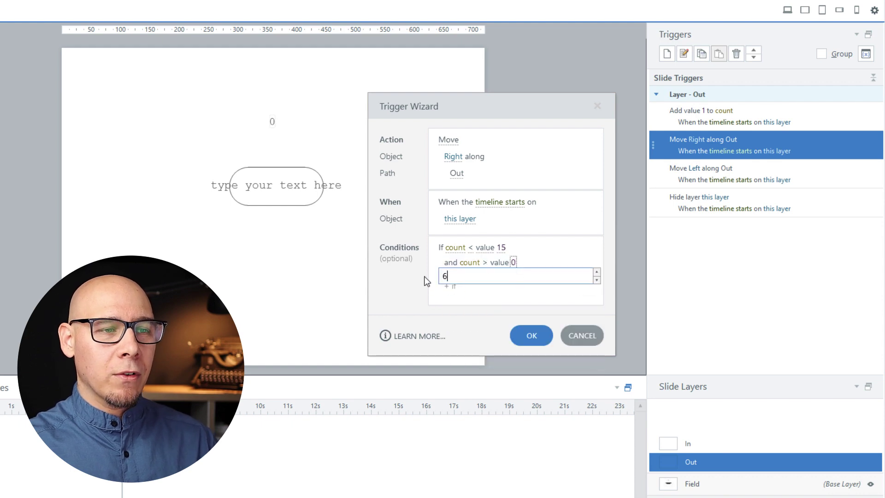
key(BackSpace)
text(5)
key(Return)
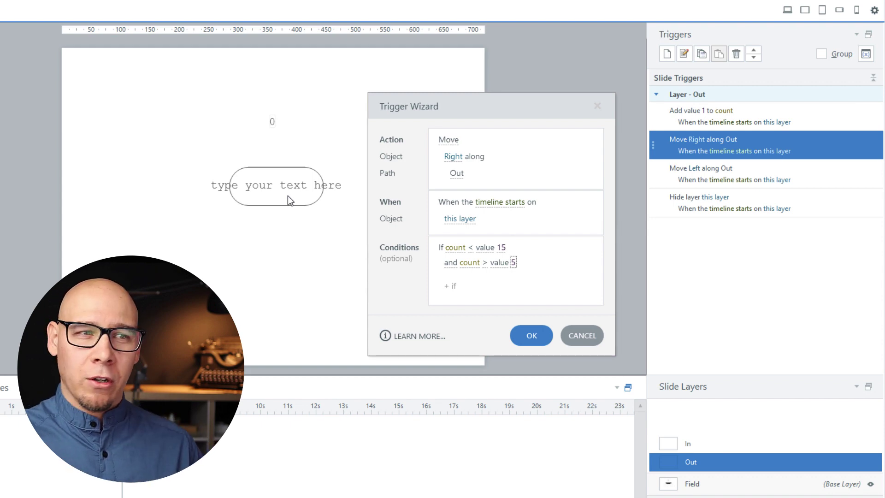
click(530, 332)
Add the condition count > 5 to the Move Left along Out trigger on the Out layer
click(812, 194)
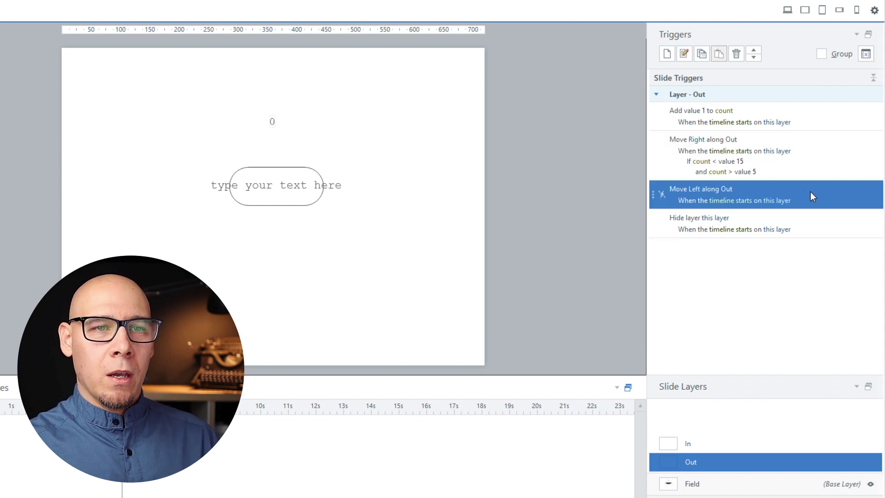
double_click(811, 190)
click(458, 249)
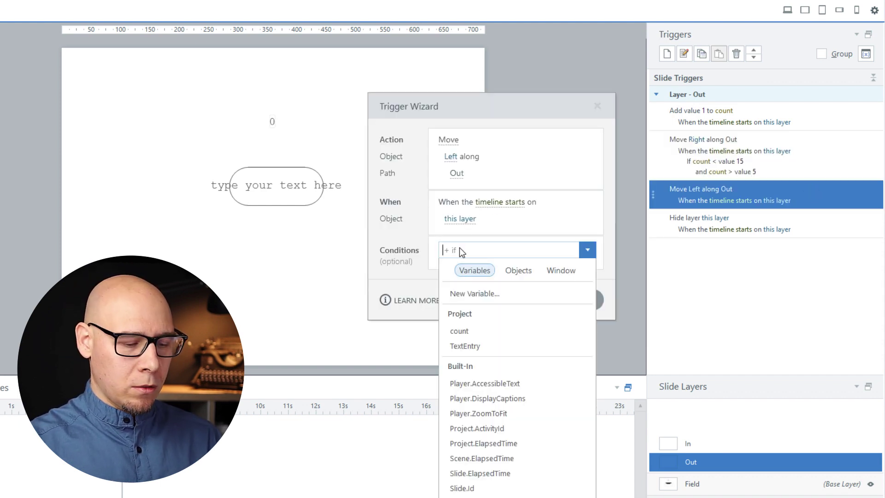
text(count)
key(Return)
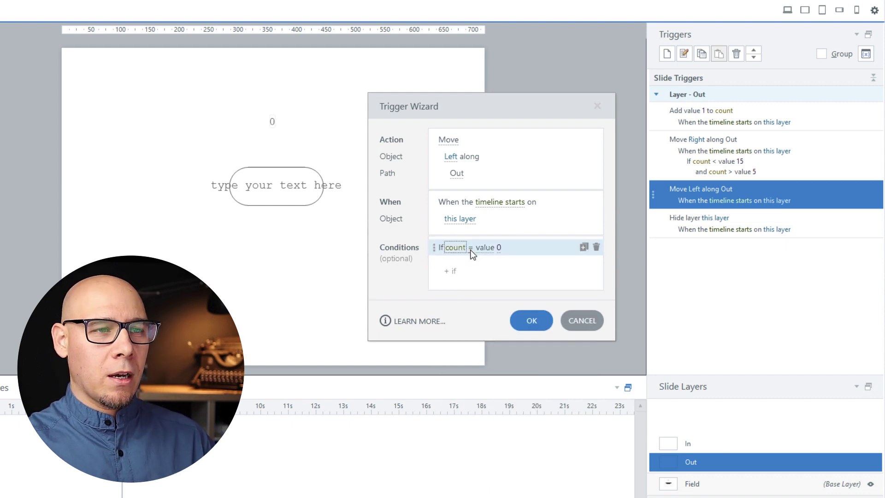
click(470, 247)
click(482, 293)
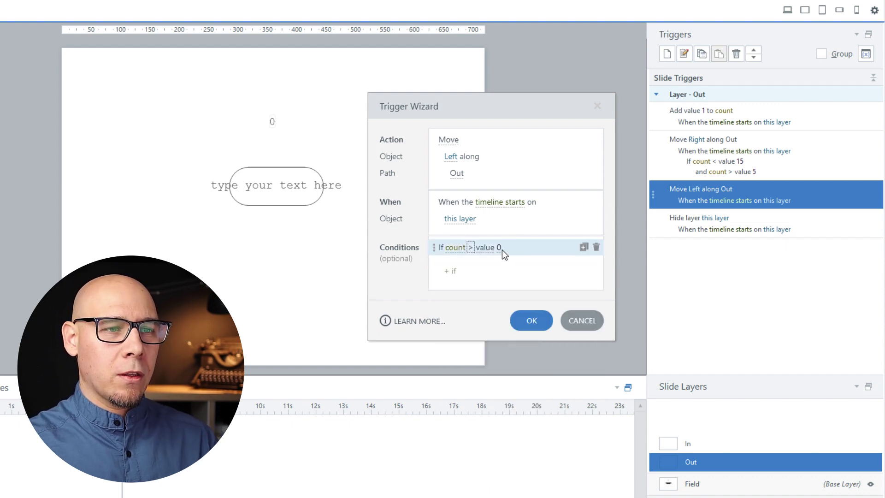
click(500, 248)
text(5)
Add a second condition, count < 15, to the Move Left along Out trigger and save it
click(449, 271)
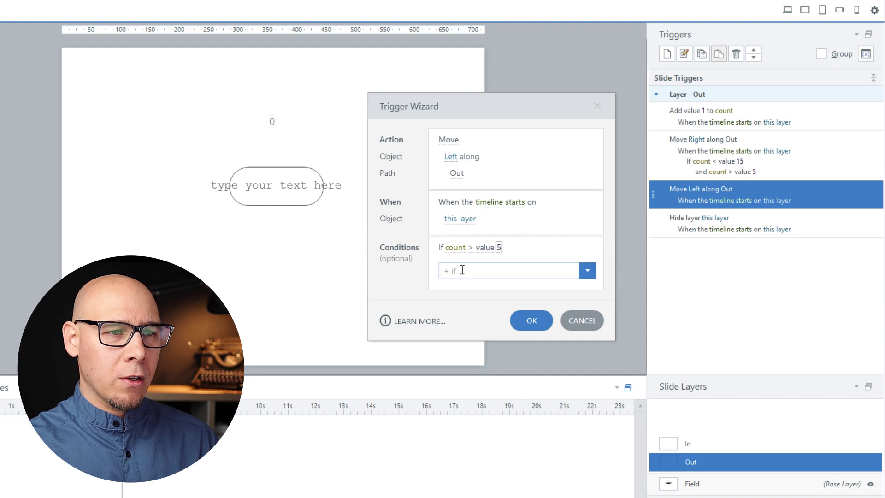
text(count)
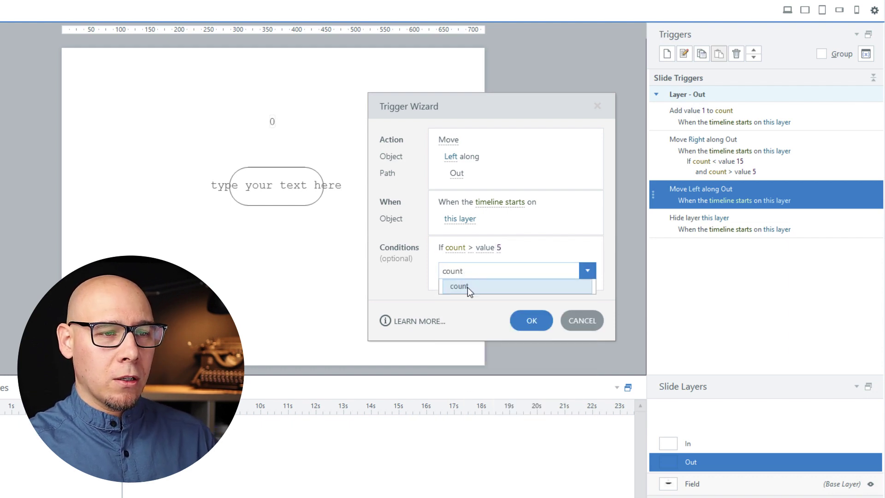
click(467, 286)
click(485, 262)
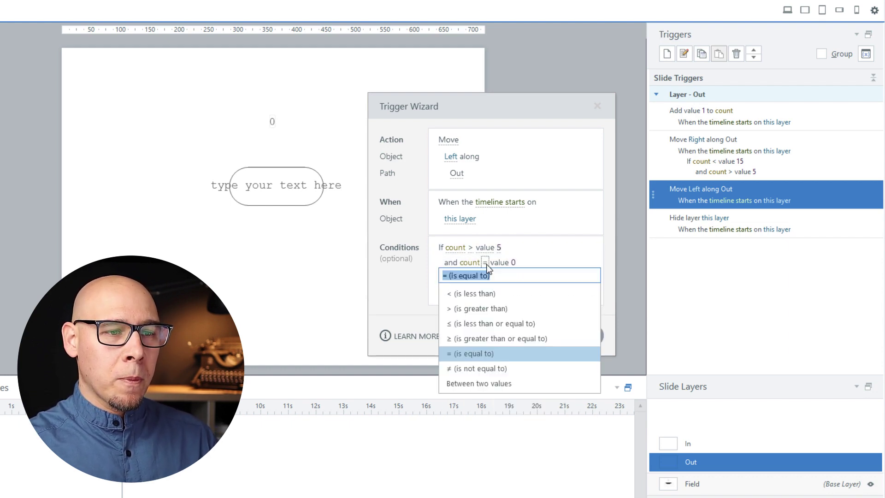
click(504, 295)
click(513, 262)
text(15)
key(Return)
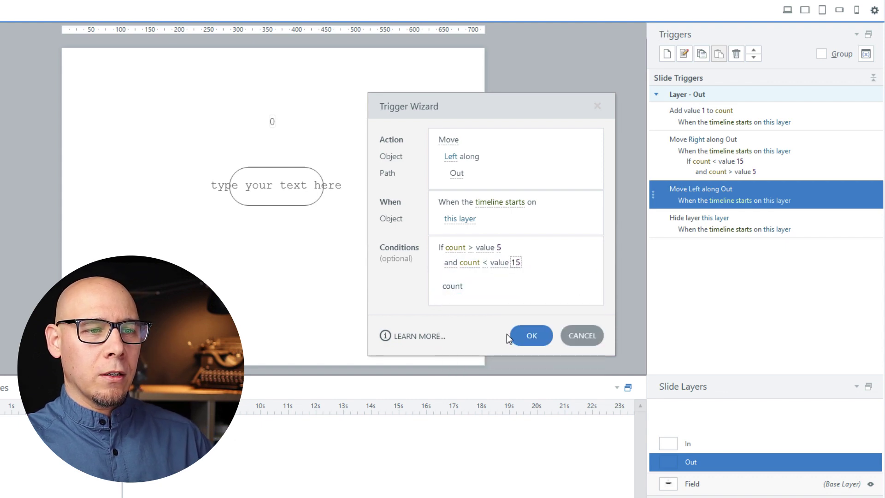
click(525, 335)
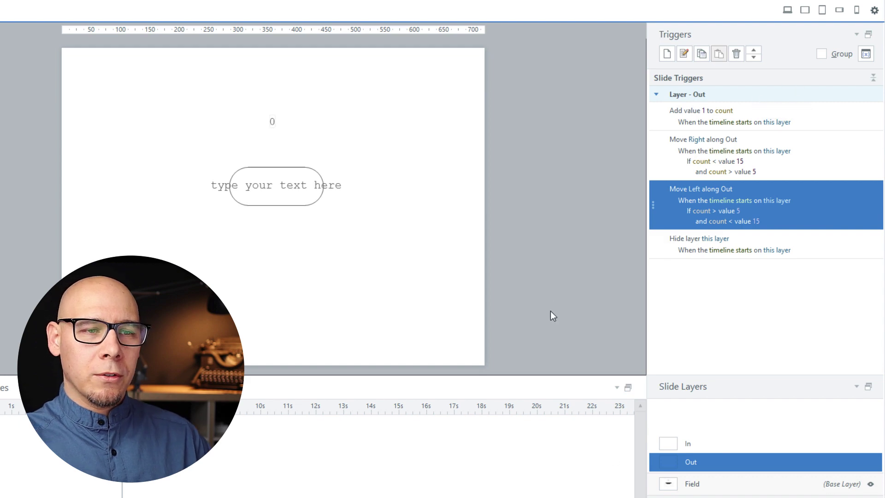
Preview the slide and enter abaca followed by more letters to test the new widening conditions
key(F12)
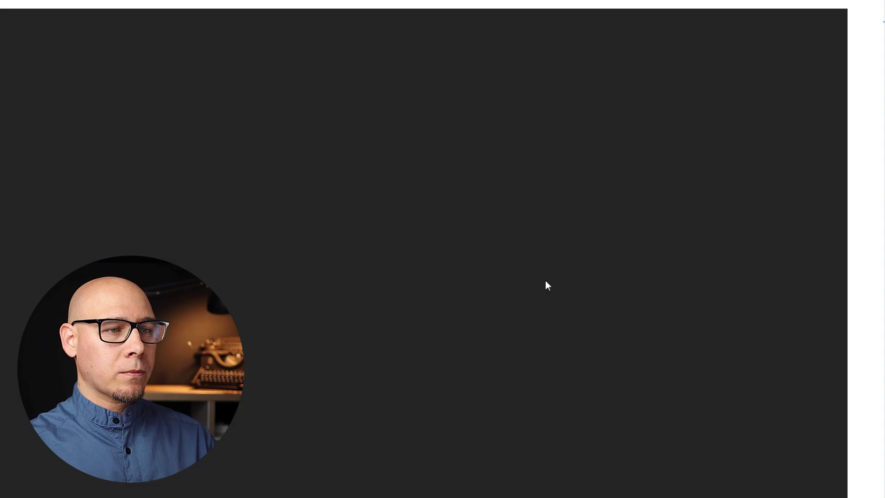
text(abaca)
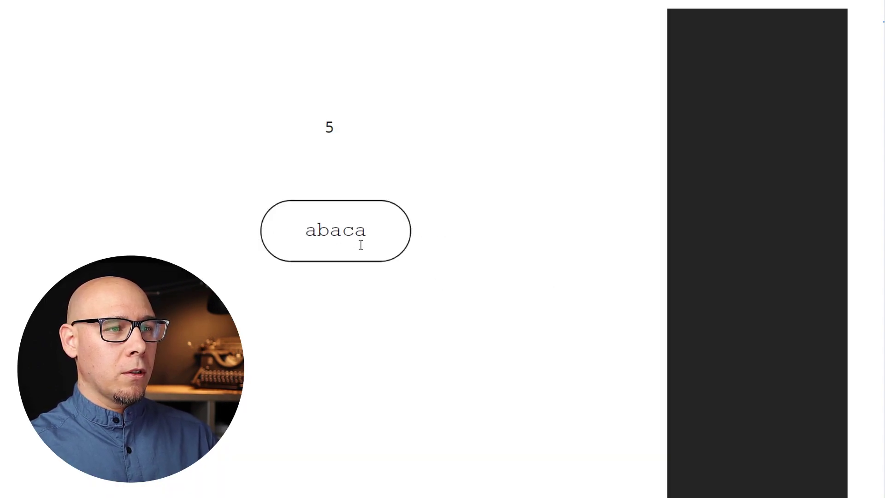
text(aaaaada)
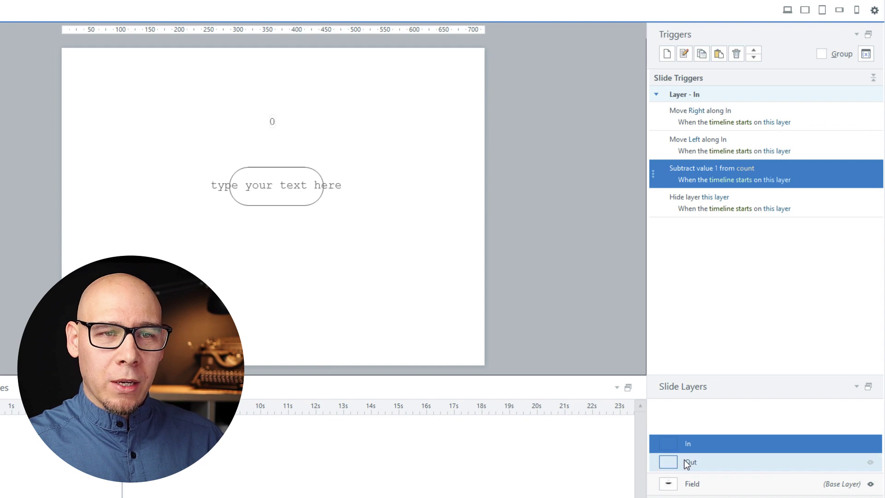
Copy the Out layer's Move Right trigger and paste its conditions onto the Move Right along In trigger on the In layer
click(686, 463)
click(794, 157)
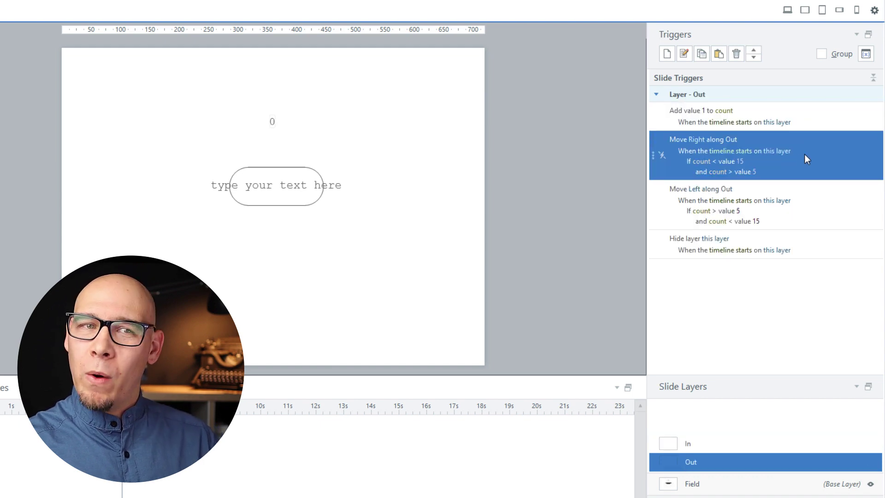
right_click(803, 154)
click(812, 172)
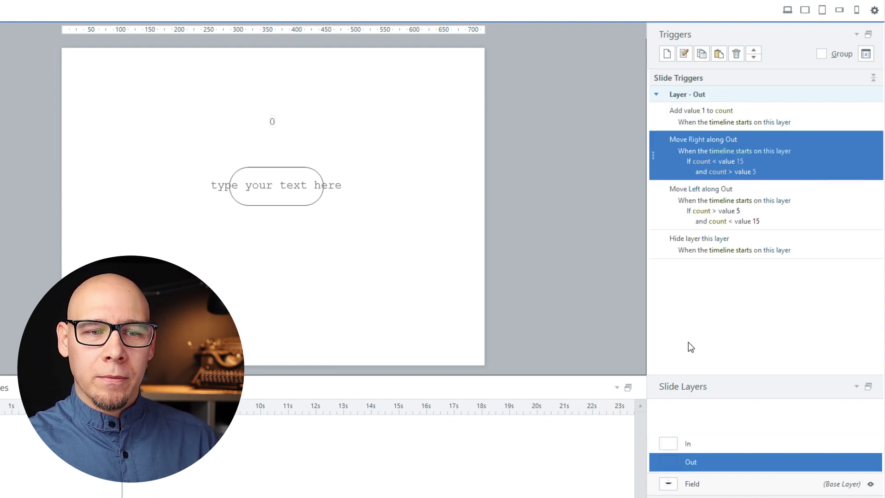
click(689, 443)
right_click(810, 116)
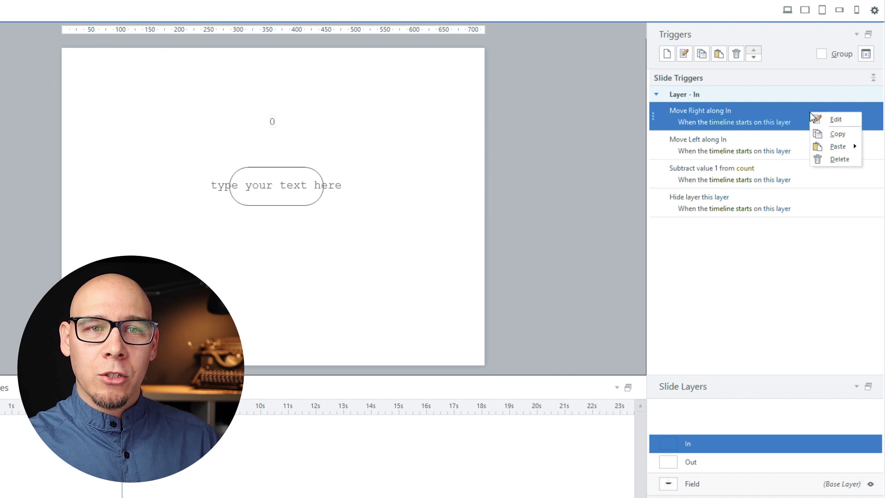
mouse_move(837, 146)
click(792, 159)
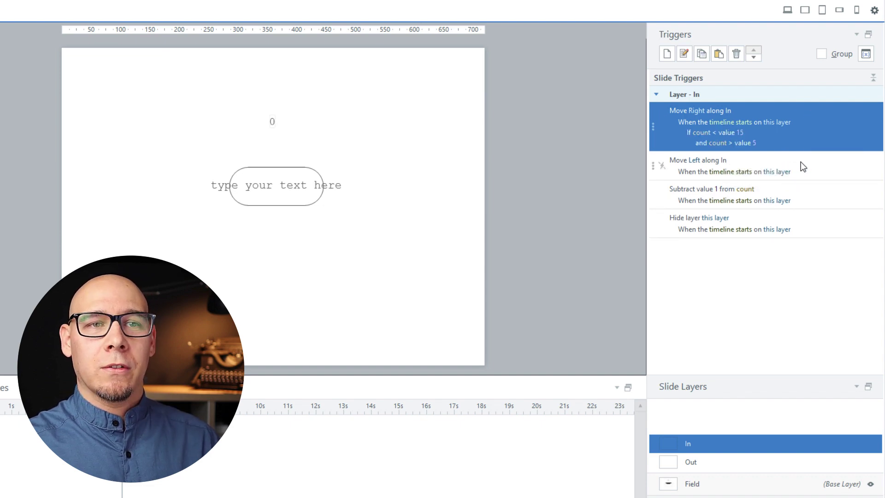
Paste the copied count < 15 and count > 5 conditions onto the Move Left along In trigger
click(808, 169)
right_click(810, 167)
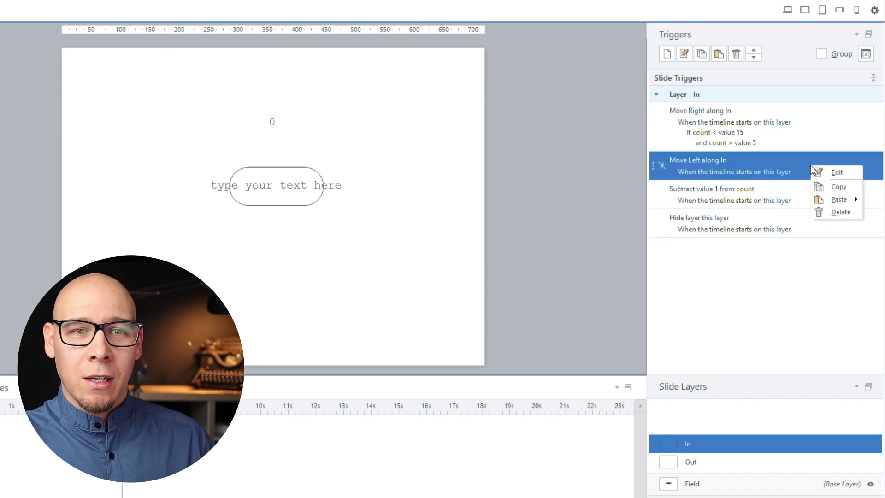
mouse_move(833, 199)
click(785, 213)
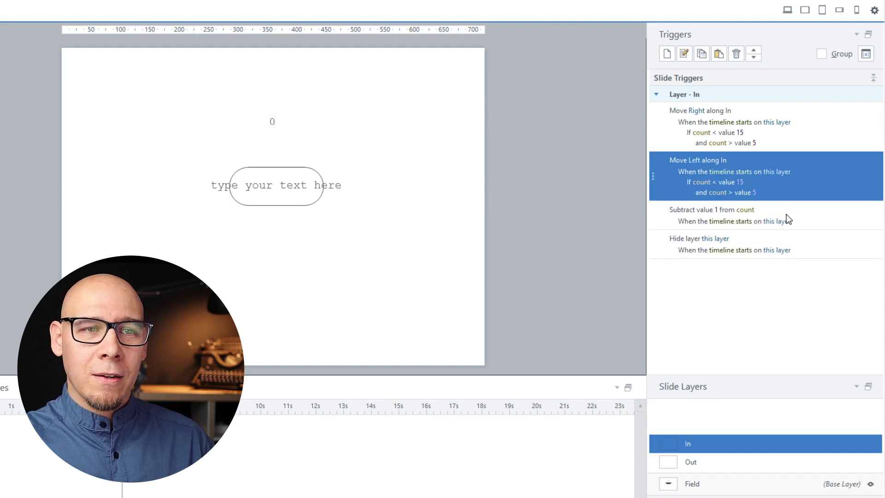
Add a greater-than condition on the count variable to the In layer's Subtract value 1 from count trigger and save it
click(816, 221)
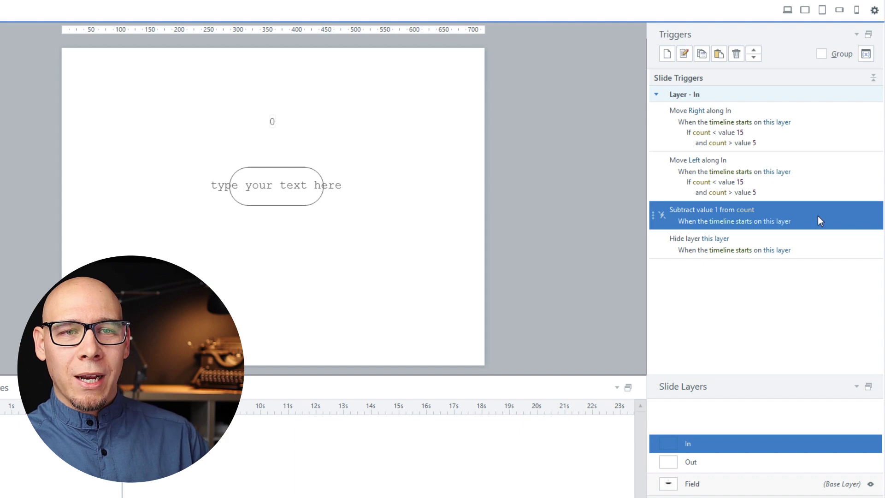
double_click(817, 215)
click(490, 234)
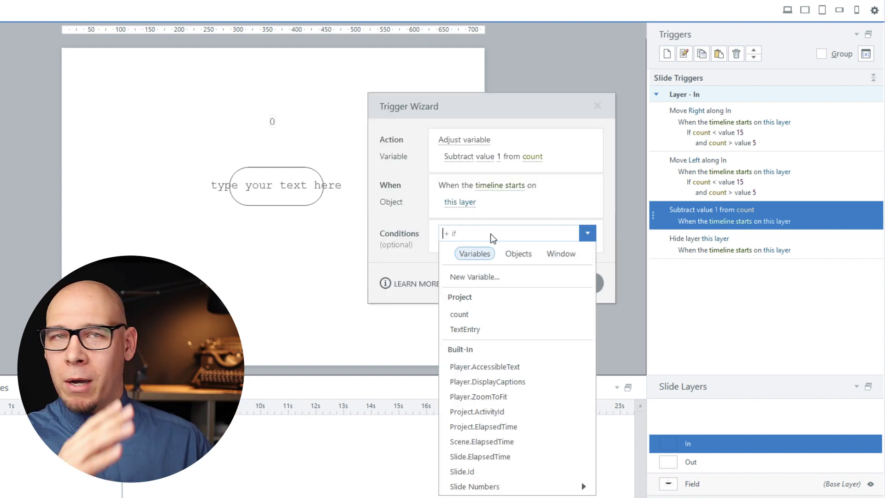
click(477, 311)
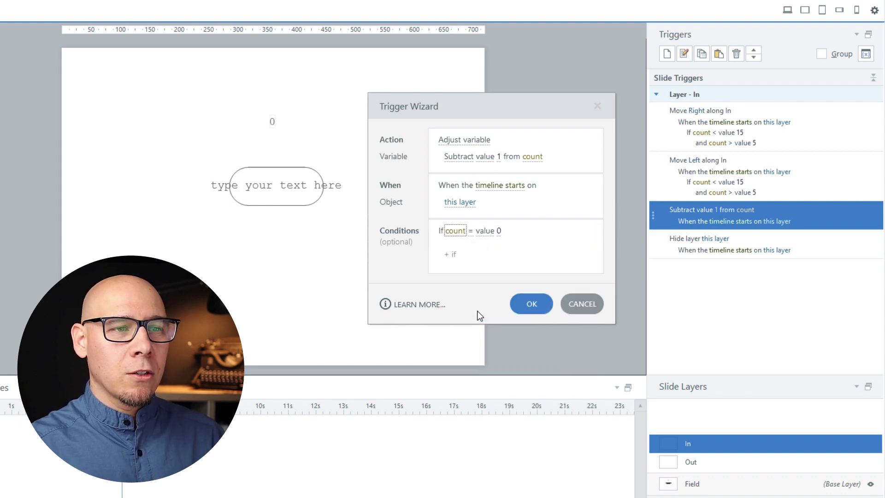
click(470, 230)
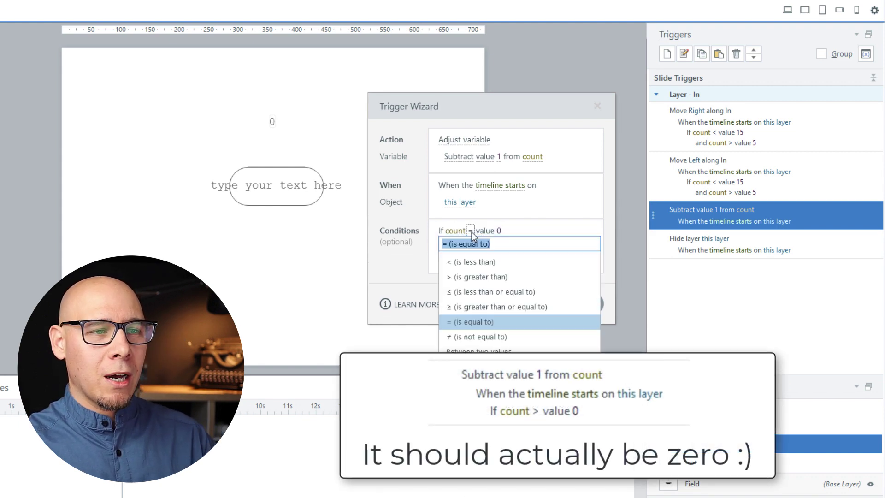
click(488, 278)
click(498, 231)
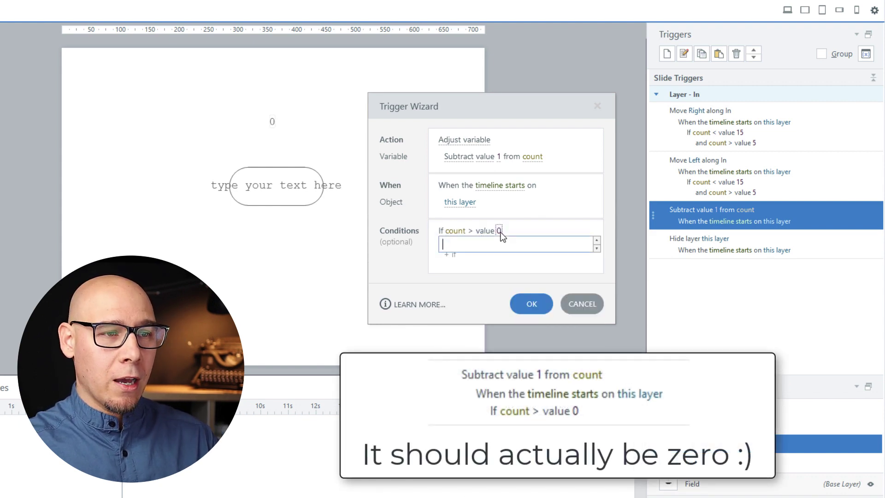
key(Return)
key(Return)
Preview the slide and fill the text field with alternating letters a and b, going well past 15 characters
key(ctrl+F12)
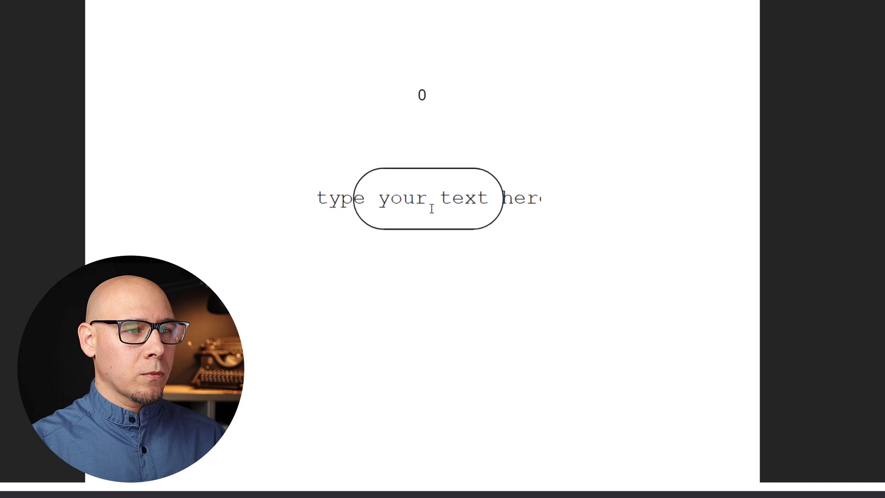
click(430, 205)
text(a)
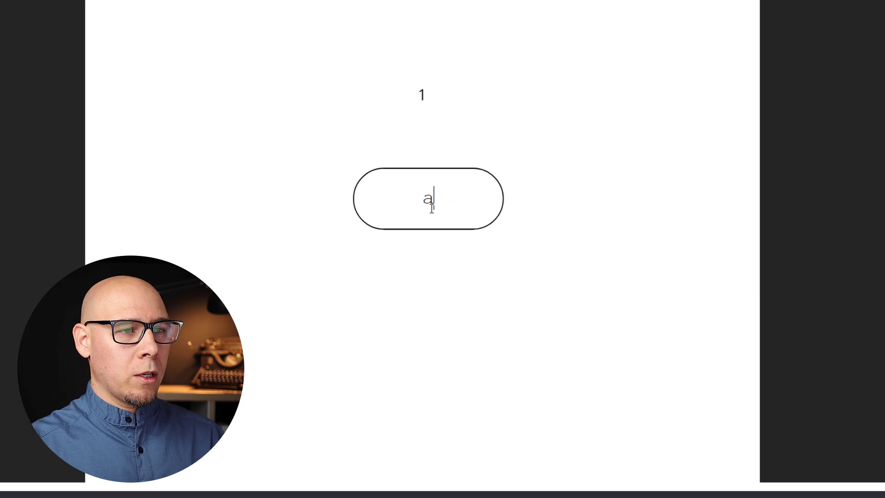
text(babababababababababa)
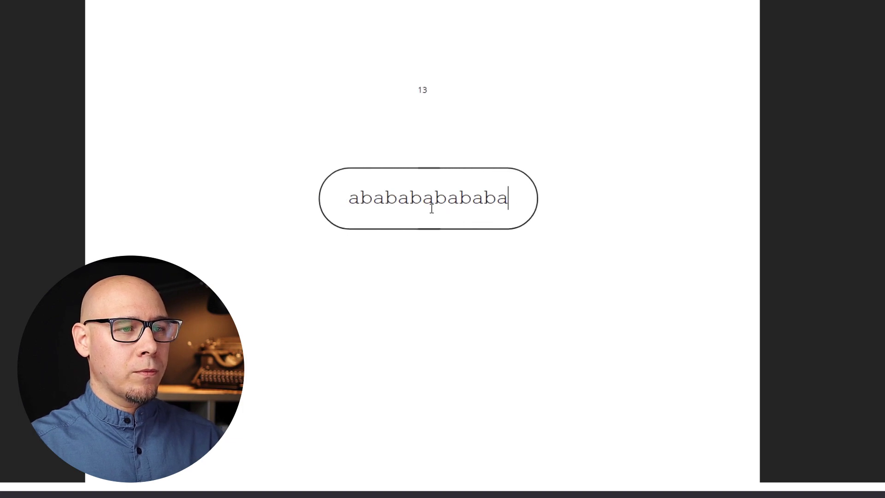
Delete the letters one by one from the previewed text field down to ababab to test the shrinking conditions
key(BackSpace)
key(BackSpace)
key(BackSpace)
key(BackSpace)
key(BackSpace)
key(BackSpace)
key(BackSpace)
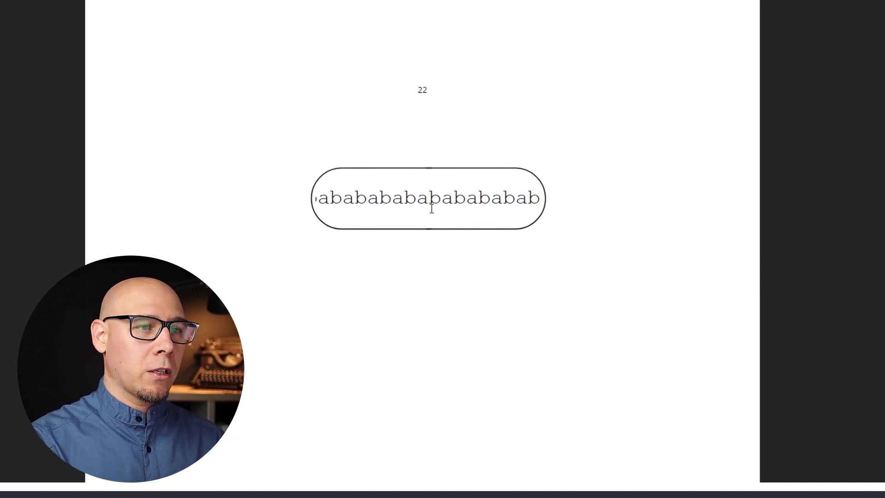
key(BackSpace)
key(BackSpace)
key(BackSpace)
key(BackSpace)
key(BackSpace)
key(BackSpace)
key(BackSpace)
key(BackSpace)
key(BackSpace)
key(BackSpace)
key(BackSpace)
key(BackSpace)
key(BackSpace)
key(BackSpace)
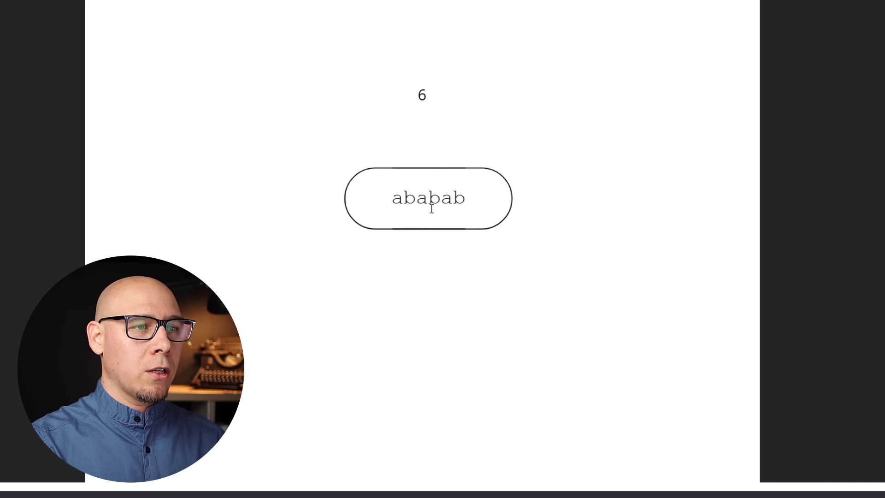